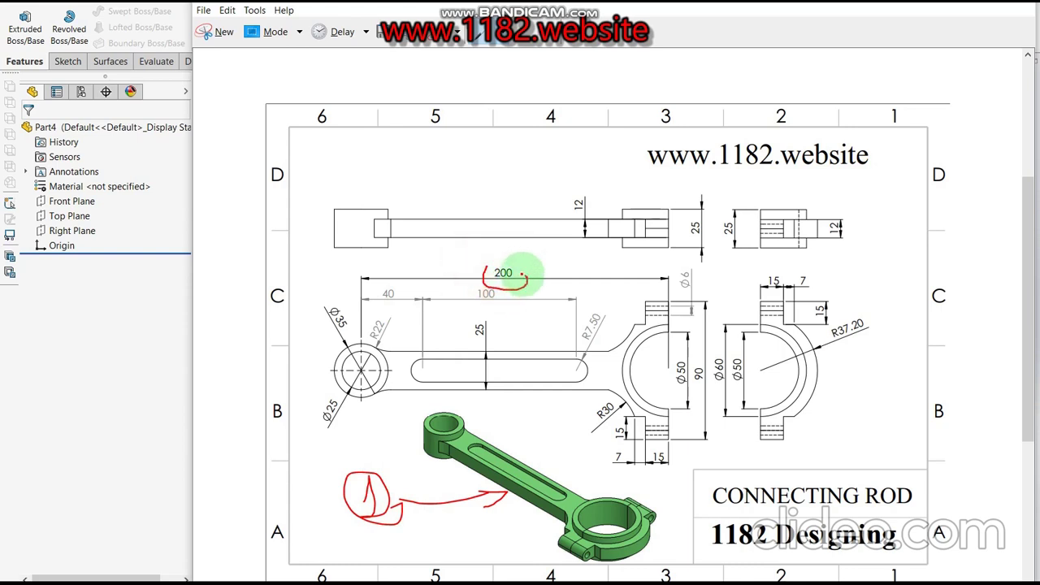
# Circle the Ø35, Ø25, Ø50 and Ø60 dimensions on the connecting rod reference drawing
pyautogui.moveTo(327, 303)
pyautogui.mouseDown()
pyautogui.moveTo(328, 332)
pyautogui.moveTo(348, 309)
pyautogui.mouseUp()
pyautogui.moveTo(325, 393)
pyautogui.mouseDown()
pyautogui.moveTo(338, 426)
pyautogui.moveTo(324, 395)
pyautogui.mouseUp()
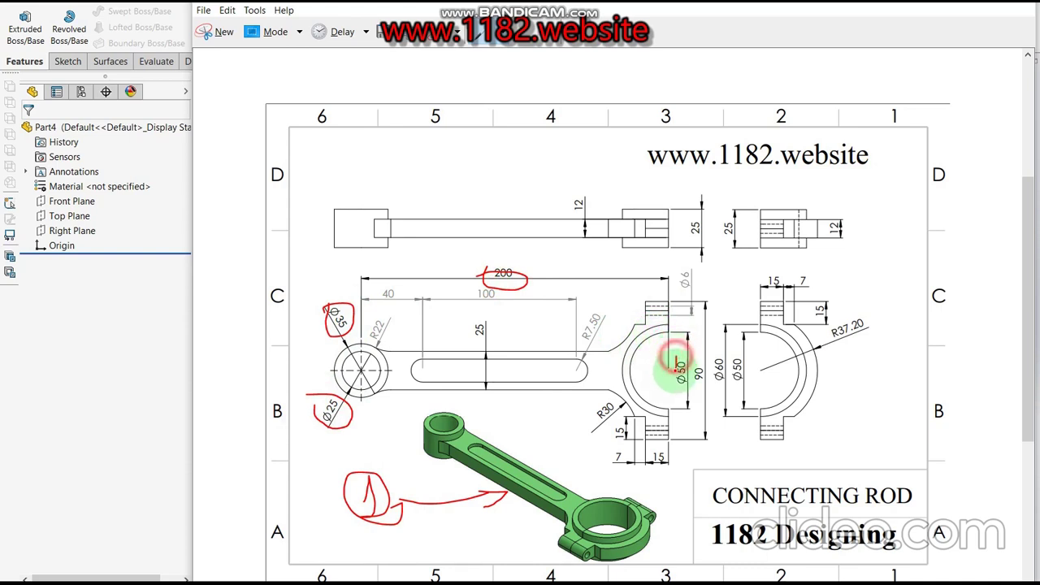
pyautogui.moveTo(684, 358); pyautogui.dragTo(700, 364)
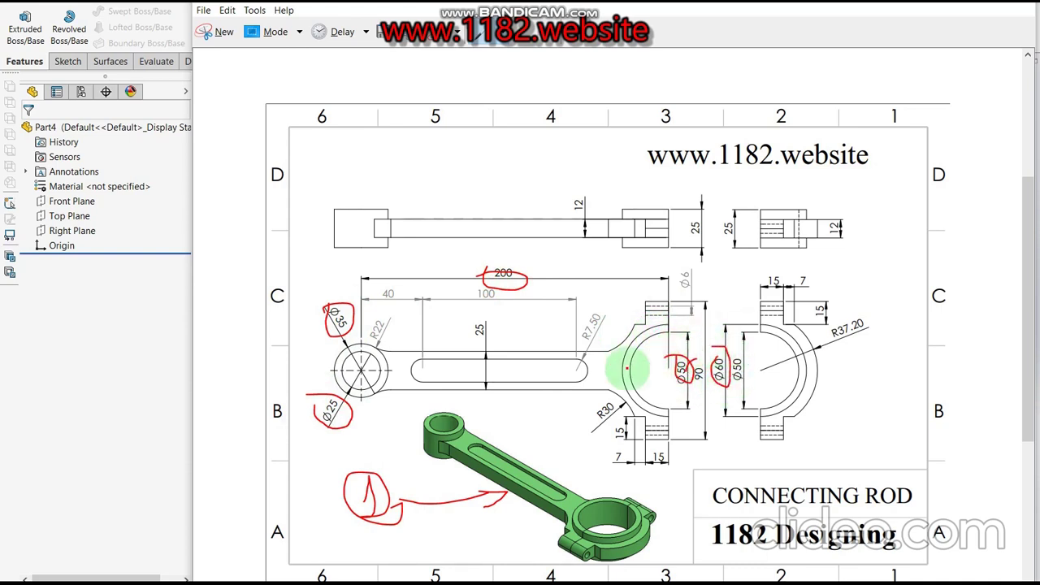
# Switch to SOLIDWORKS, start a boss extrude sketch on the Top Plane and draw concentric circles of about 35 and 53 mm radius at the origin
pyautogui.click(42, 379)
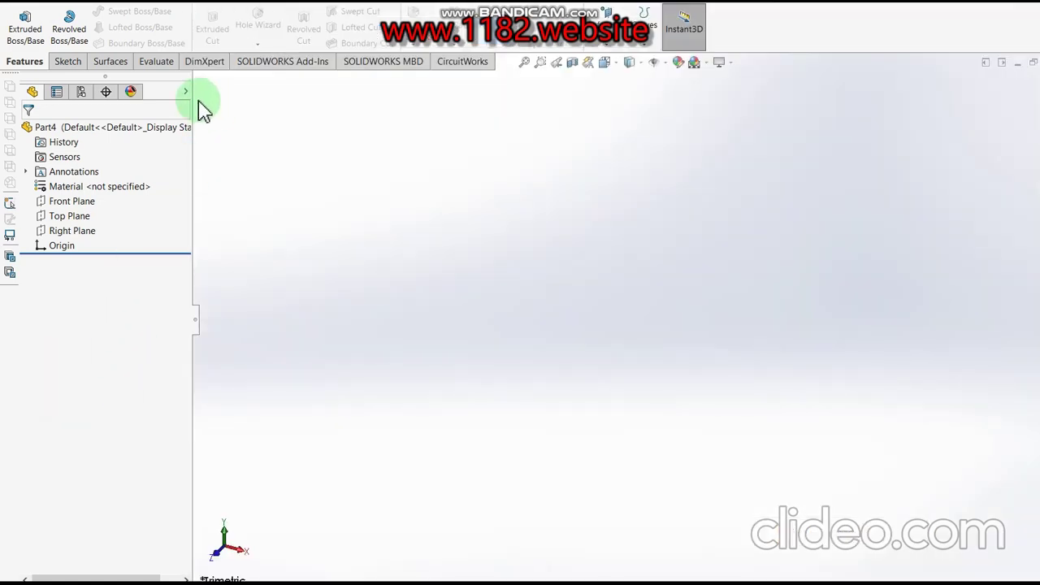
pyautogui.click(24, 28)
pyautogui.click(428, 325)
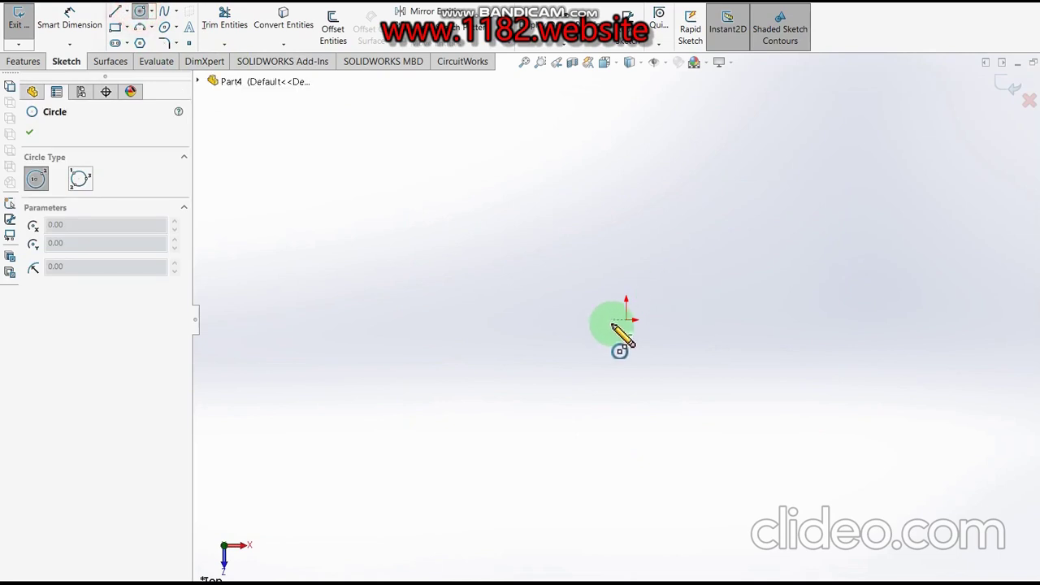
pyautogui.click(624, 321)
pyautogui.click(544, 294)
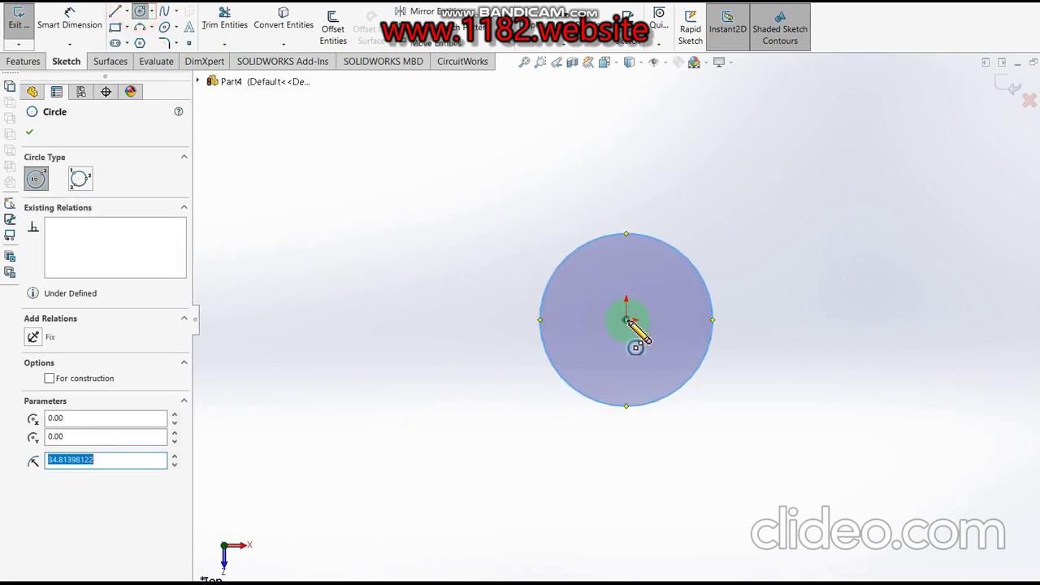
pyautogui.click(626, 321)
pyautogui.click(499, 284)
pyautogui.press('z')
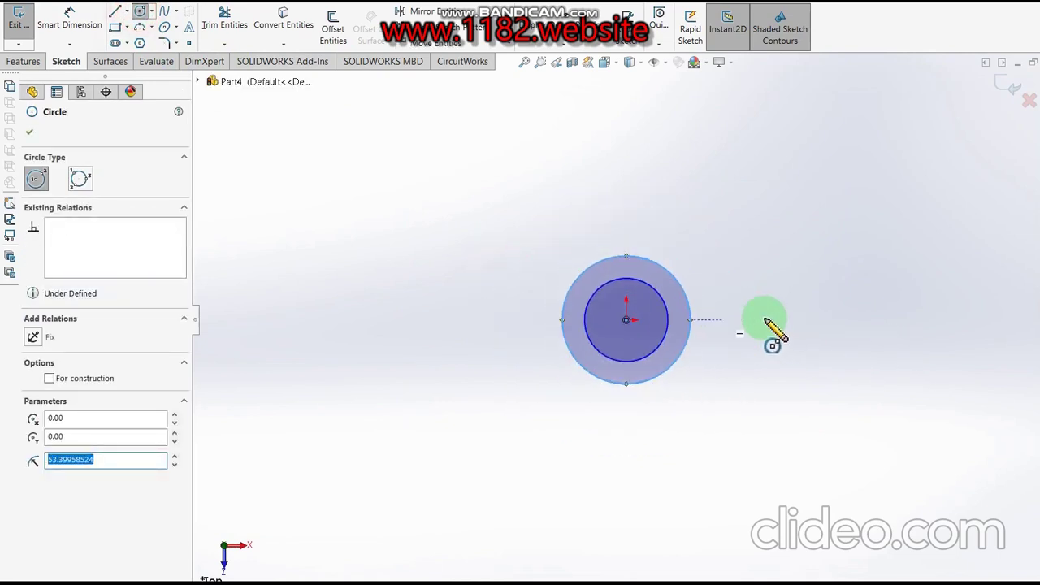
# Draw two concentric circles level with the origin, centred about 287 mm to its right, the outer about 62 mm in radius
pyautogui.click(971, 318)
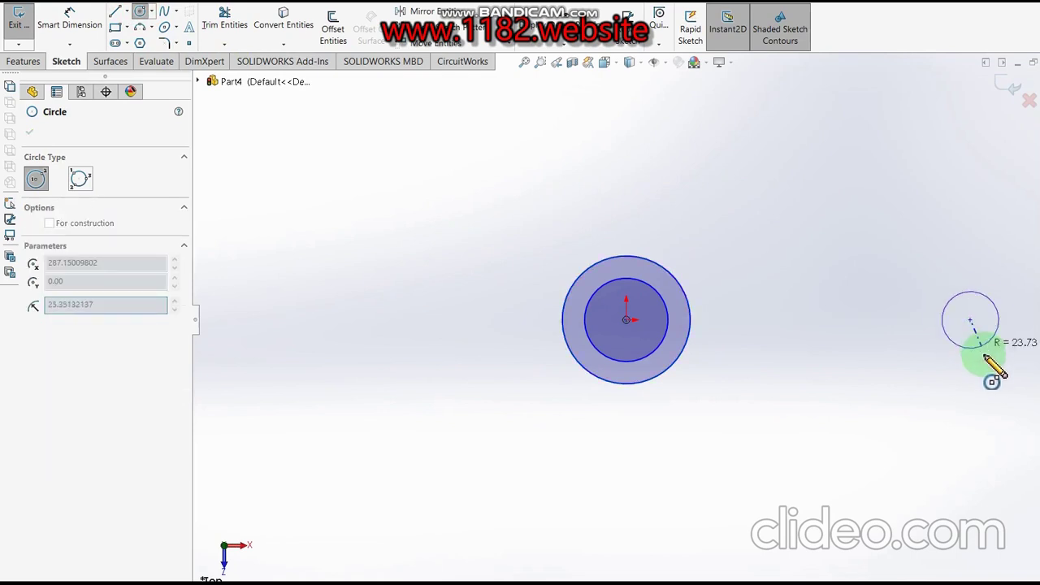
pyautogui.click(984, 363)
pyautogui.click(972, 320)
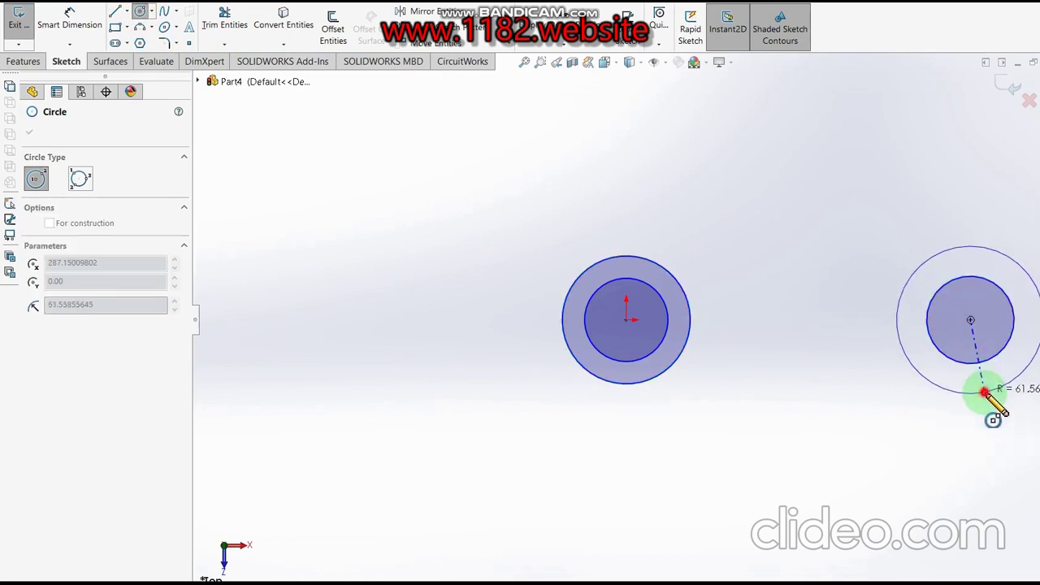
pyautogui.click(987, 387)
pyautogui.press('z')
pyautogui.scroll(-3, 665, 302)
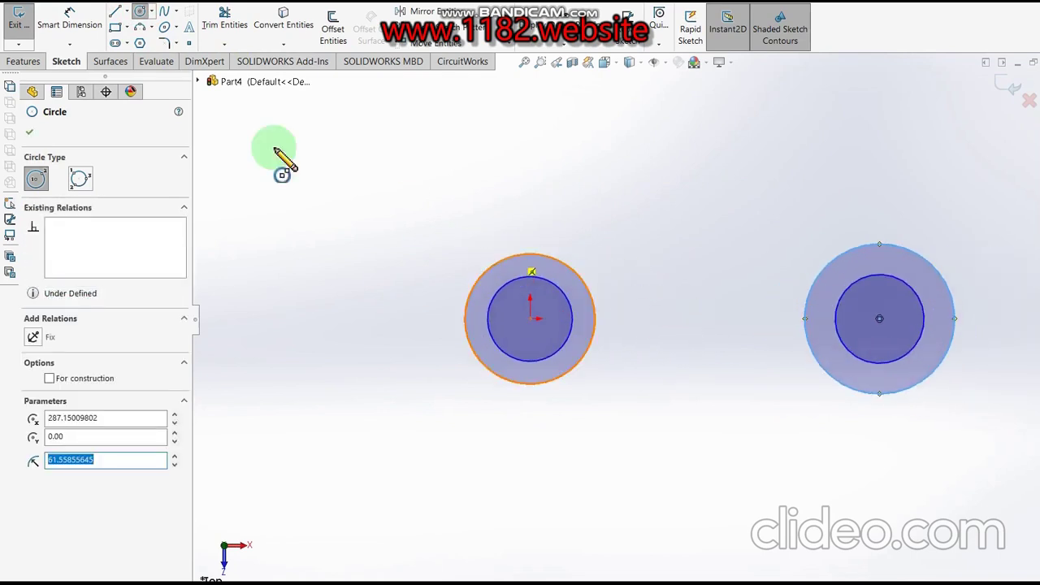
# Dimension the two circles at the origin, setting the inner diameter to 25 mm and the outer to 35 mm
pyautogui.click(70, 24)
pyautogui.click(557, 362)
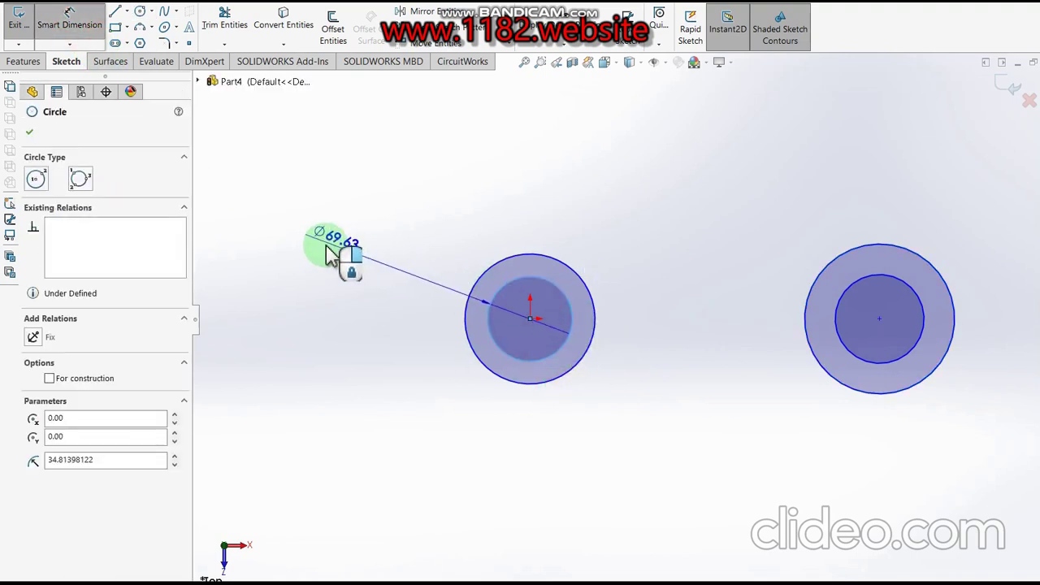
pyautogui.click(316, 278)
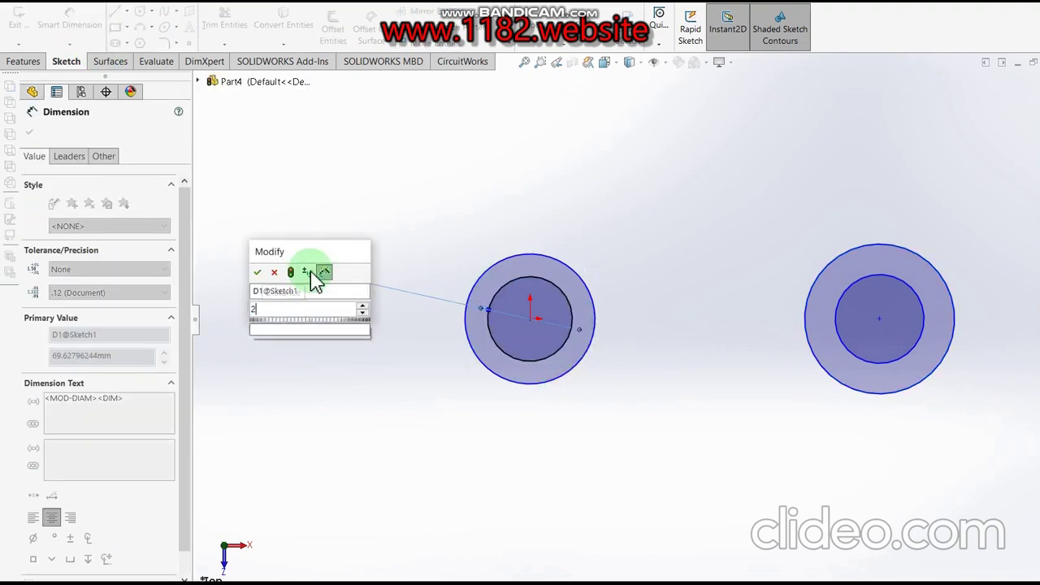
pyautogui.click(317, 274)
pyautogui.click(435, 271)
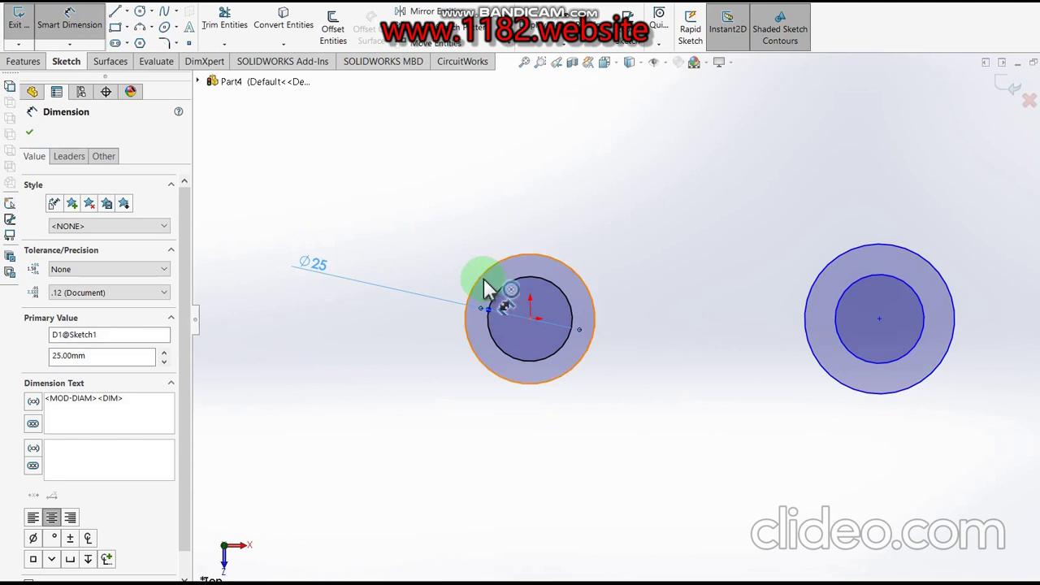
pyautogui.click(480, 280)
pyautogui.click(441, 236)
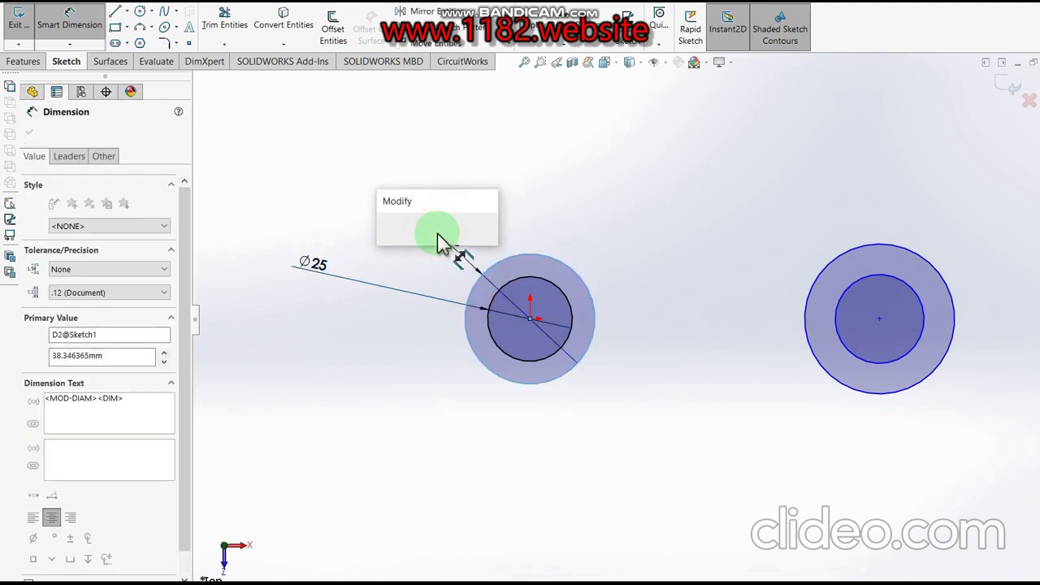
pyautogui.write('35')
pyautogui.press('Return')
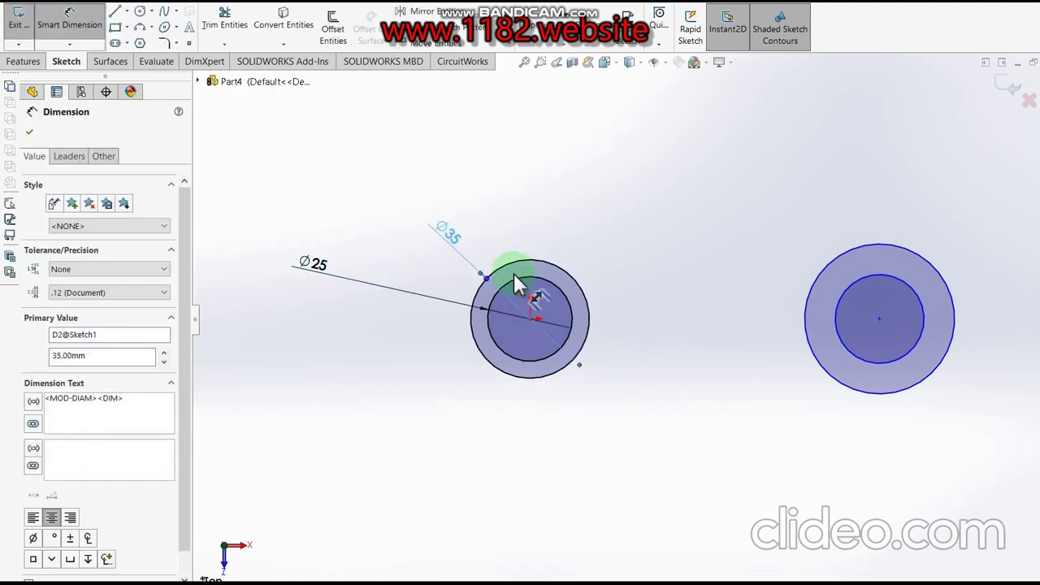
# Dimension the right-hand pair of circles, setting the inner diameter to 50 mm and the outer to 60 mm
pyautogui.click(910, 363)
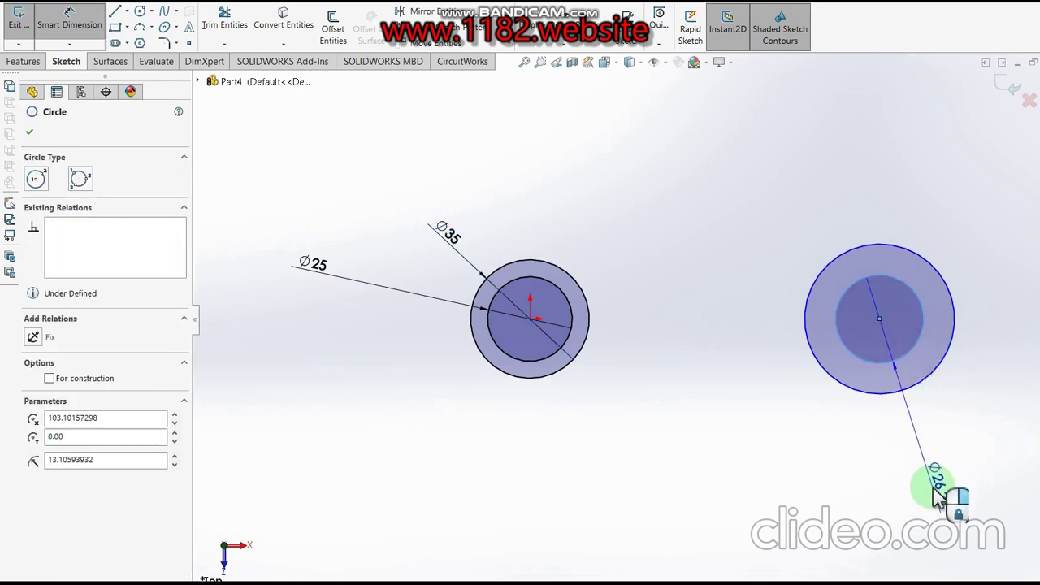
pyautogui.click(936, 490)
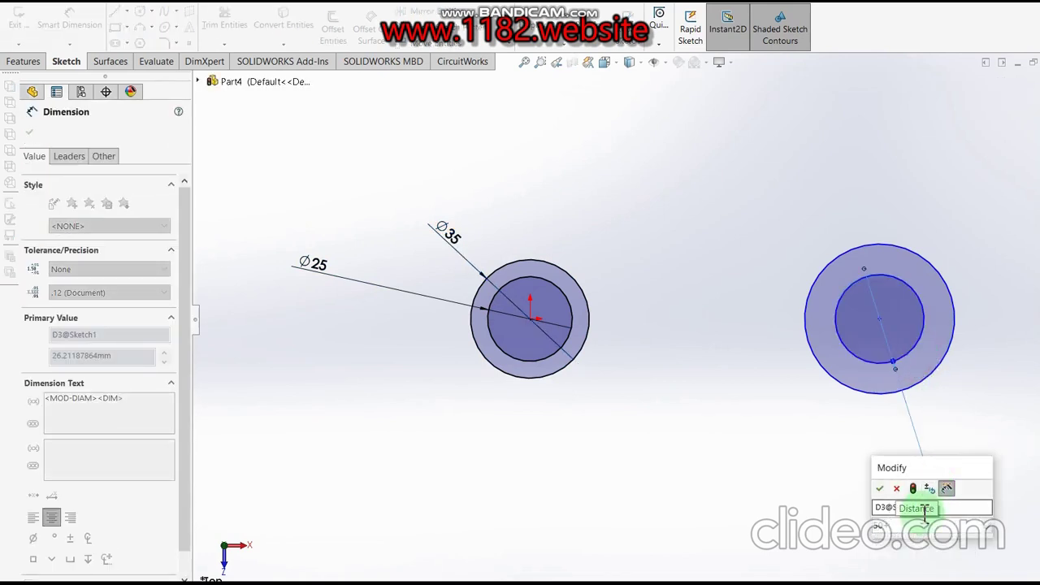
pyautogui.write('50')
pyautogui.press('Return')
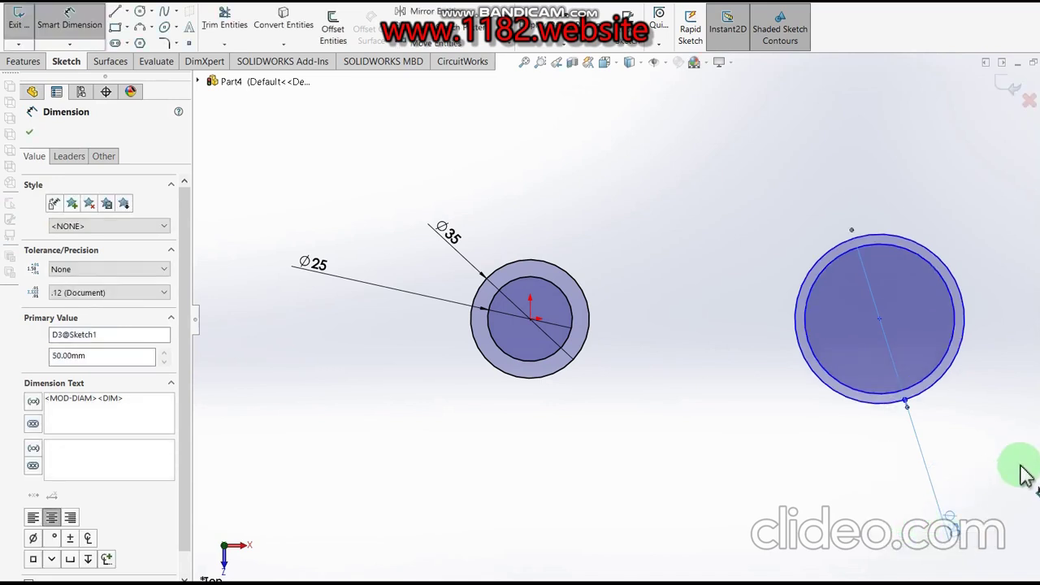
pyautogui.click(947, 366)
pyautogui.click(992, 357)
pyautogui.write('6')
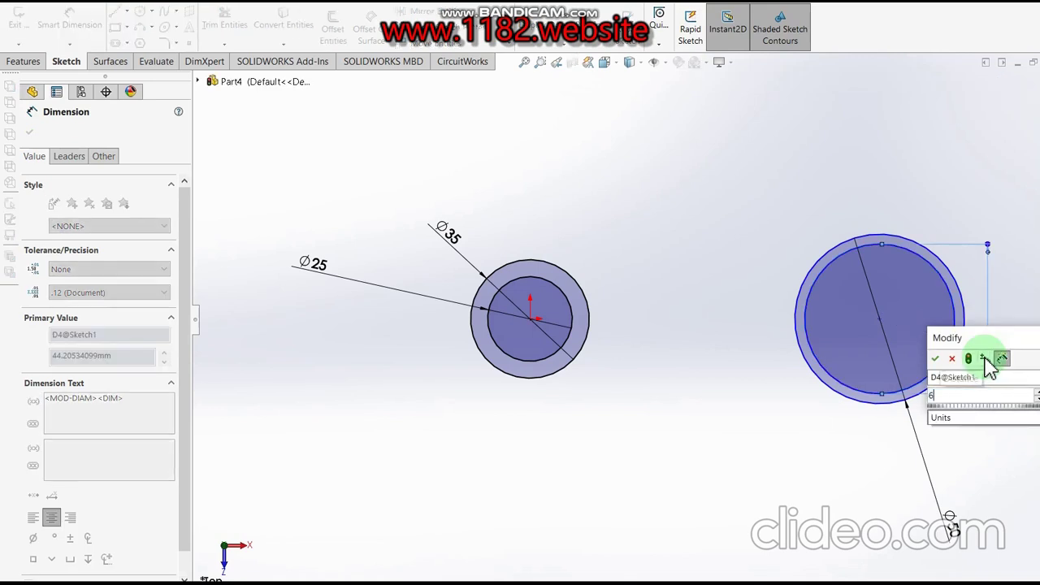
pyautogui.write('0')
pyautogui.press('Return')
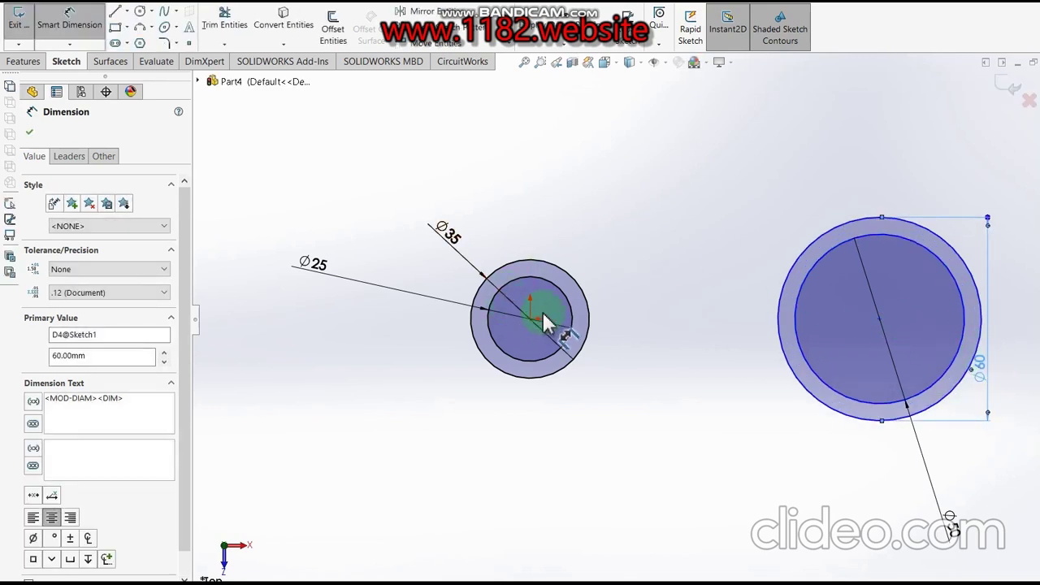
# Dimension the horizontal distance between the centres of the two circle pairs as 200 mm
pyautogui.click(532, 319)
pyautogui.click(880, 321)
pyautogui.click(743, 469)
pyautogui.write('20')
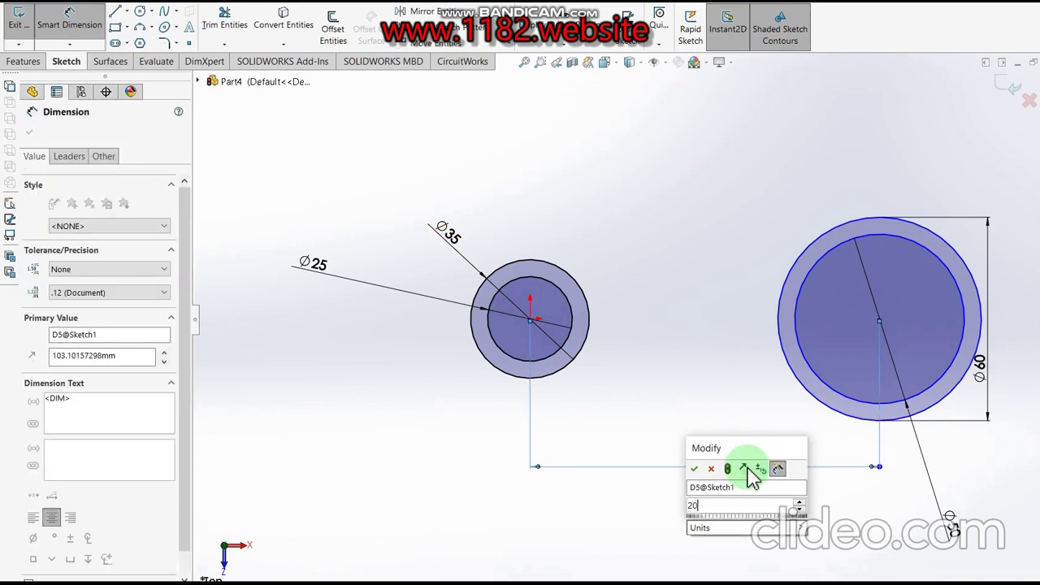
pyautogui.press('Return')
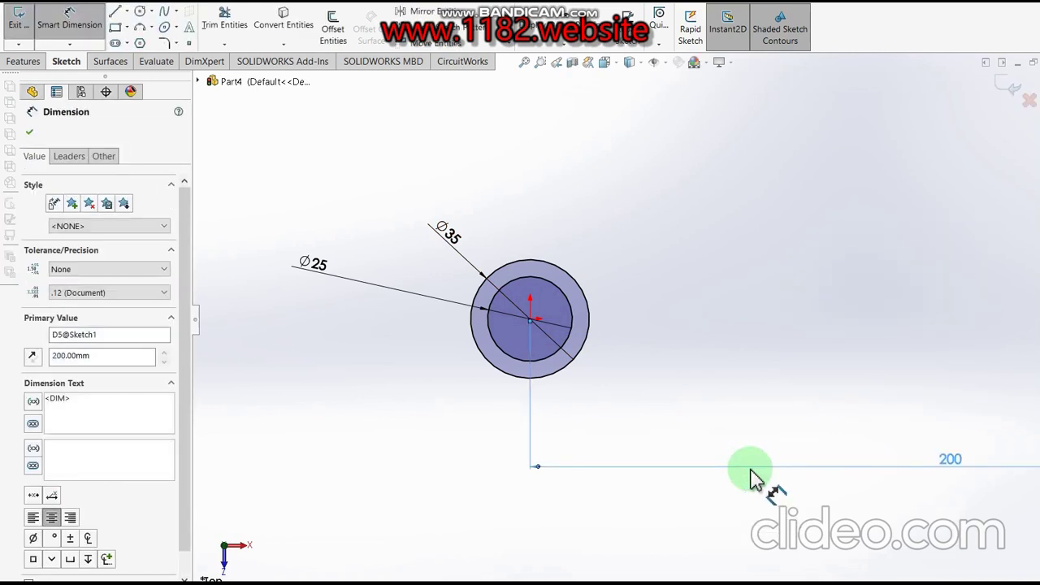
pyautogui.scroll(5, 755, 476)
pyautogui.scroll(-4, 729, 374)
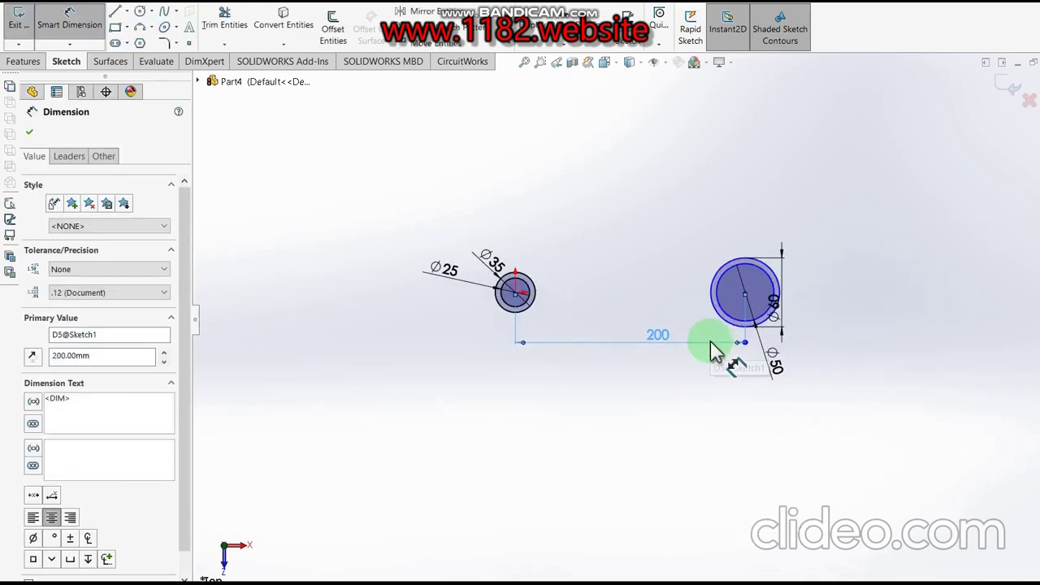
# Add a Horizontal relation between the centre of the 50 mm circle and the sketch origin
pyautogui.press('Escape')
pyautogui.click(745, 294)
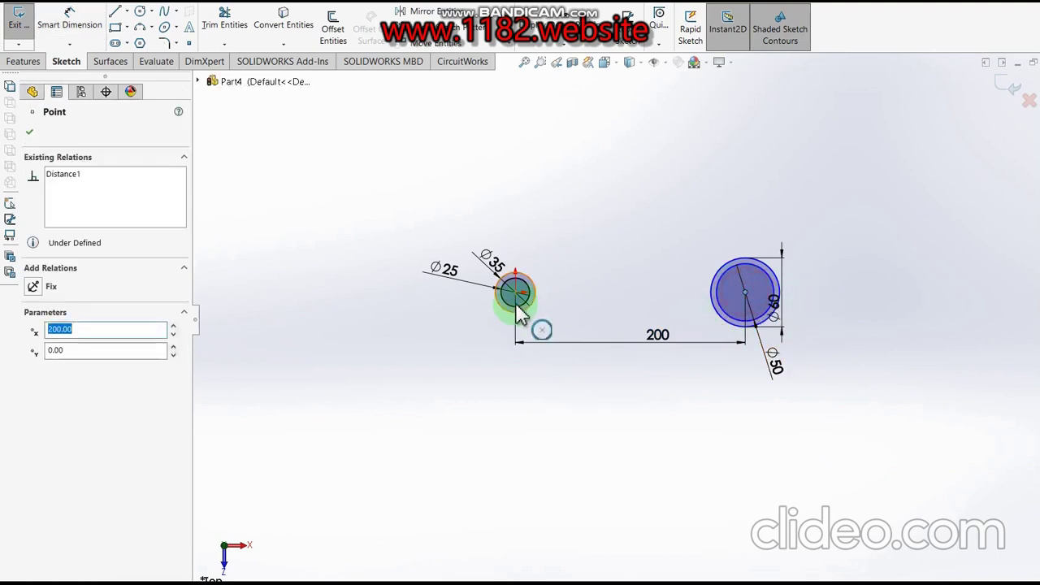
pyautogui.keyDown('ctrl'); pyautogui.click(515, 293); pyautogui.keyUp('ctrl')
pyautogui.click(33, 349)
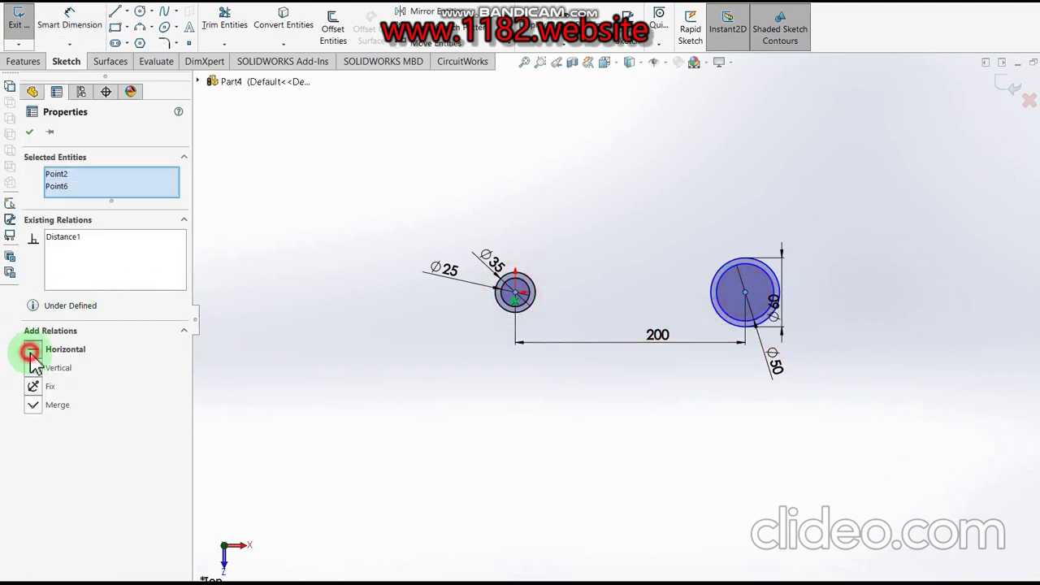
pyautogui.click(30, 133)
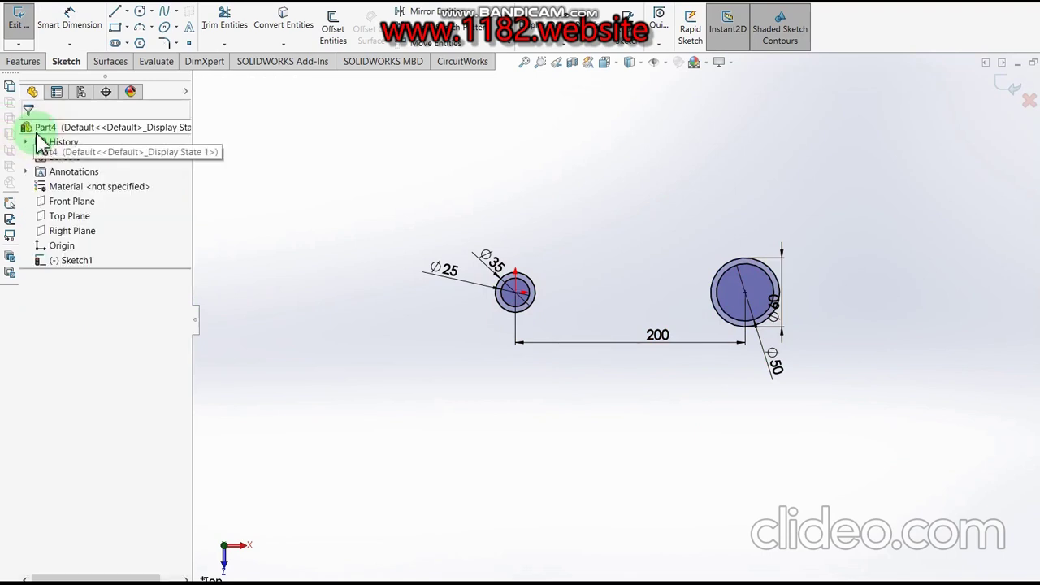
pyautogui.click(130, 11)
pyautogui.click(137, 40)
pyautogui.moveTo(746, 290); pyautogui.dragTo(749, 261)
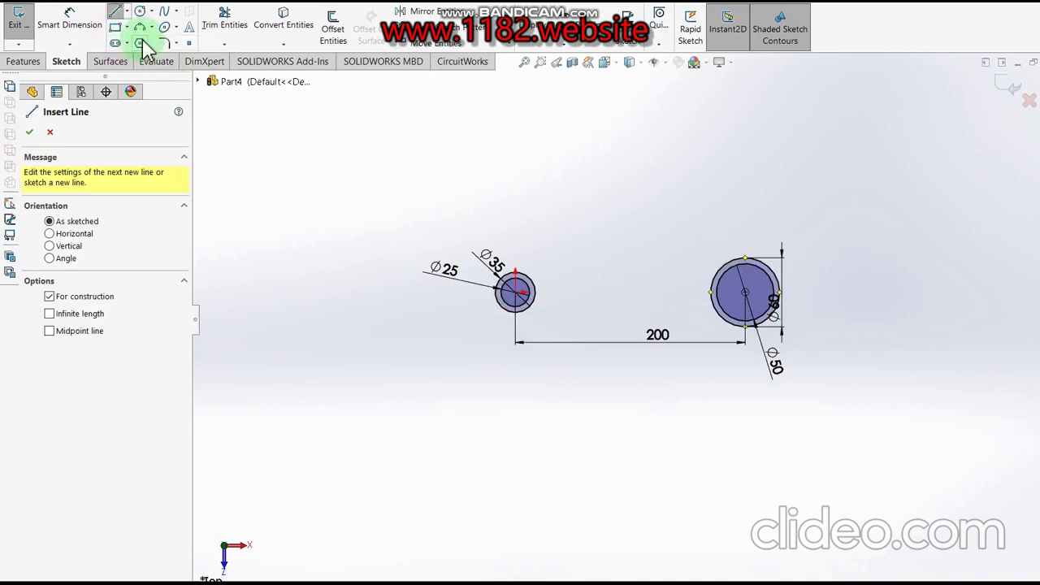
pyautogui.click(116, 12)
pyautogui.click(697, 282)
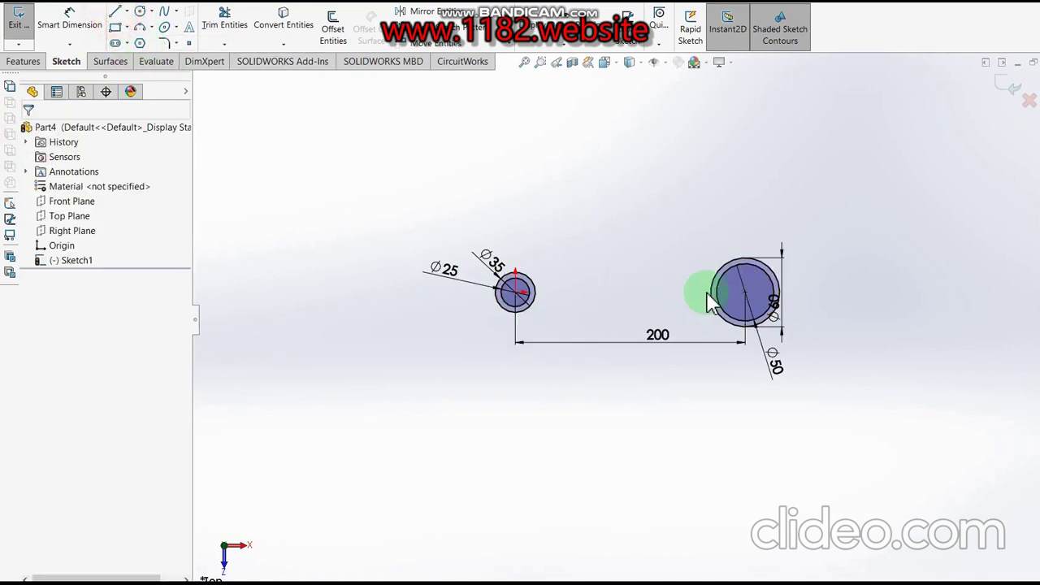
# Draw a vertical line across the 60 mm circle from its top to its bottom quadrant point
pyautogui.scroll(-5, 735, 277)
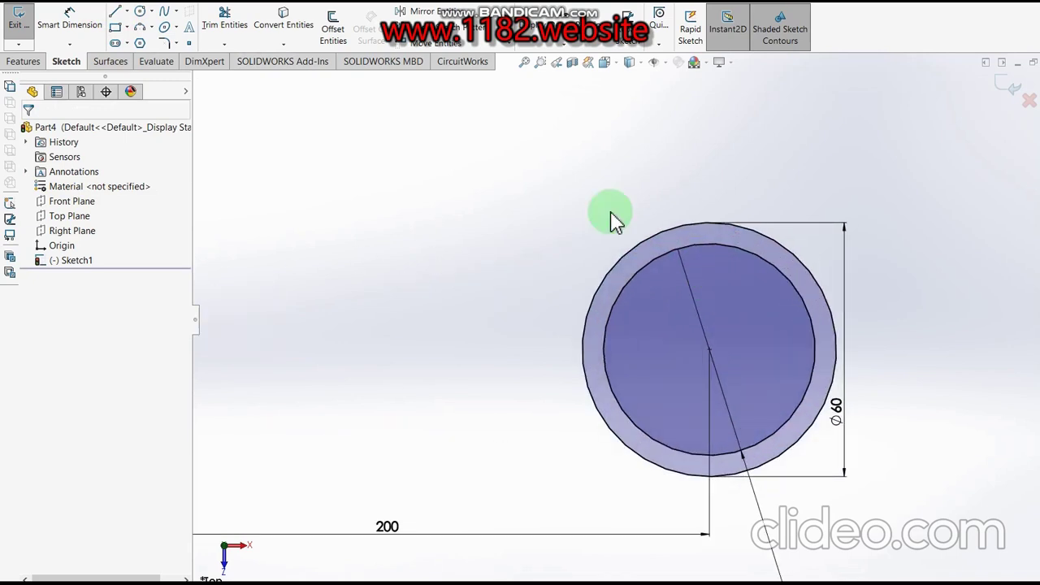
pyautogui.click(116, 11)
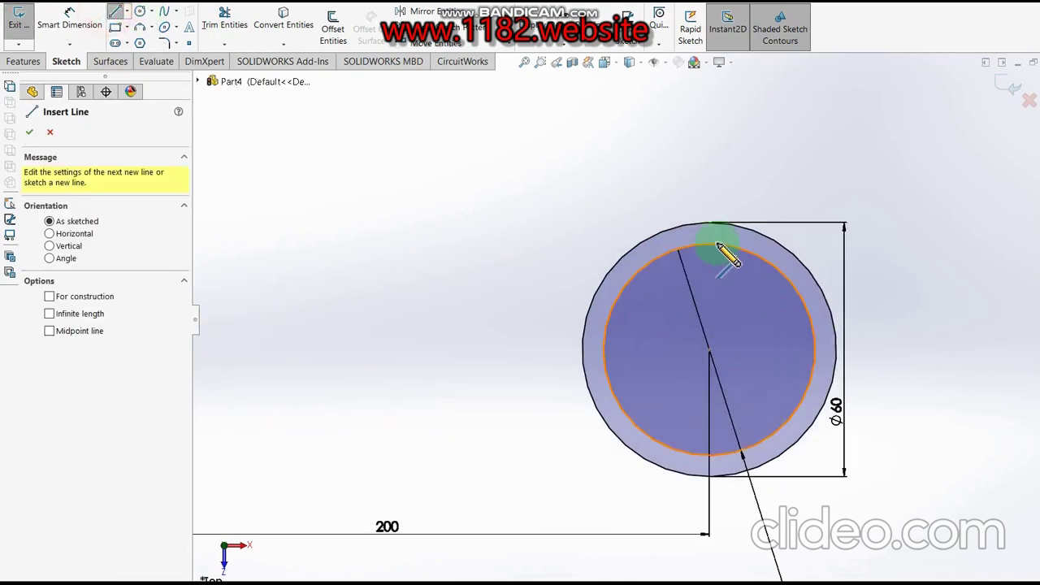
pyautogui.moveTo(707, 225); pyautogui.dragTo(709, 476)
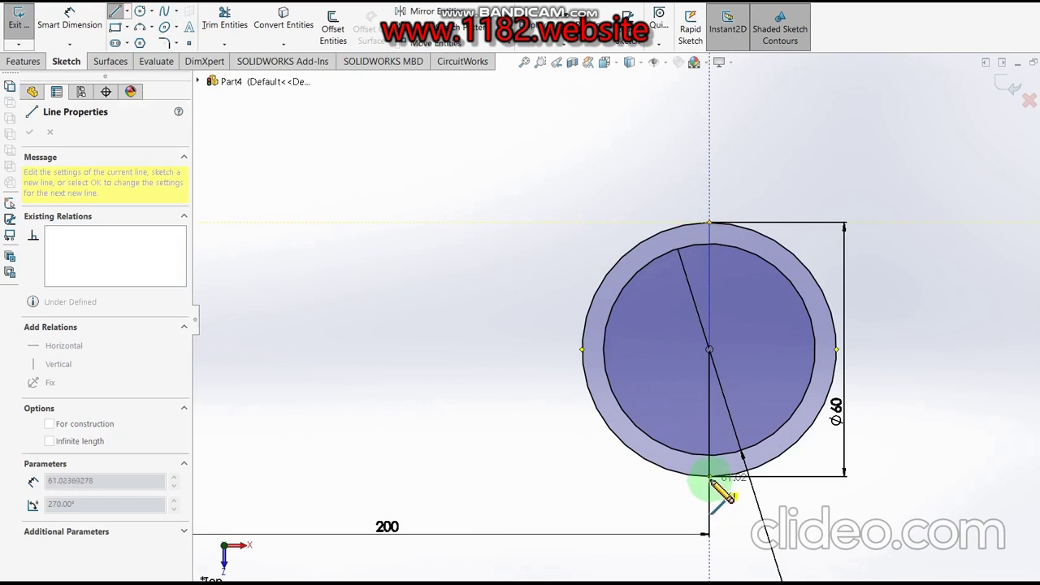
# Trim away the right halves of the 50 and 60 mm circles and the line segment inside the 50 mm circle
pyautogui.click(230, 24)
pyautogui.moveTo(789, 220)
pyautogui.mouseDown()
pyautogui.moveTo(782, 413)
pyautogui.moveTo(772, 371)
pyautogui.moveTo(667, 355)
pyautogui.mouseUp()
pyautogui.scroll(6, 818, 332)
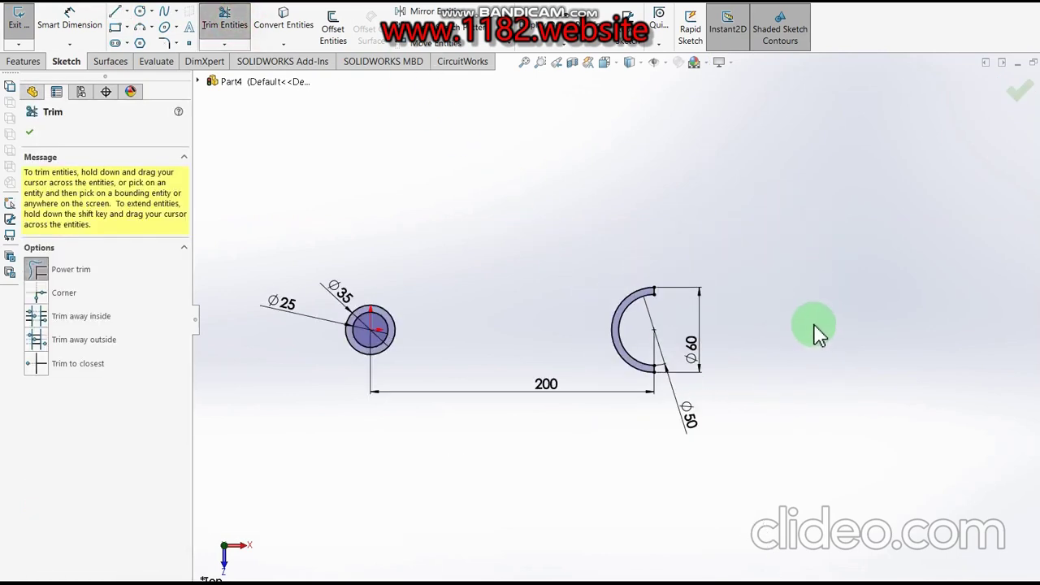
pyautogui.scroll(-3, 650, 360)
# Set up a Mid Plane boss extrusion of the ring and half-ring profiles with a depth of 25 mm
pyautogui.click(1009, 96)
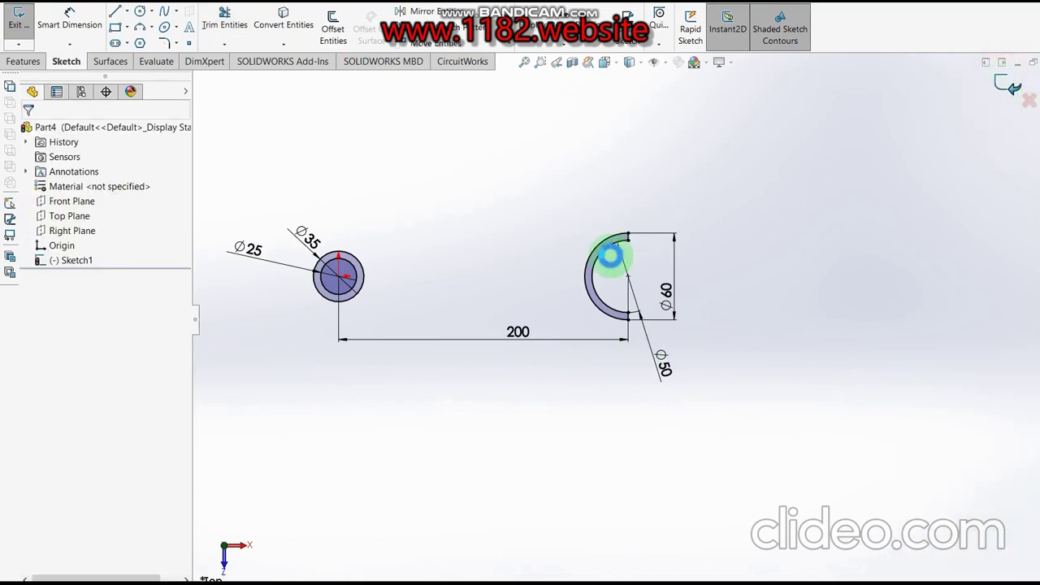
pyautogui.press('e')
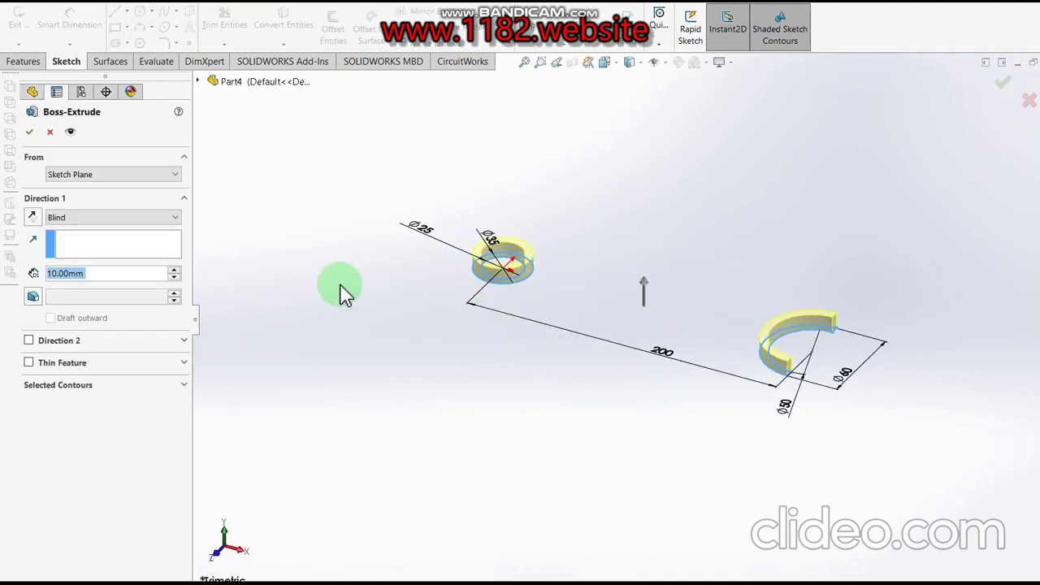
pyautogui.click(100, 217)
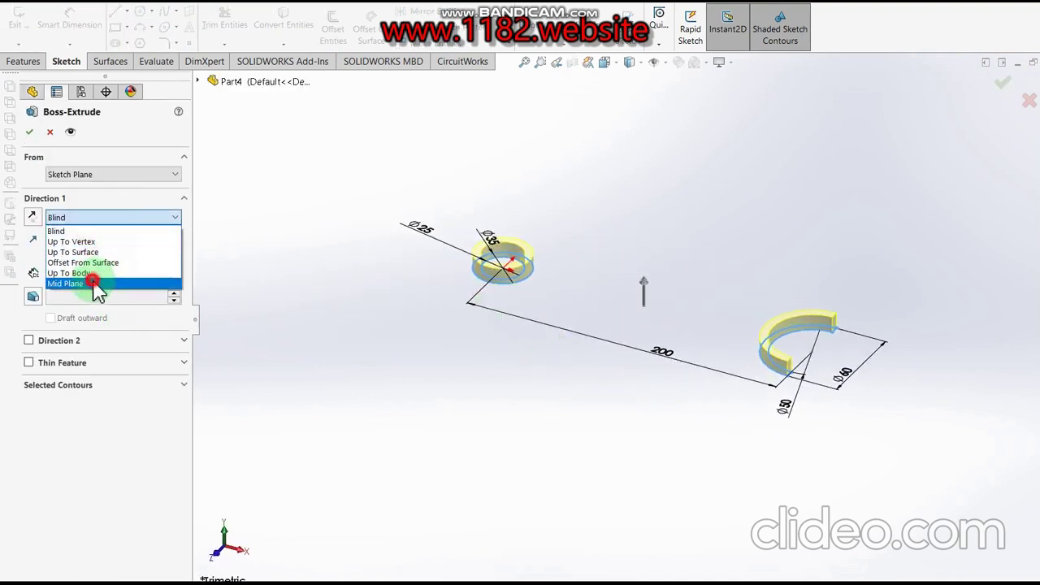
pyautogui.click(69, 283)
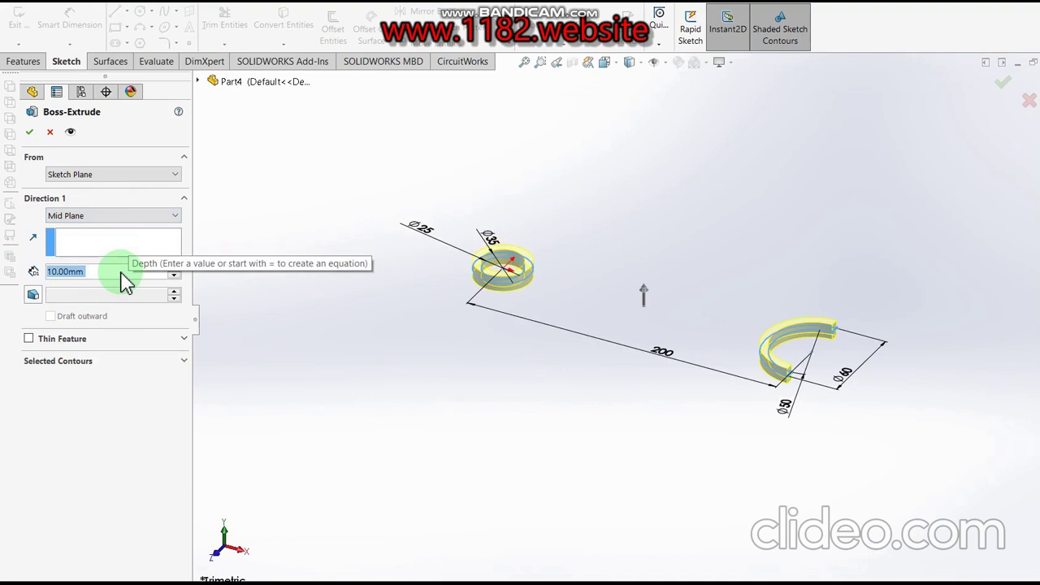
pyautogui.moveTo(120, 272); pyautogui.dragTo(89, 268)
pyautogui.write('25')
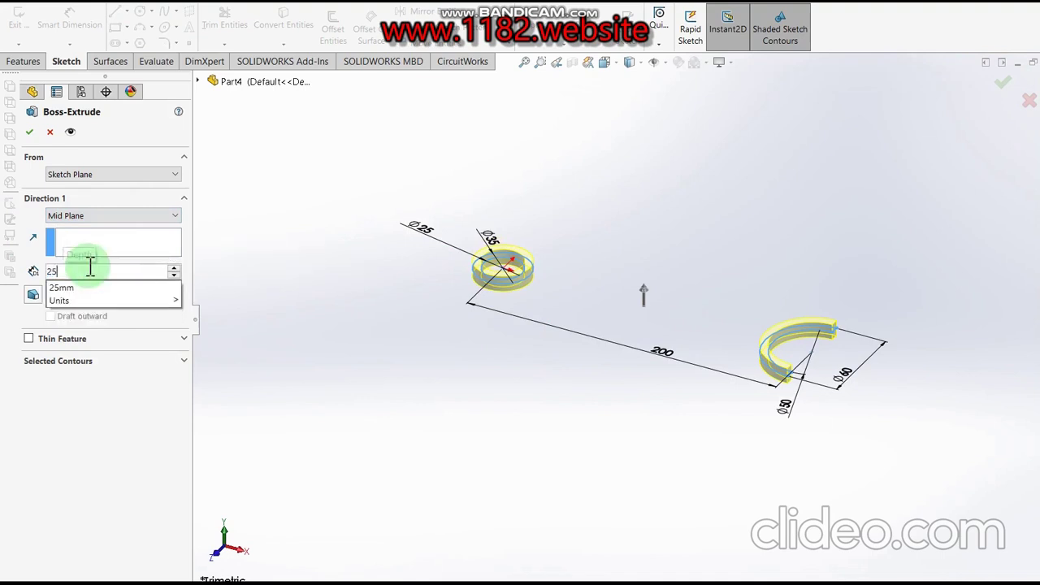
pyautogui.press('Return')
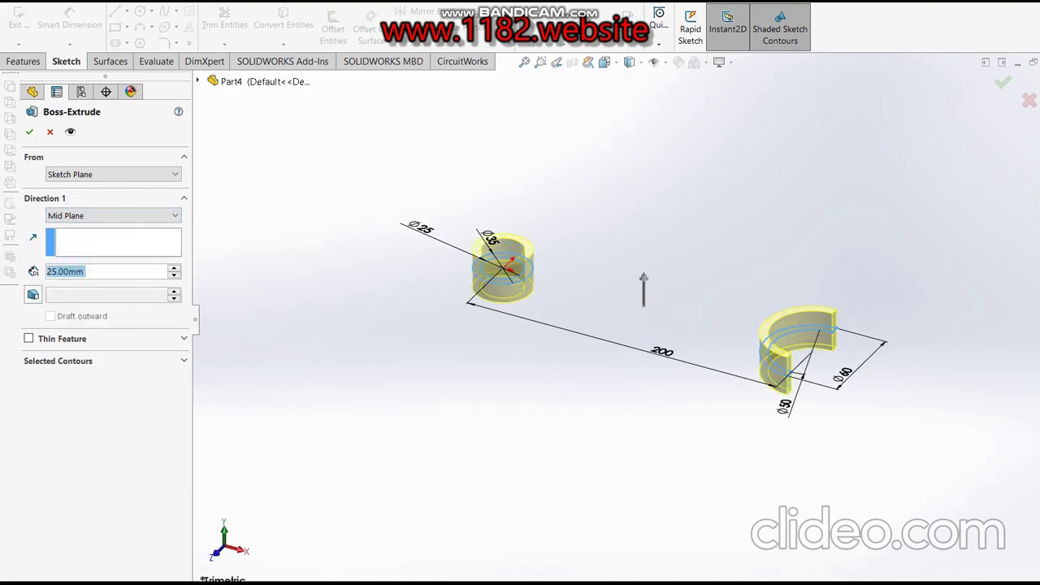
# Mark the 25 mm thickness in the reference drawing, and accept the Mid Plane extrusion of both profiles
pyautogui.hotkey('alt', 'Tab')
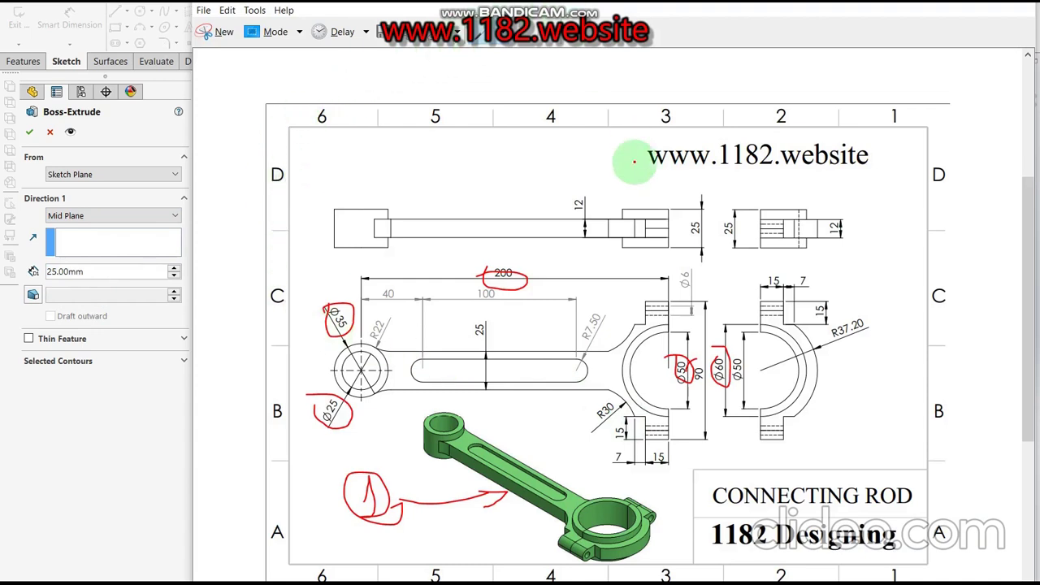
pyautogui.moveTo(683, 218); pyautogui.dragTo(697, 234)
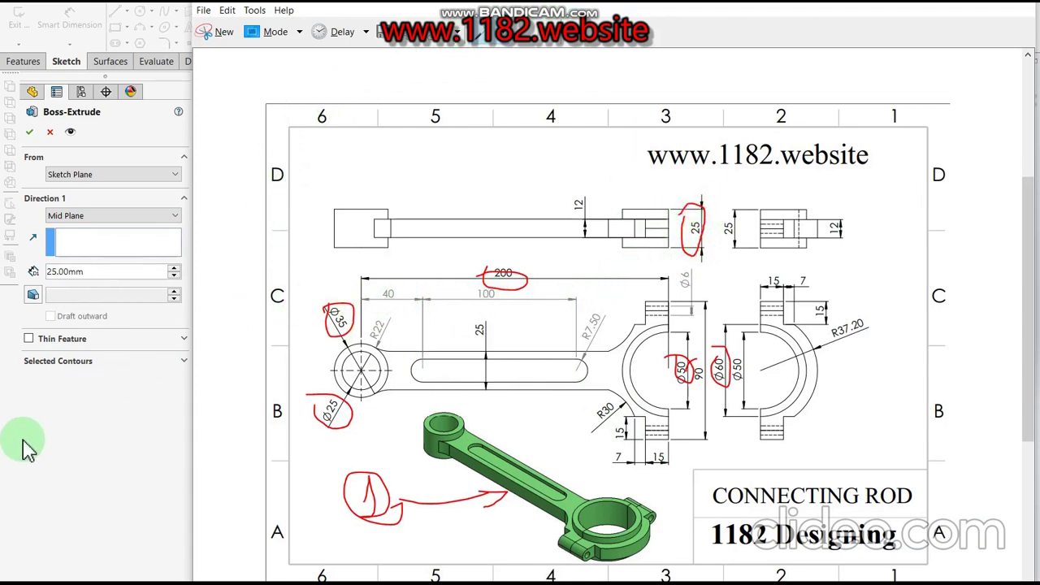
pyautogui.click(44, 459)
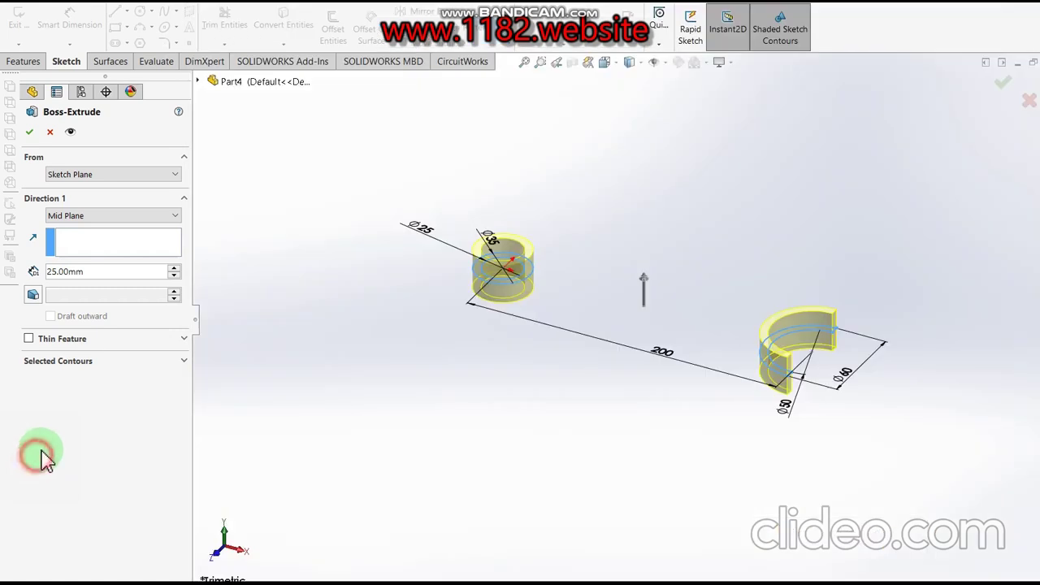
pyautogui.click(29, 132)
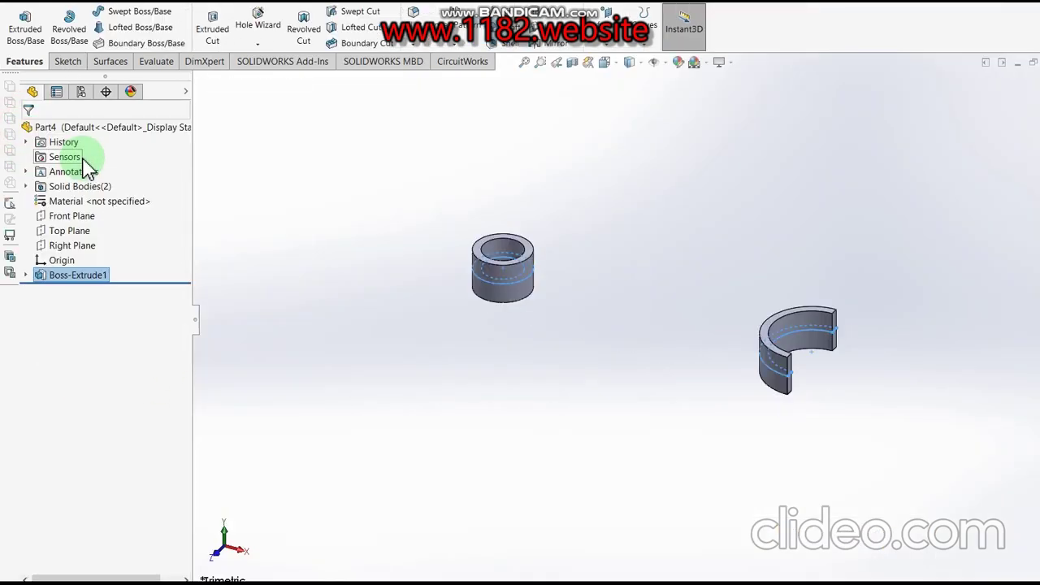
# Start a new sketch on the Top Plane
pyautogui.click(69, 232)
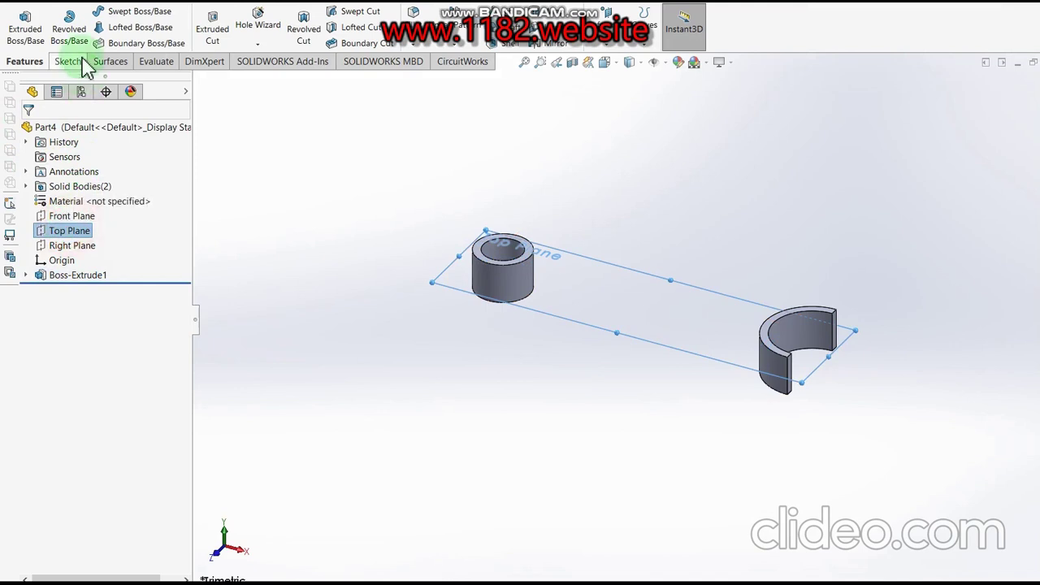
pyautogui.click(28, 36)
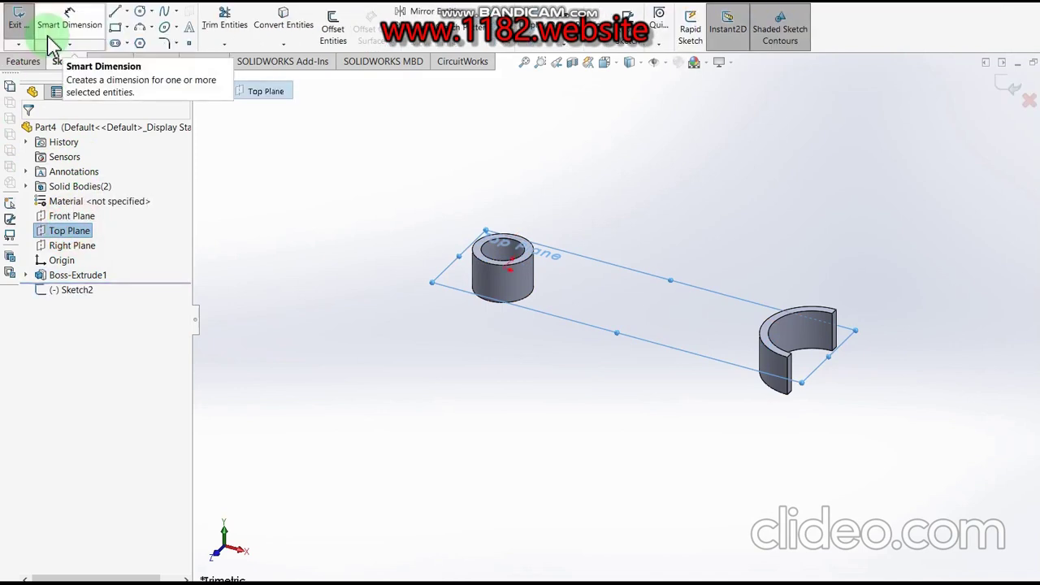
pyautogui.click(127, 11)
pyautogui.click(134, 40)
pyautogui.click(346, 354)
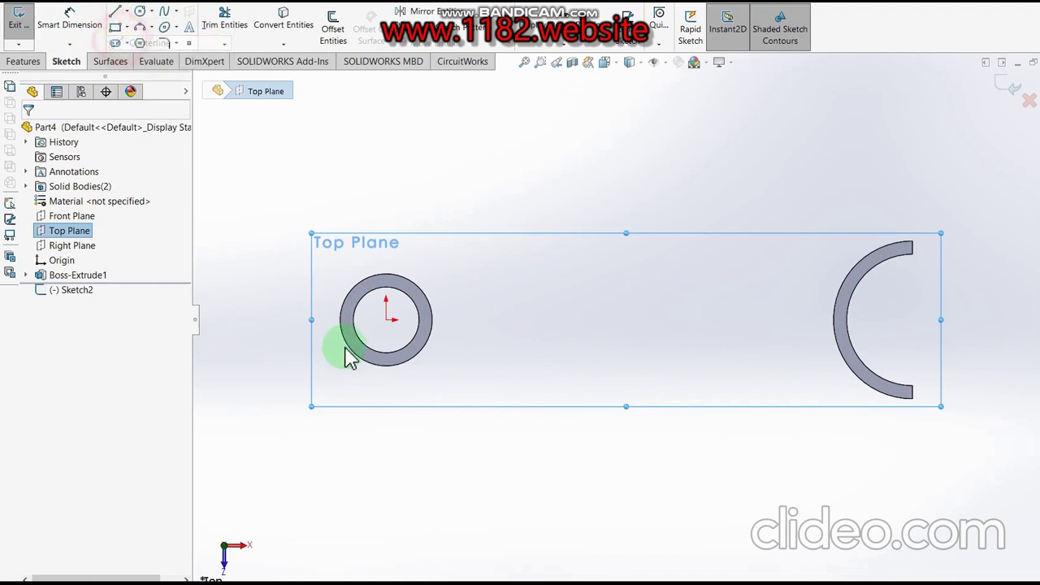
pyautogui.click(386, 320)
pyautogui.click(416, 331)
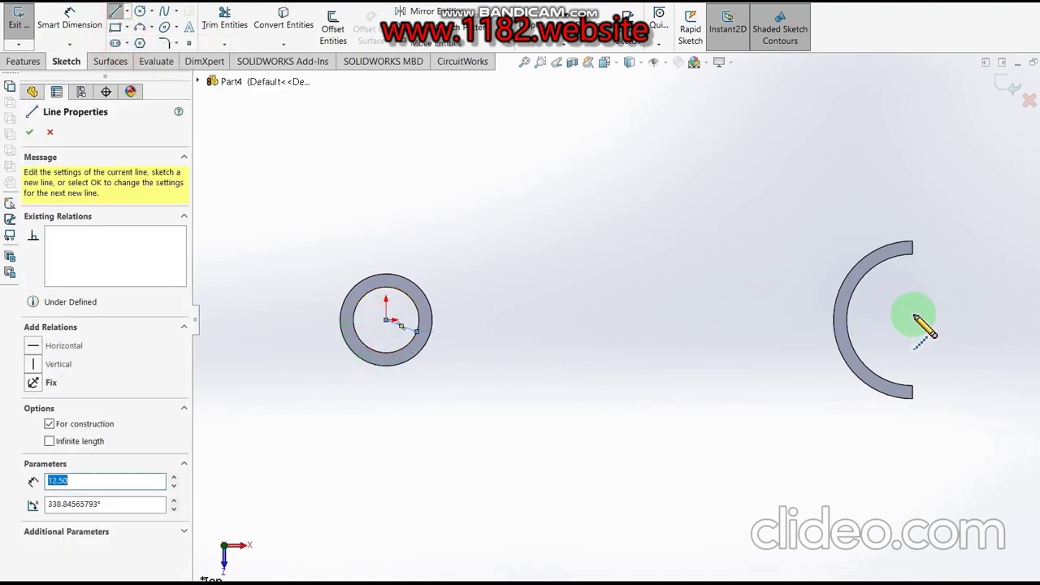
pyautogui.press('Escape')
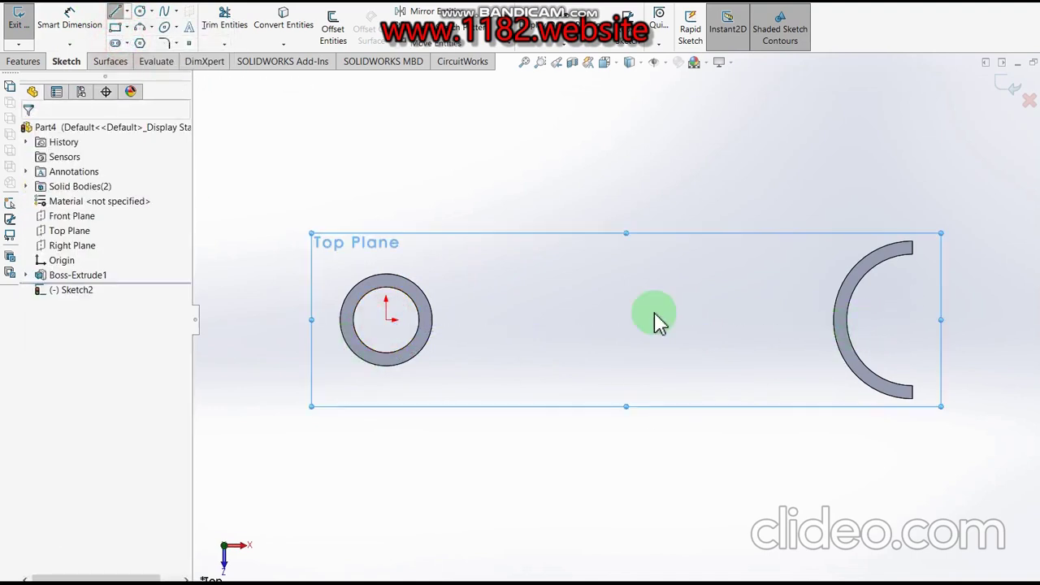
# Draw a horizontal centerline from the sketch origin to the centre of the big-end half-ring
pyautogui.click(127, 12)
pyautogui.click(145, 39)
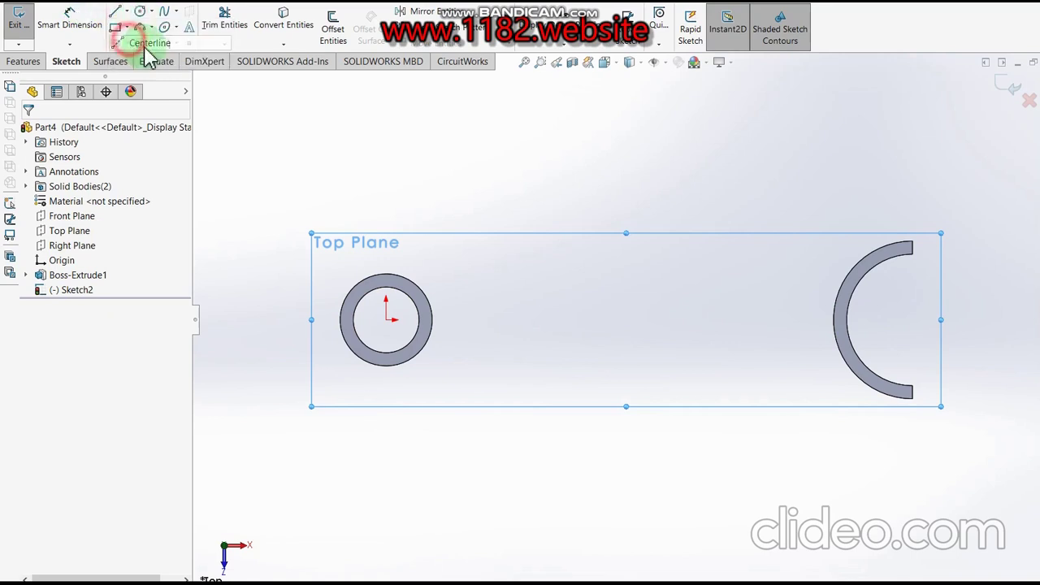
pyautogui.click(386, 319)
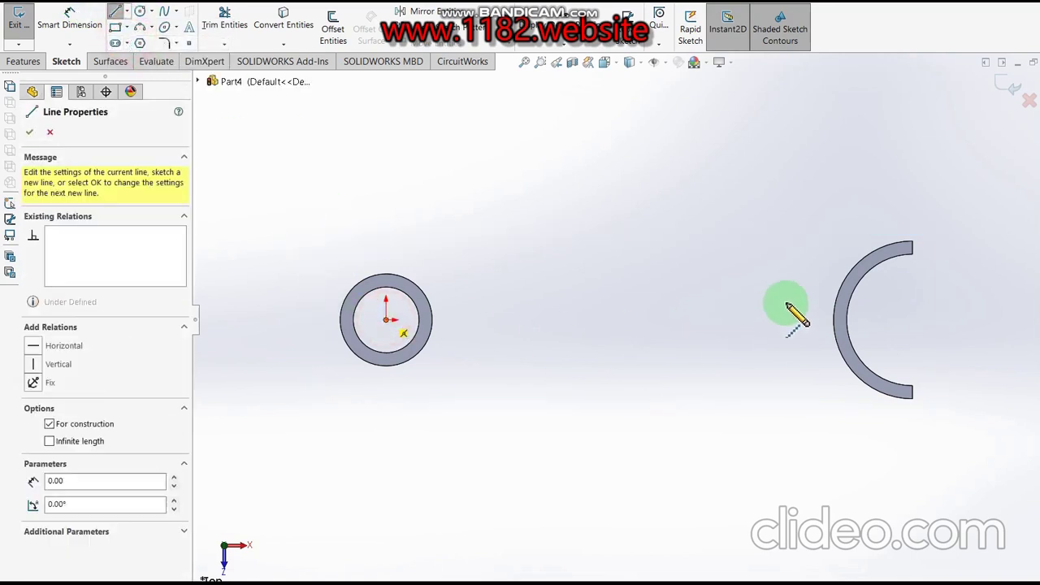
pyautogui.click(912, 319)
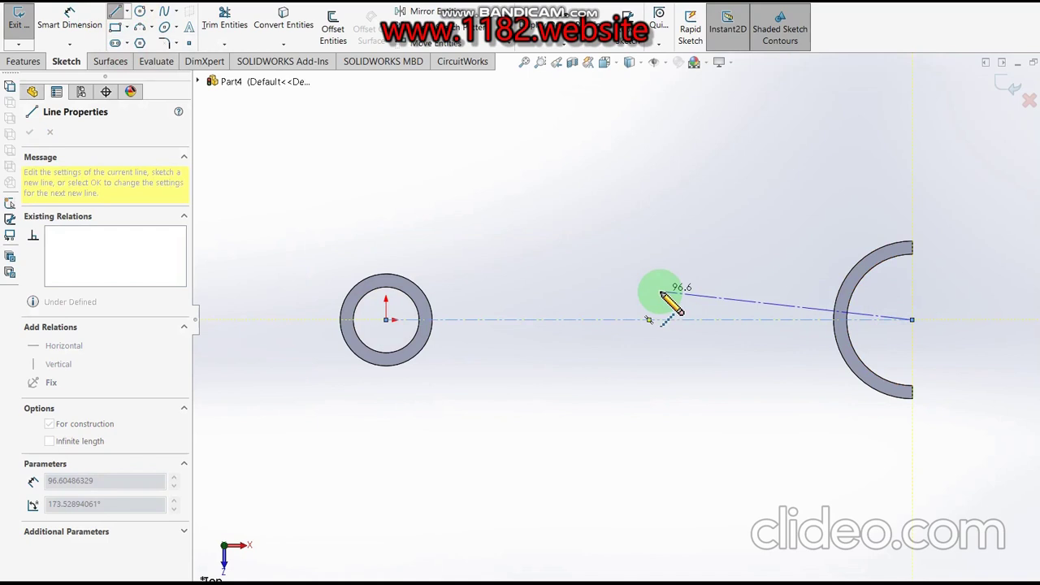
pyautogui.press('Escape')
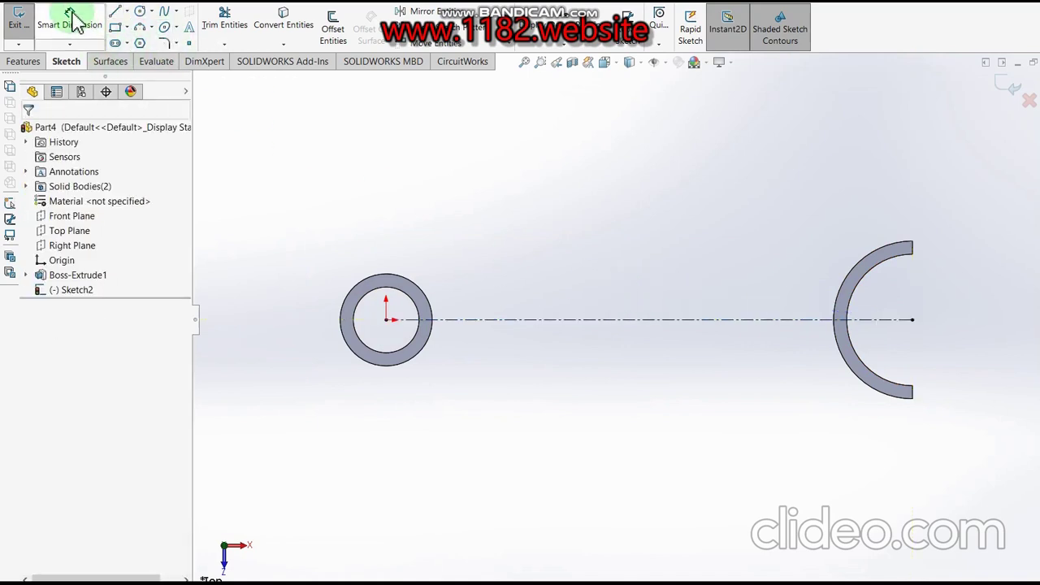
# Draw a horizontal line just above the centerline, from inside the small-end ring to inside the big-end half-ring
pyautogui.click(116, 12)
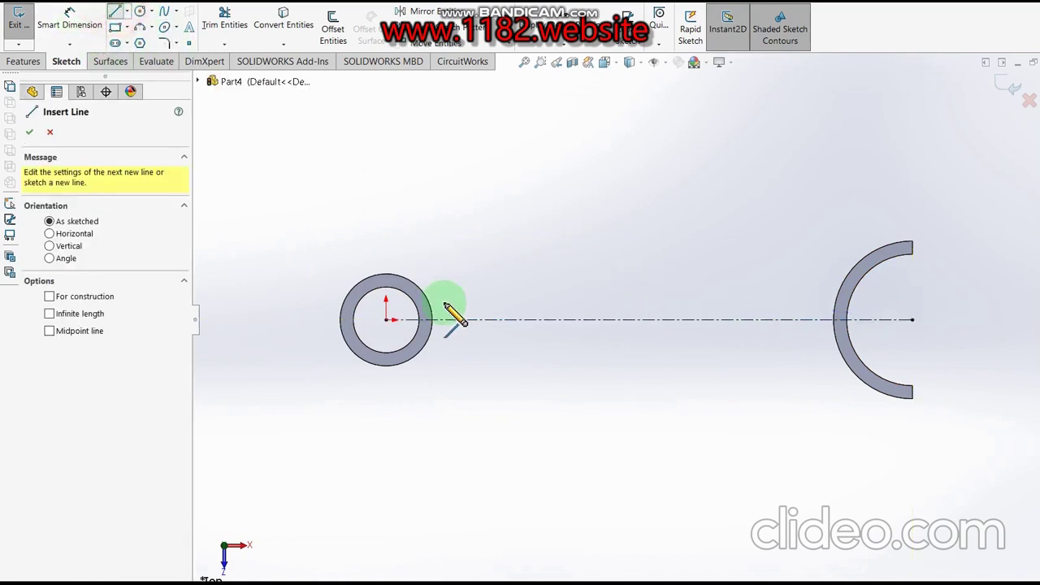
pyautogui.click(395, 295)
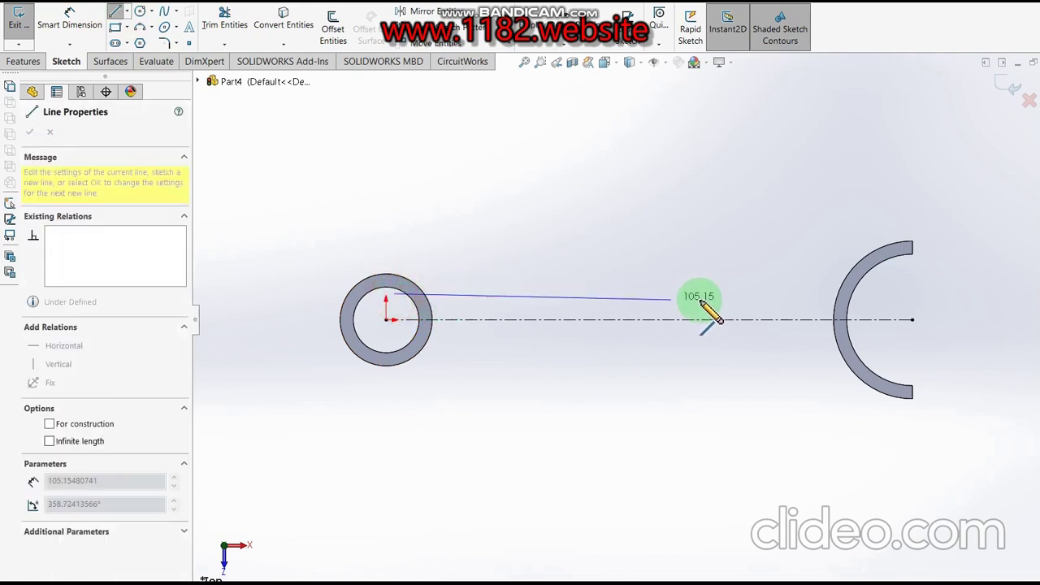
pyautogui.doubleClick(901, 295)
pyautogui.press('Escape')
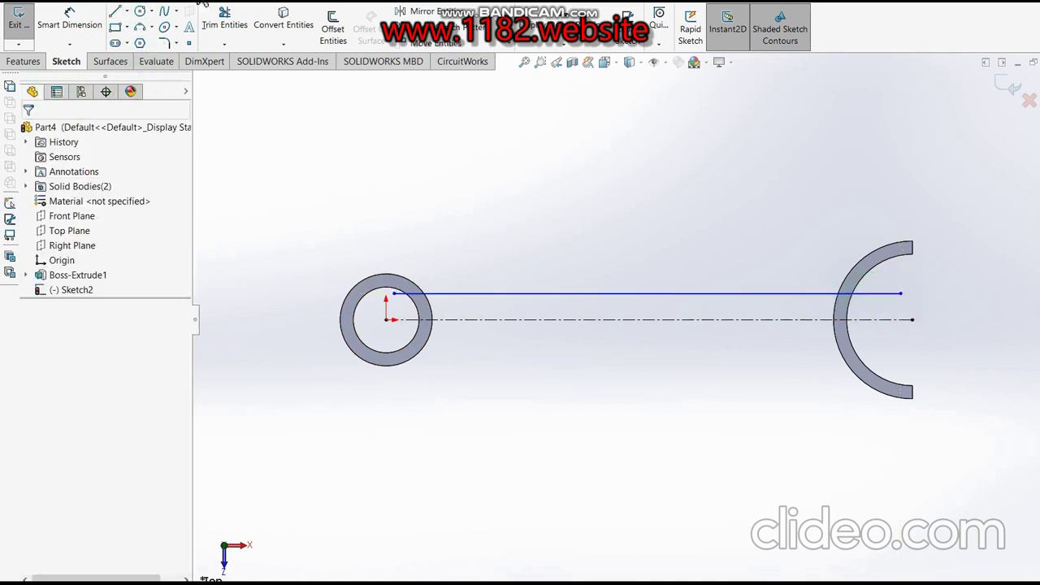
# Convert the outer edges of the small-end ring and the big-end half-ring into sketch entities
pyautogui.click(283, 21)
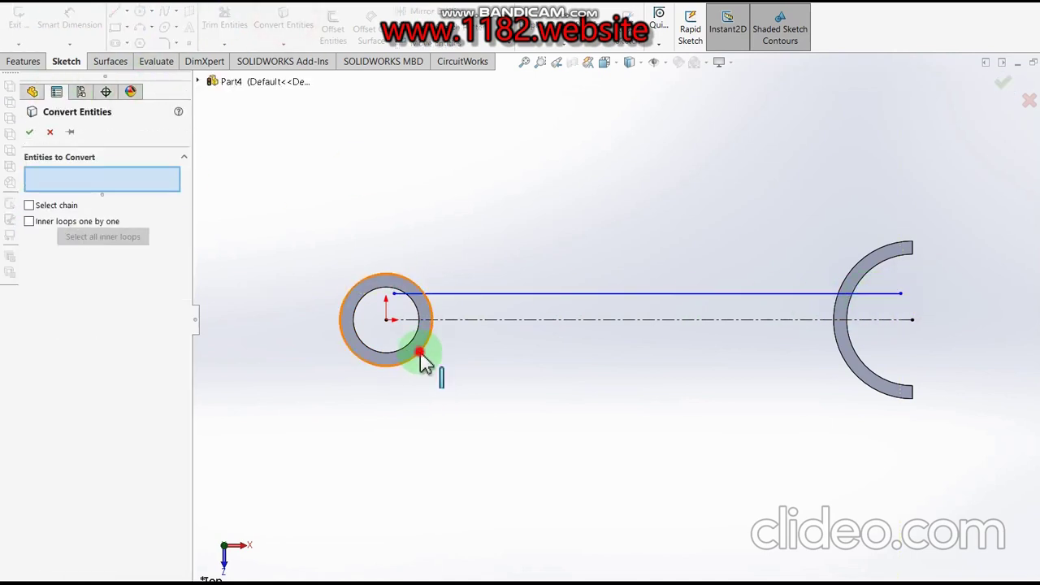
pyautogui.click(422, 362)
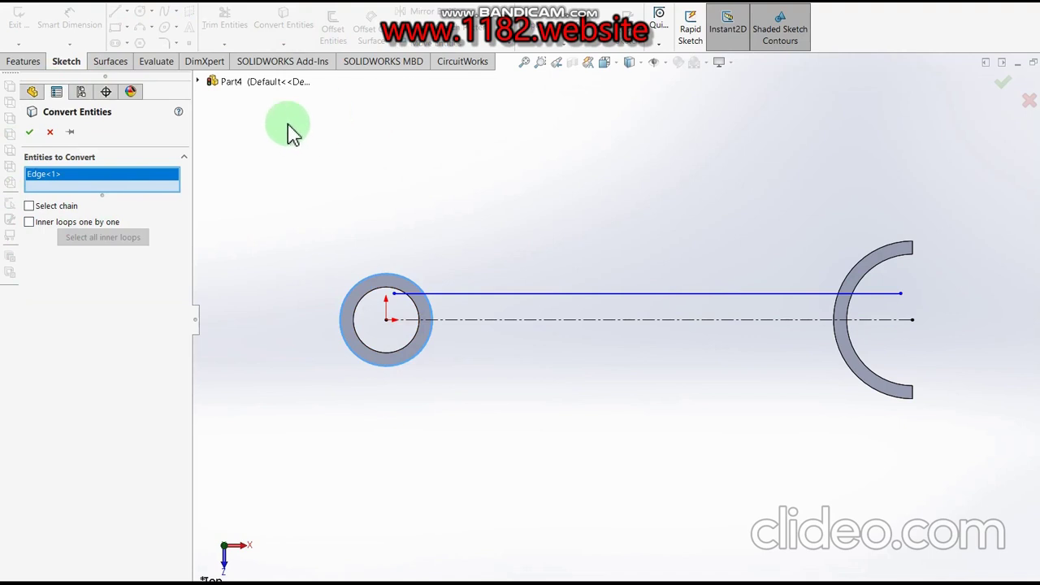
pyautogui.click(832, 368)
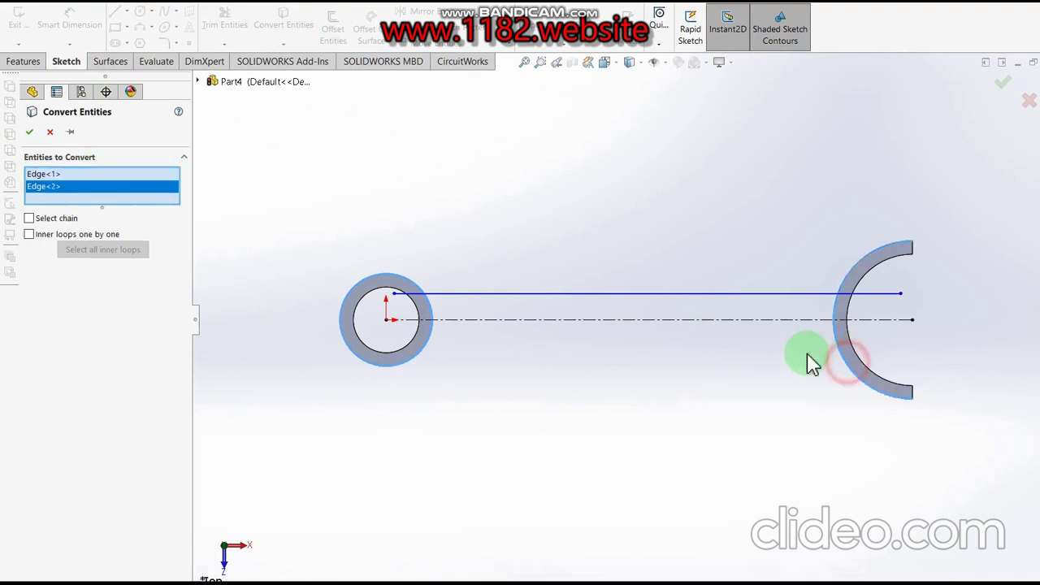
pyautogui.click(31, 133)
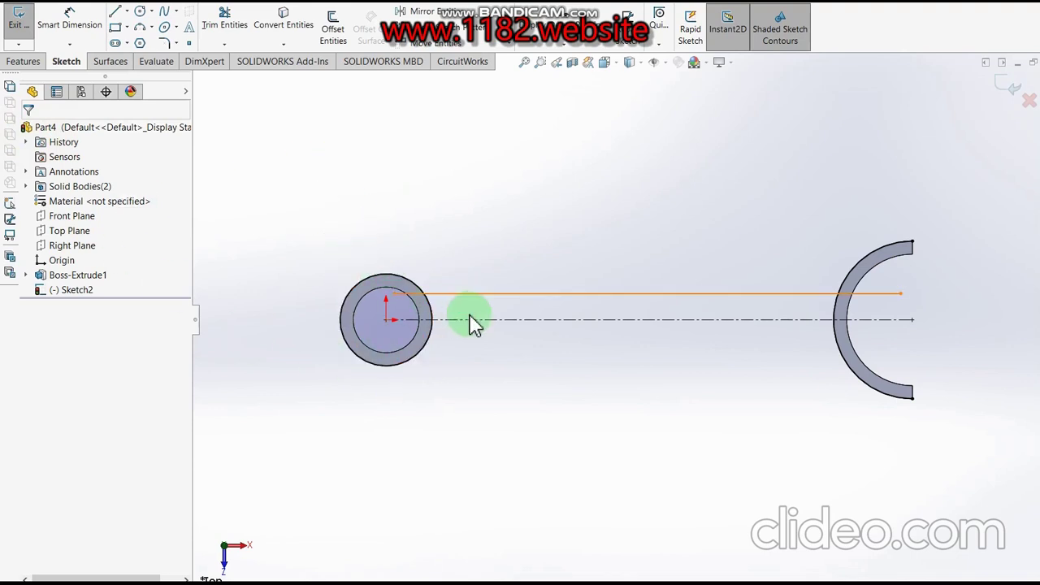
# Dimension the horizontal line symmetrically about the centerline with a full width of 25 mm
pyautogui.click(85, 38)
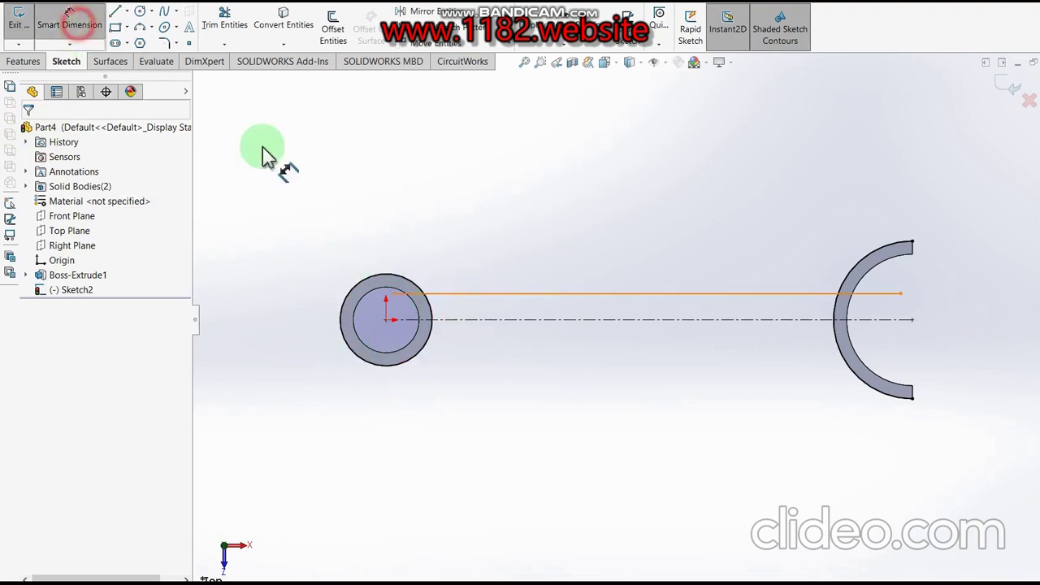
pyautogui.click(528, 294)
pyautogui.click(530, 319)
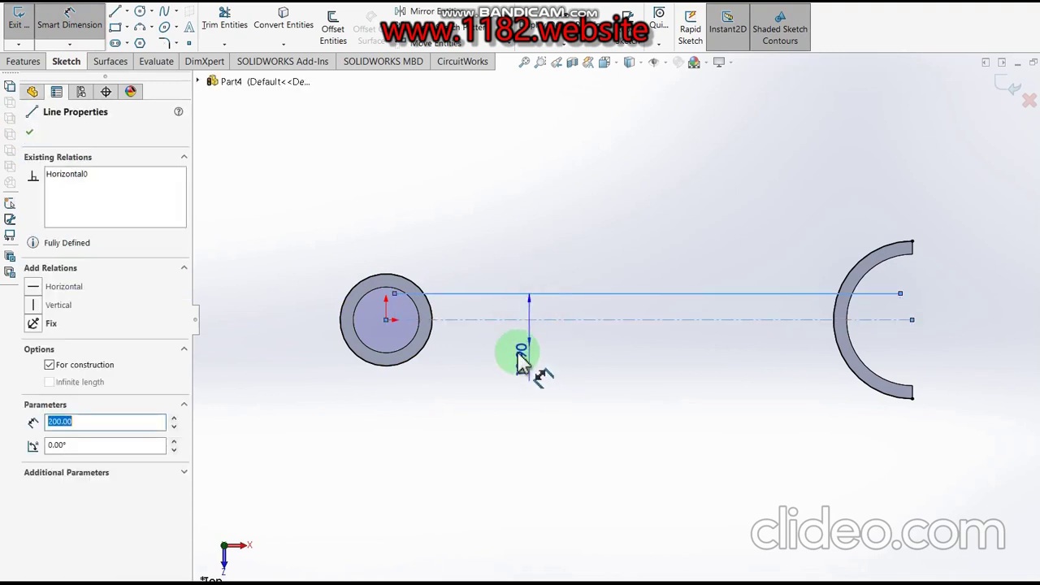
pyautogui.click(520, 370)
pyautogui.write('25')
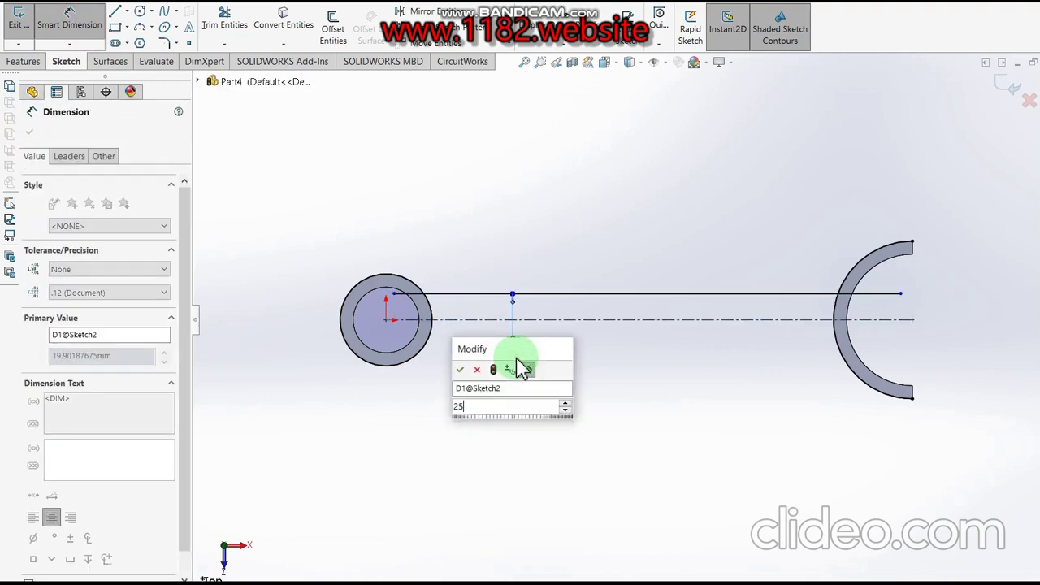
pyautogui.press('Return')
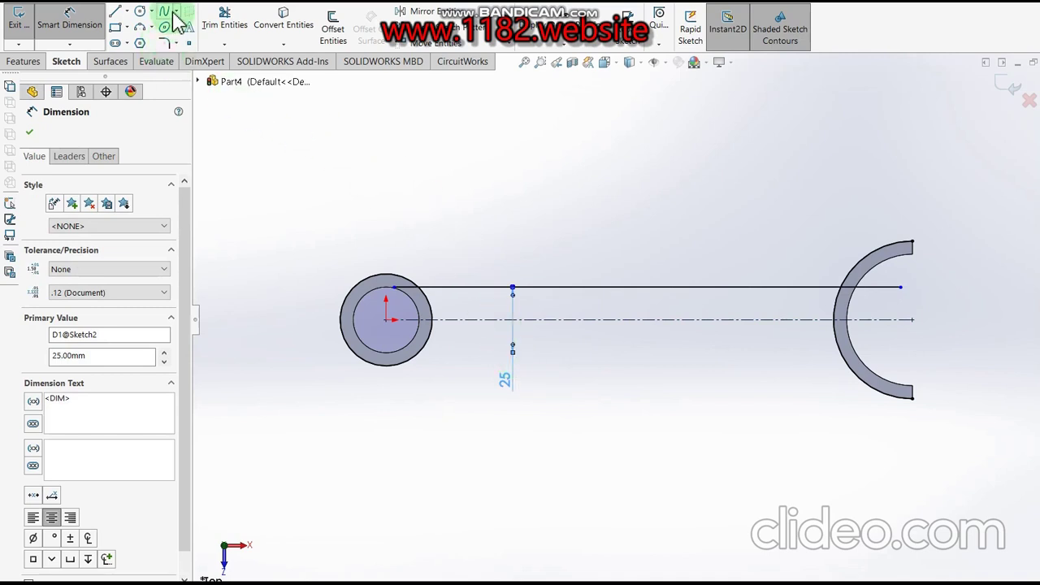
# Trim the small-end ring's converted arc between the shank line and the centerline, and fillet the ring-to-line corner with a 22 mm radius
pyautogui.click(221, 24)
pyautogui.moveTo(445, 305); pyautogui.dragTo(436, 324)
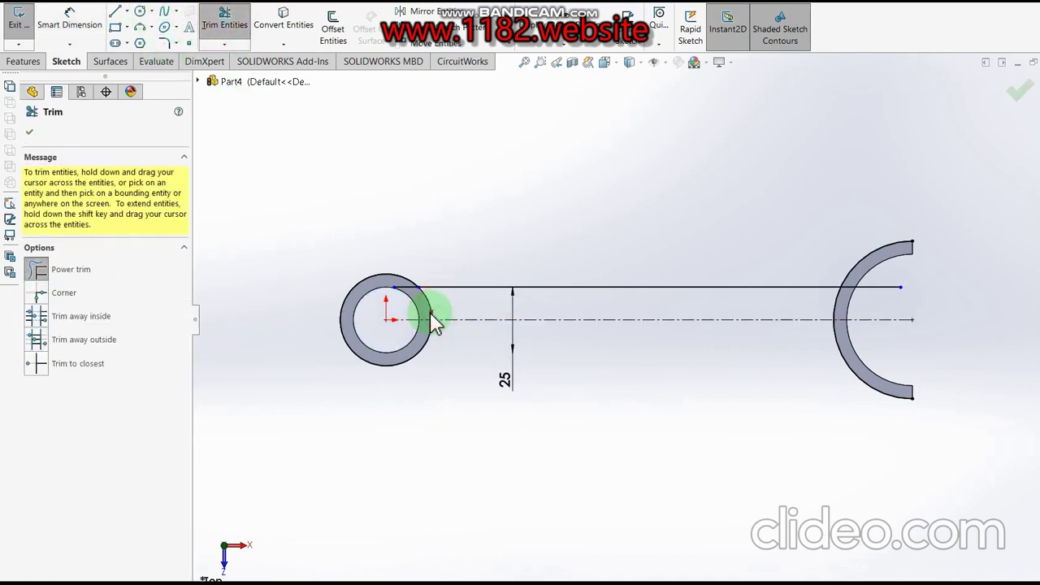
pyautogui.click(165, 43)
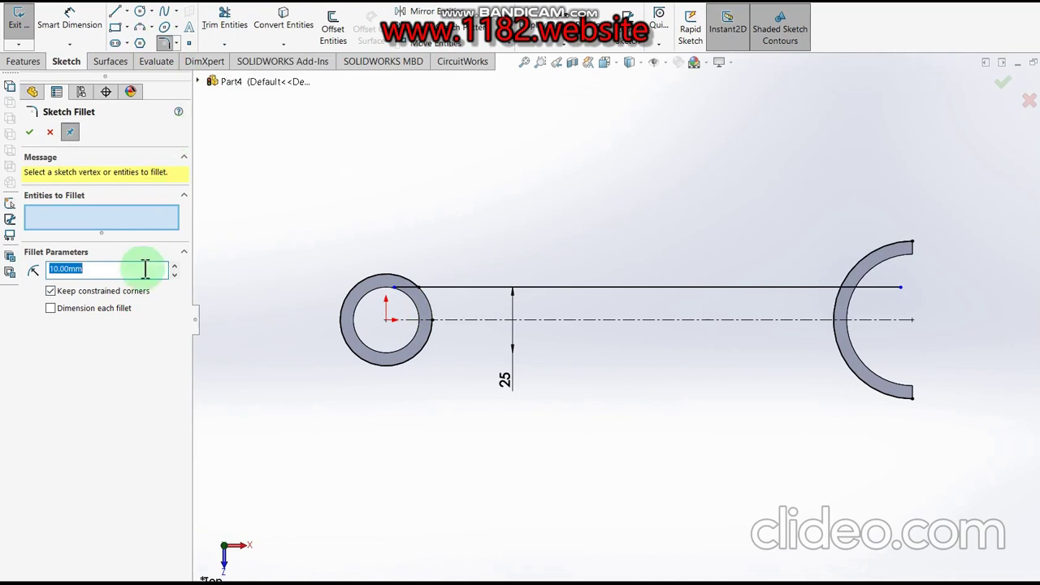
pyautogui.press('Return')
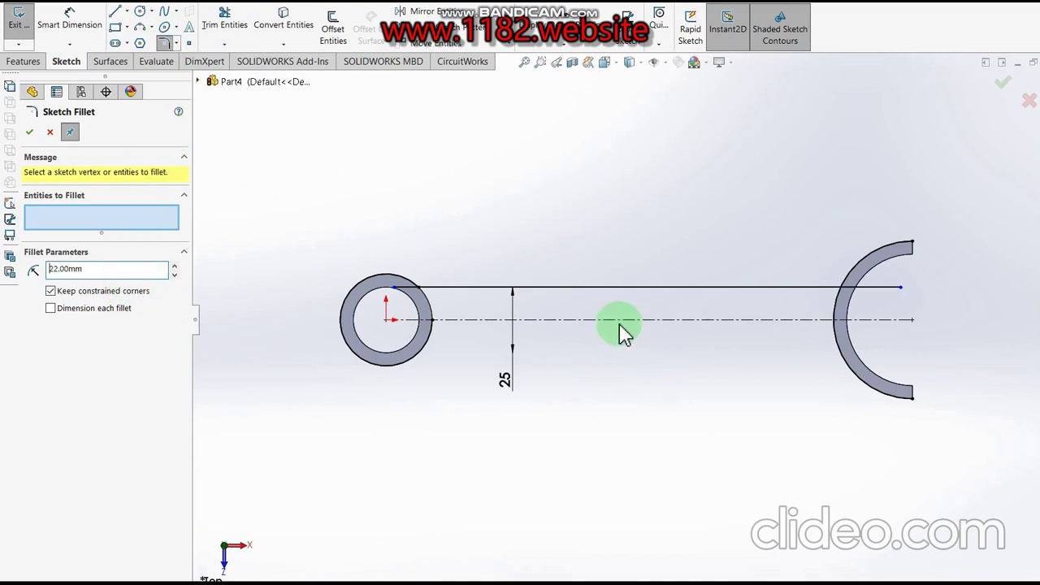
pyautogui.click(430, 286)
pyautogui.click(404, 278)
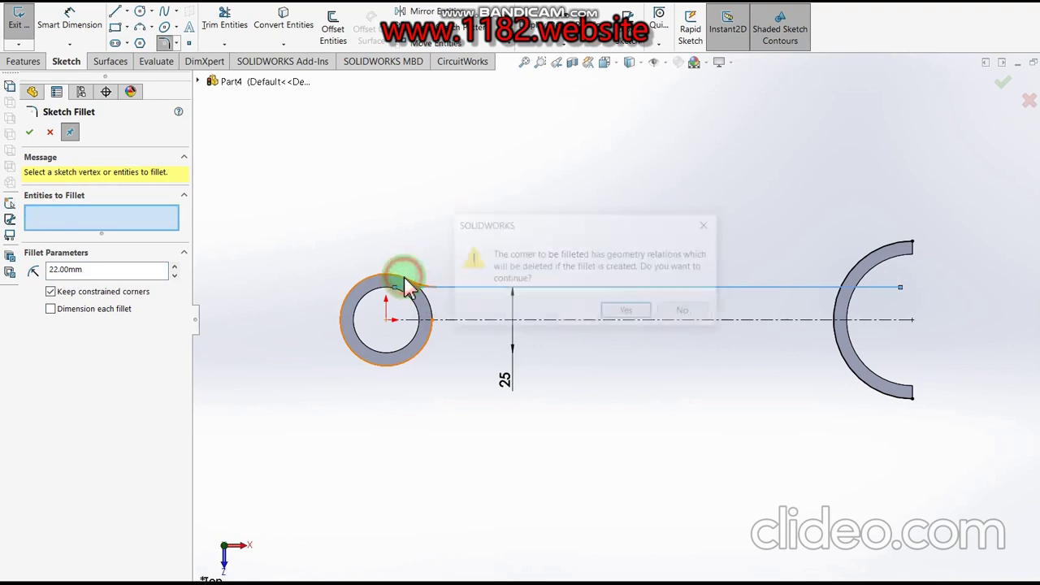
pyautogui.click(628, 313)
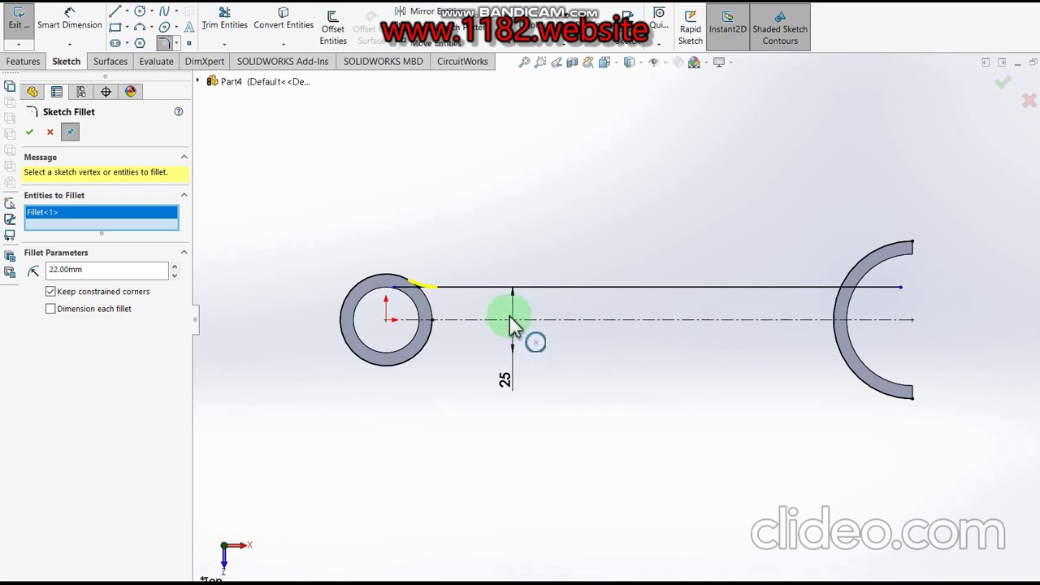
pyautogui.click(30, 132)
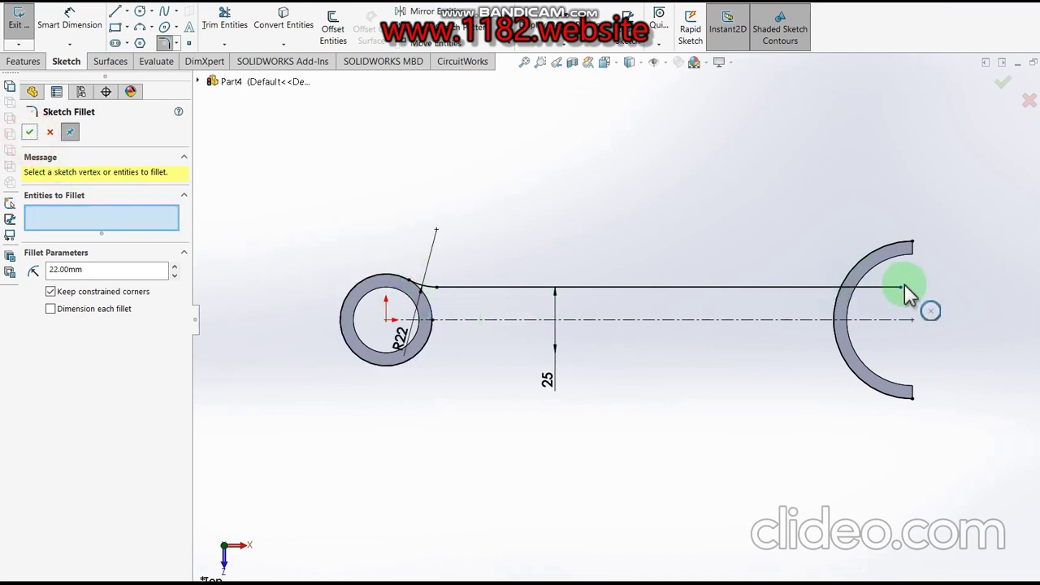
# Draw a stepped line chain from the half-ring's upper outer corner: about 21 mm up, 9 mm left, 9 mm down and 10 mm left
pyautogui.scroll(-1, 898, 294)
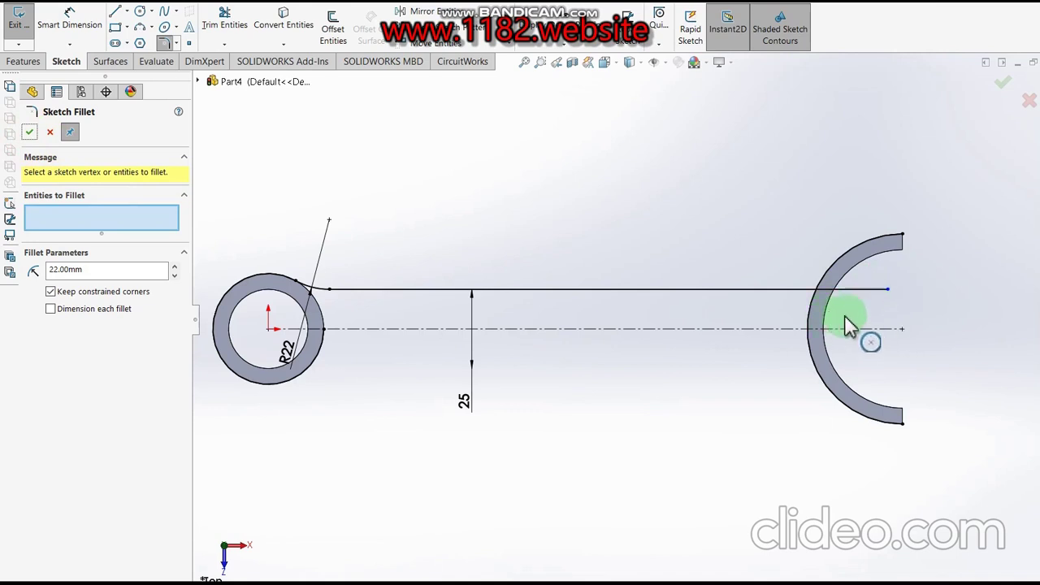
pyautogui.click(117, 14)
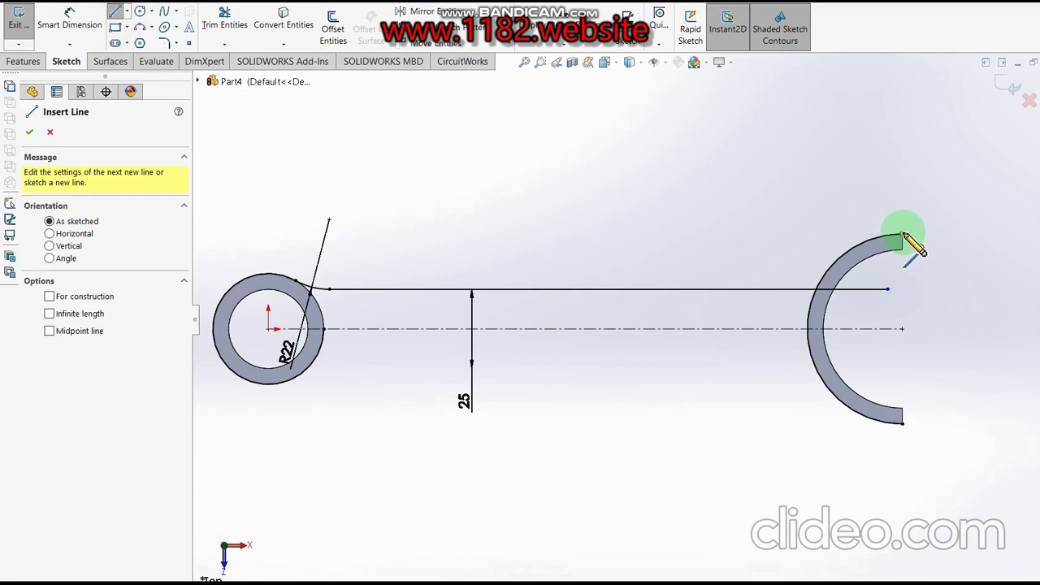
pyautogui.click(902, 236)
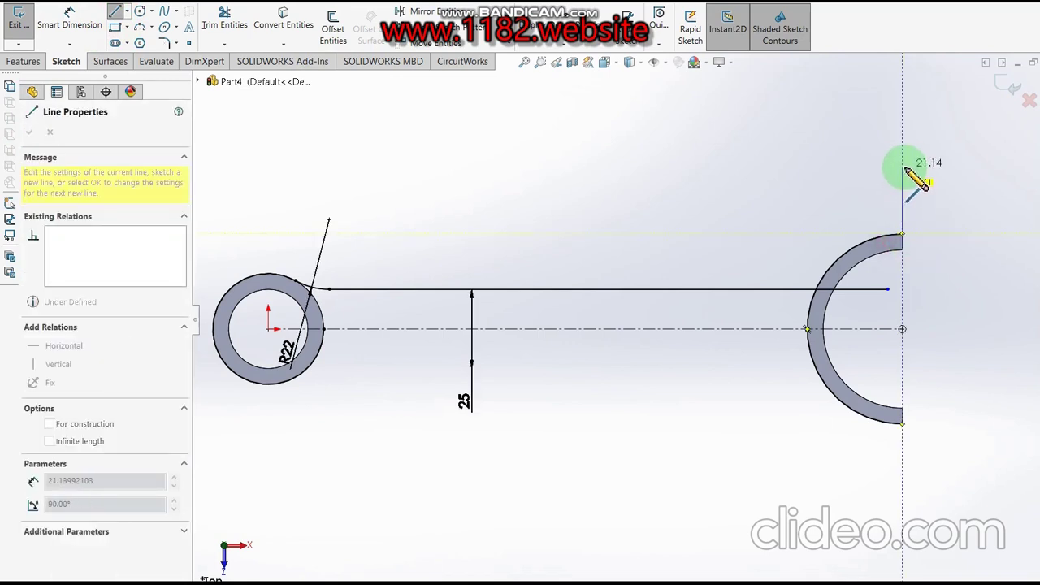
pyautogui.click(903, 167)
pyautogui.click(874, 167)
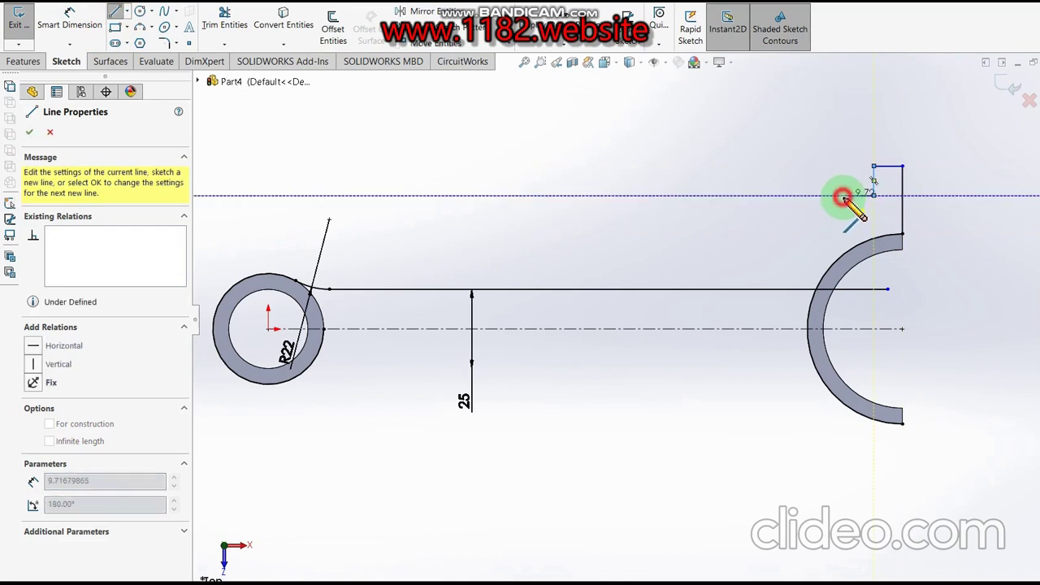
pyautogui.click(844, 196)
pyautogui.press('Escape')
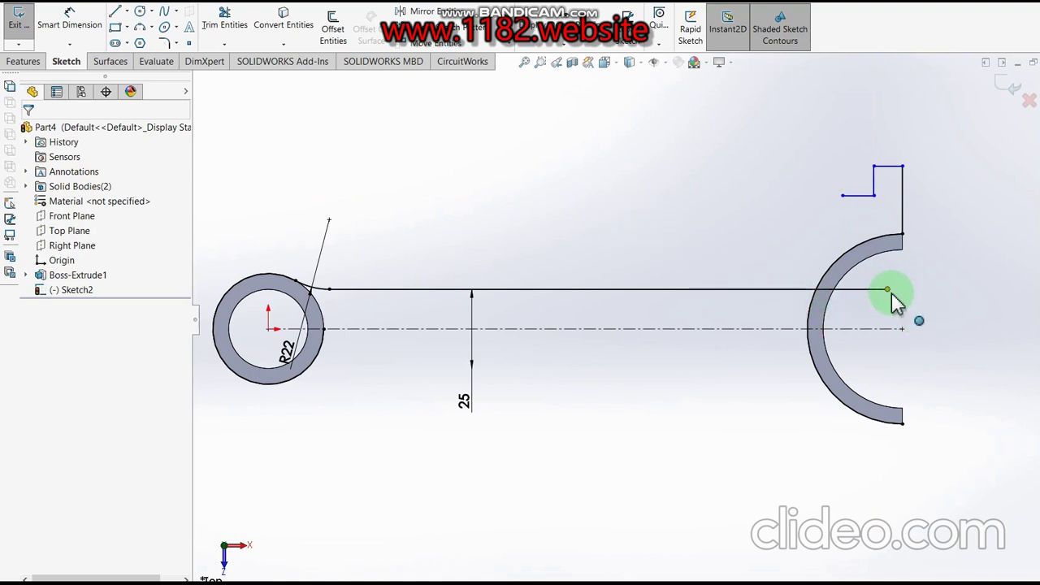
# Shorten the horizontal shank line so it ends outside the big-end half-ring, about 161 mm from the origin along X
pyautogui.moveTo(891, 295); pyautogui.dragTo(785, 298)
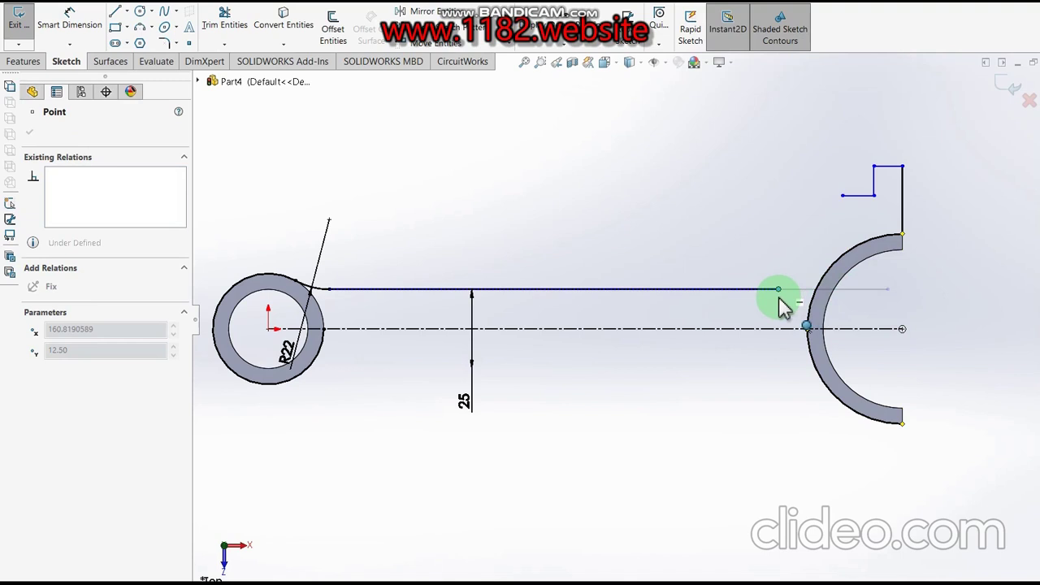
pyautogui.moveTo(782, 304); pyautogui.dragTo(781, 305)
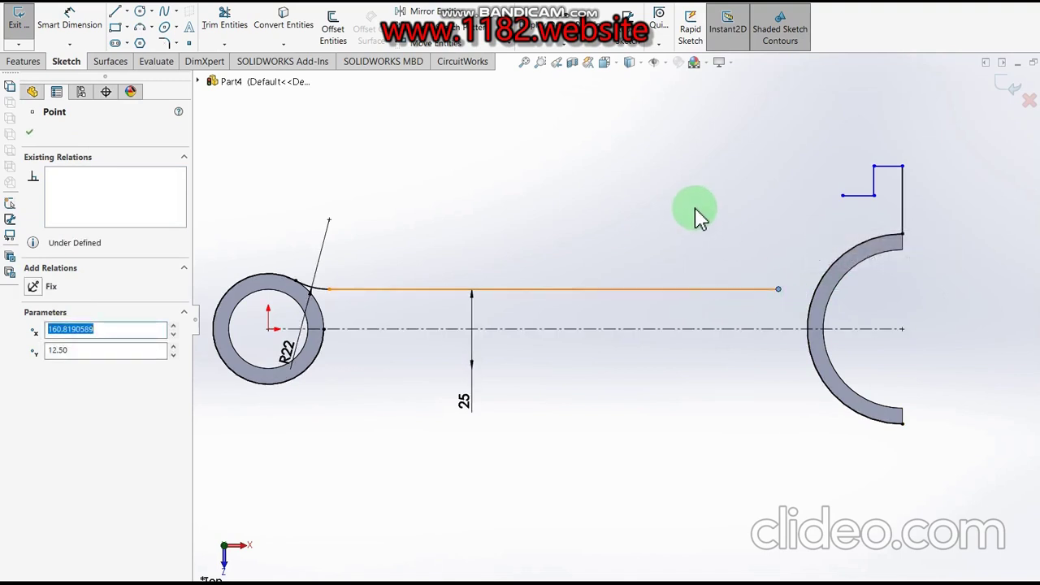
pyautogui.click(695, 213)
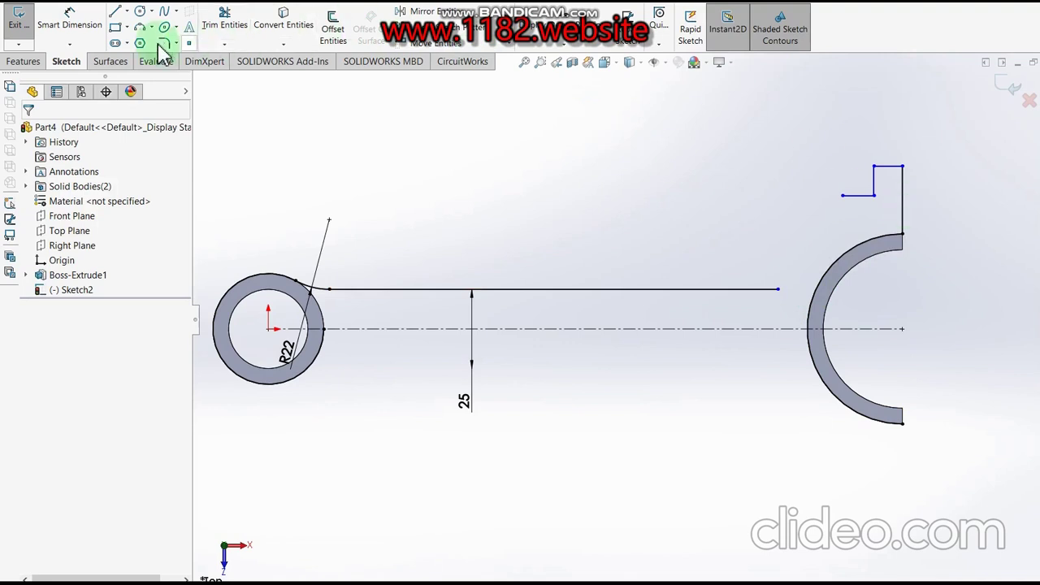
# Dimension the stepped profile's top edge symmetrically about the centerline with a full width of 90 mm
pyautogui.click(69, 22)
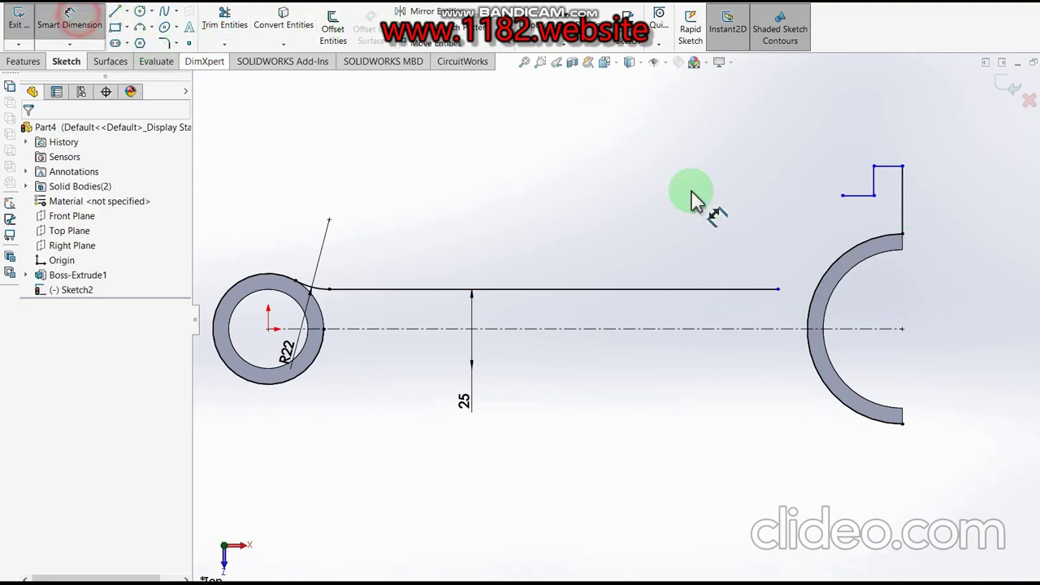
pyautogui.click(891, 169)
pyautogui.click(888, 330)
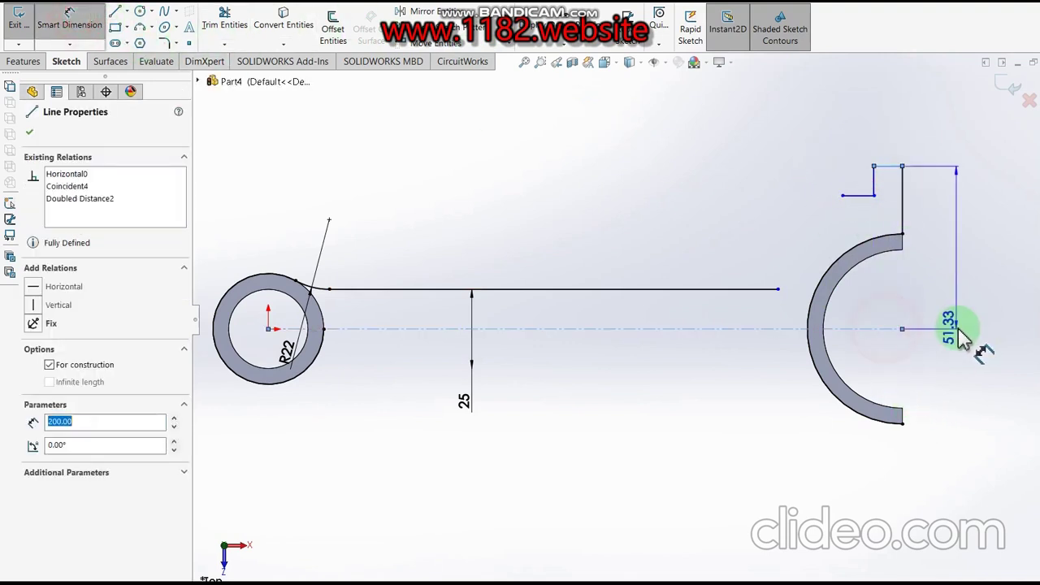
pyautogui.click(965, 364)
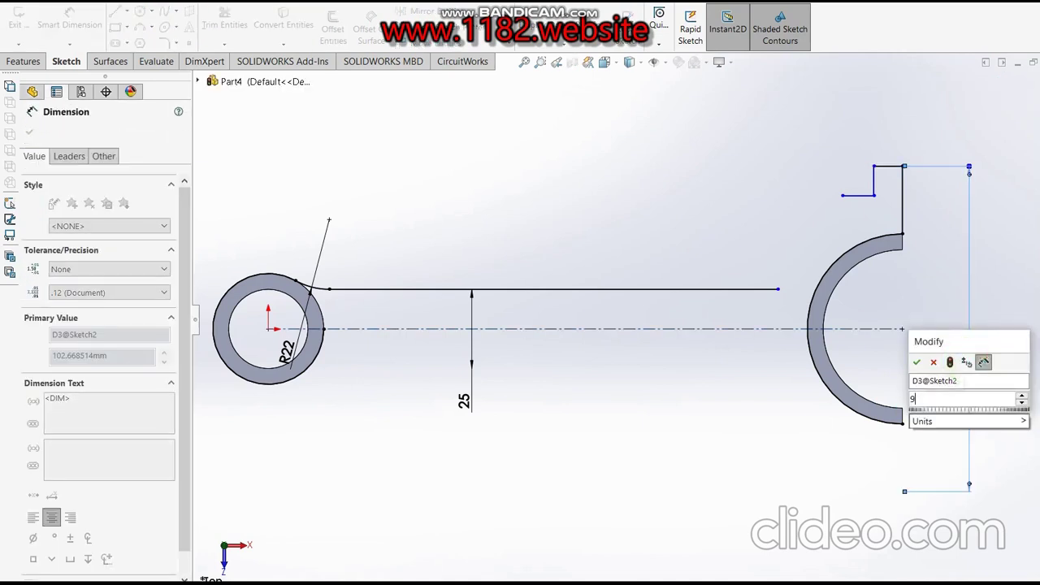
pyautogui.write('90')
pyautogui.click(963, 360)
# Add a second symmetric dimension between the stepped profile's top edge and the centerline as a driven dimension
pyautogui.click(863, 183)
pyautogui.click(888, 187)
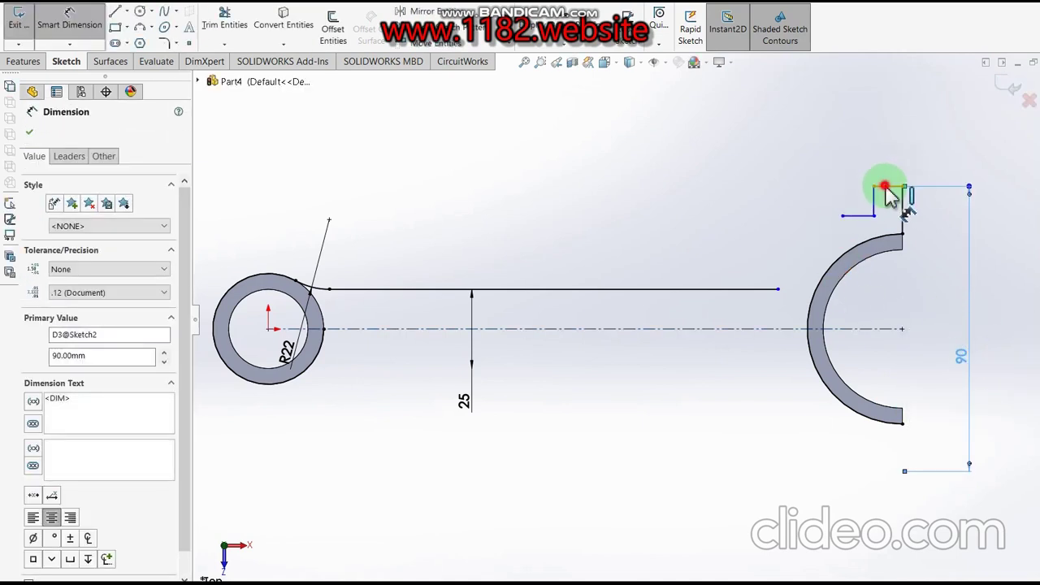
pyautogui.click(889, 157)
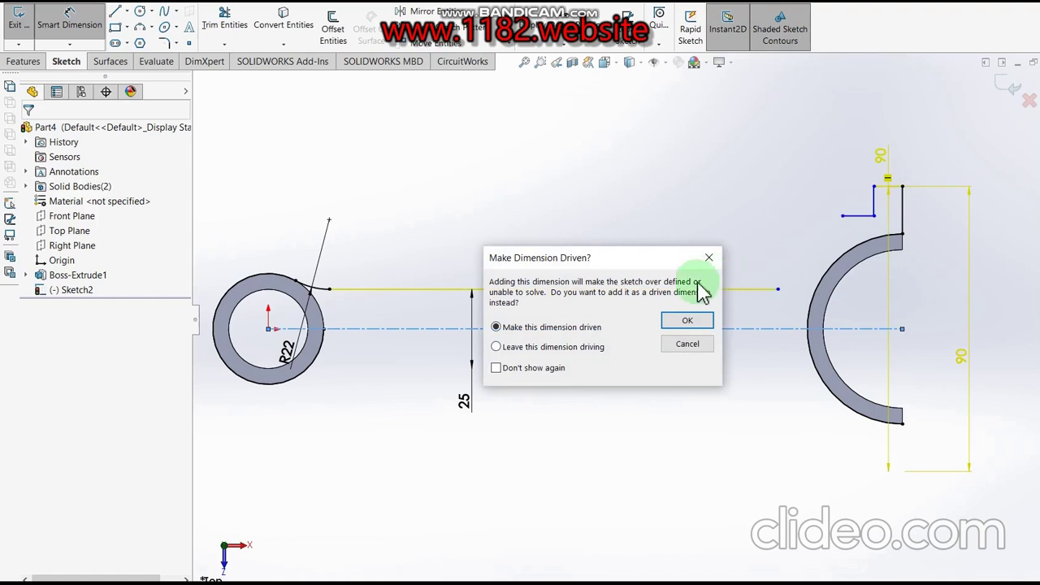
pyautogui.click(688, 320)
# Dimension the stepped profile's top edge and its outer vertical edge to 15 mm each
pyautogui.moveTo(913, 157); pyautogui.dragTo(873, 186)
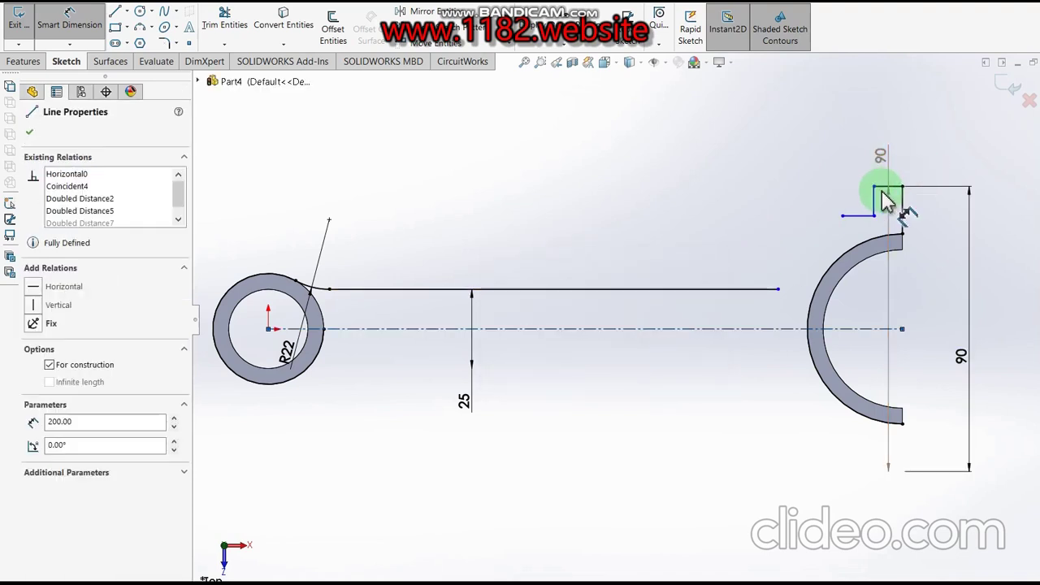
pyautogui.click(883, 122)
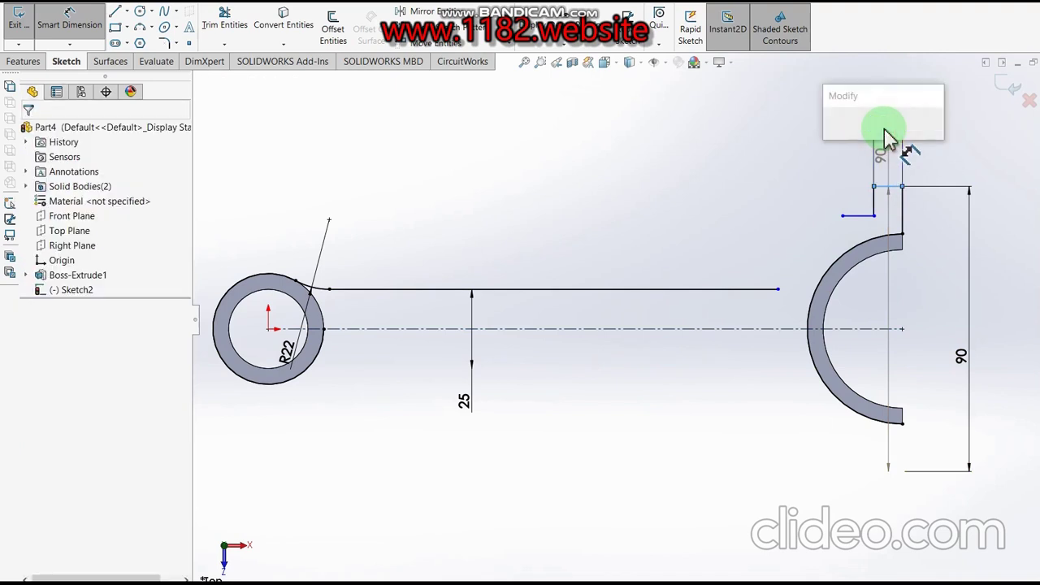
pyautogui.write('15')
pyautogui.press('Return')
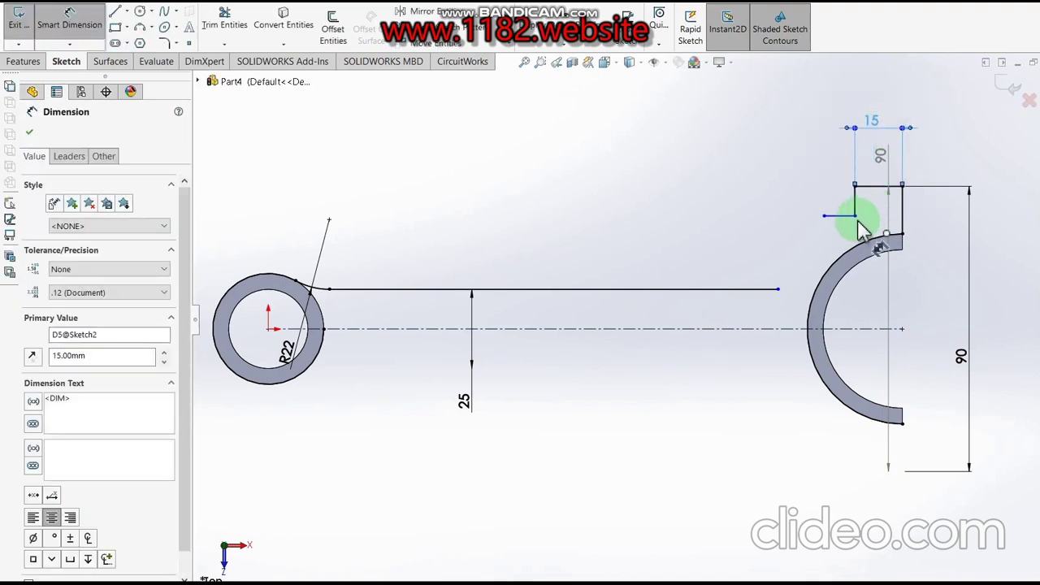
pyautogui.click(853, 203)
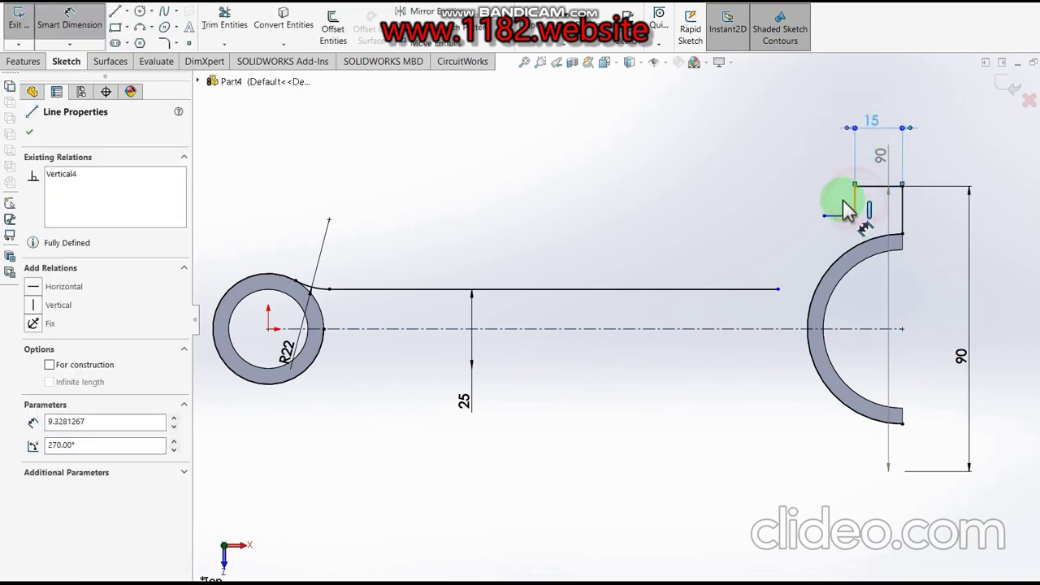
pyautogui.click(843, 204)
pyautogui.write('15')
pyautogui.press('Return')
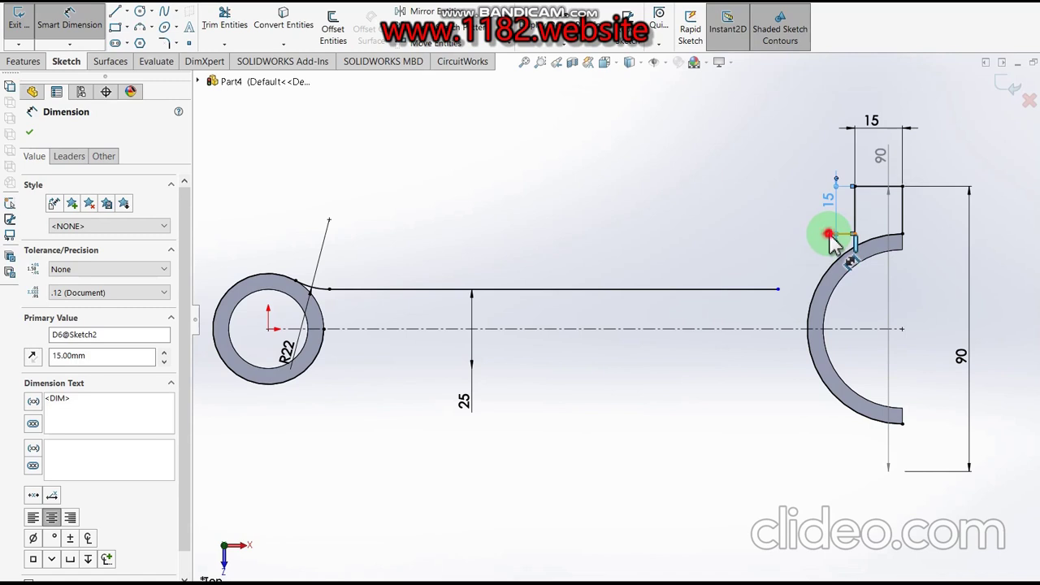
# Set the length of the short lower horizontal line of the stepped profile to 7 mm
pyautogui.click(832, 238)
pyautogui.click(841, 283)
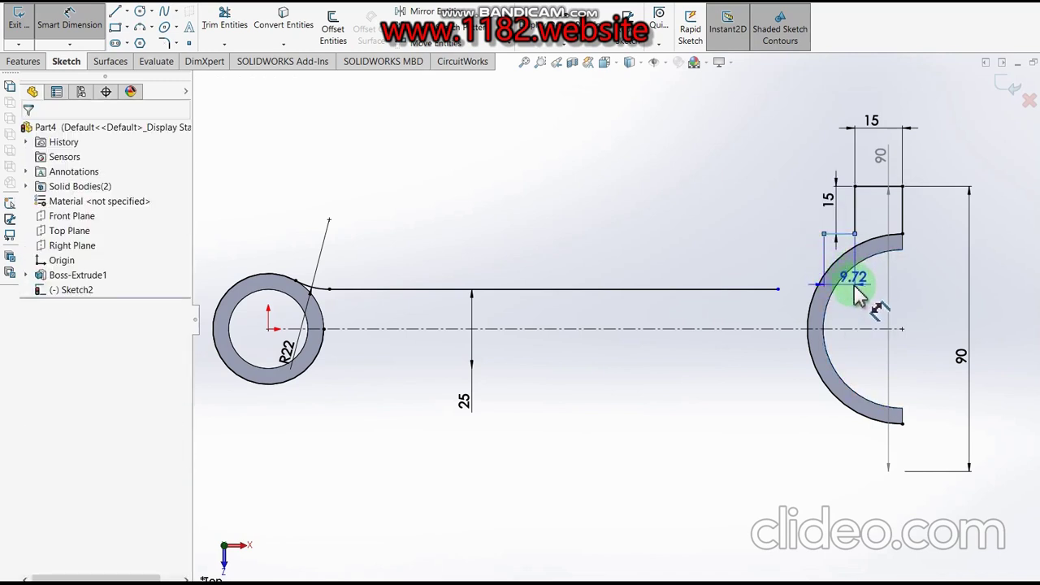
pyautogui.click(859, 286)
pyautogui.write('7')
pyautogui.press('Return')
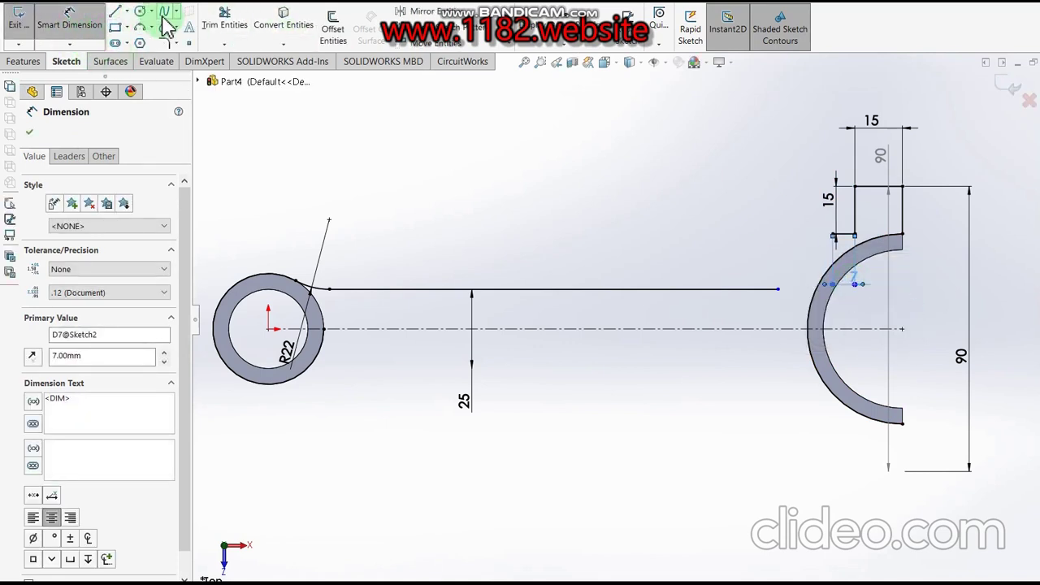
# Draw a three-point arc of about 31 mm radius from the shank line's end to the free end of the 7 mm line
pyautogui.click(151, 27)
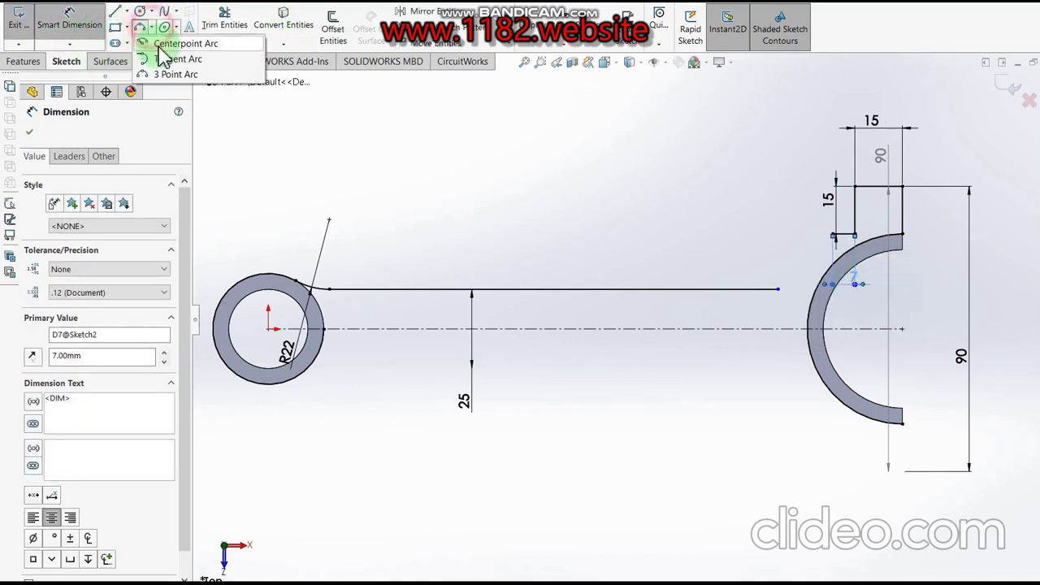
pyautogui.click(167, 57)
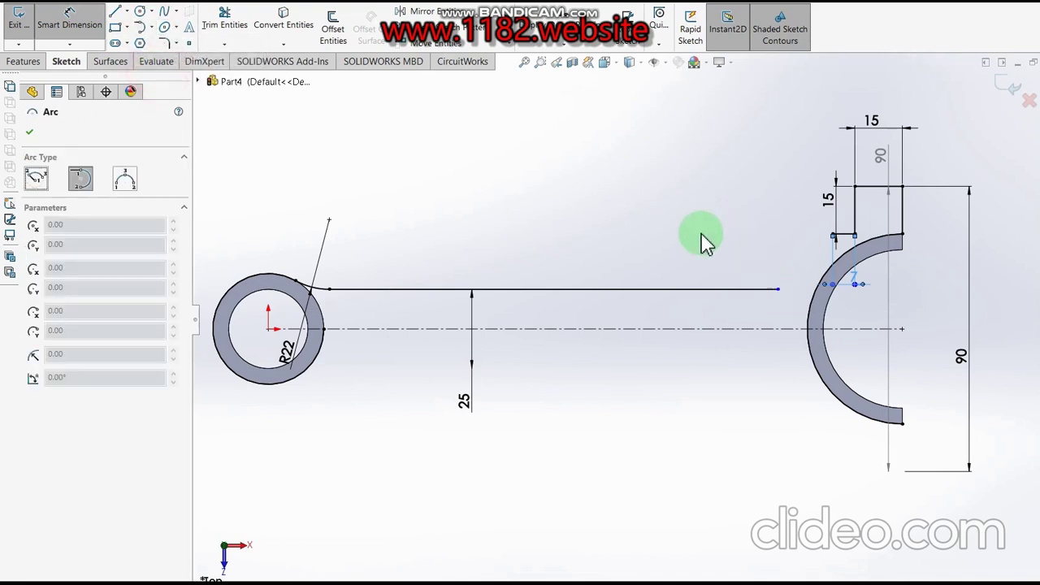
pyautogui.click(151, 29)
pyautogui.click(165, 73)
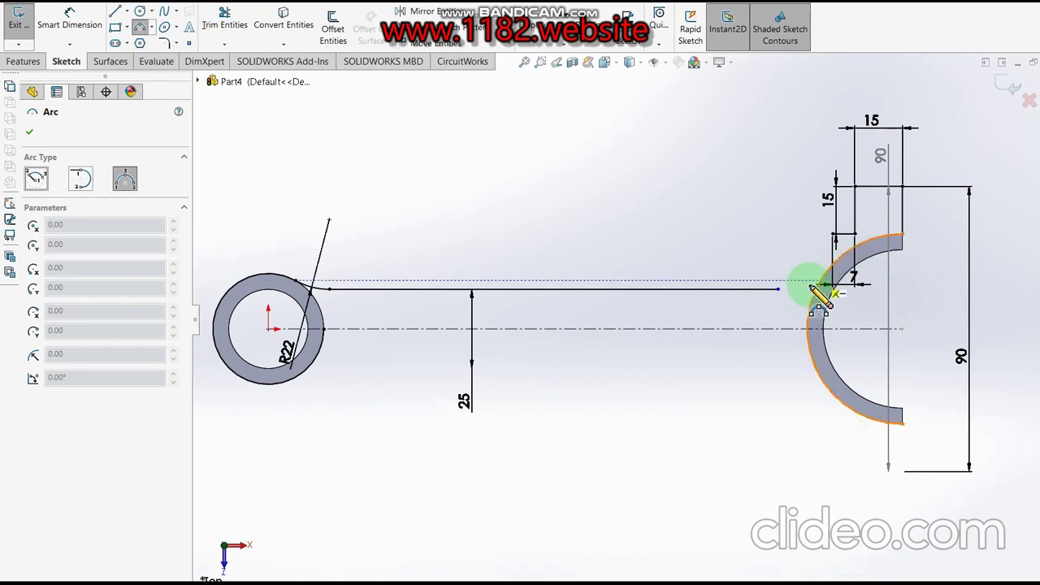
pyautogui.click(778, 288)
pyautogui.click(833, 234)
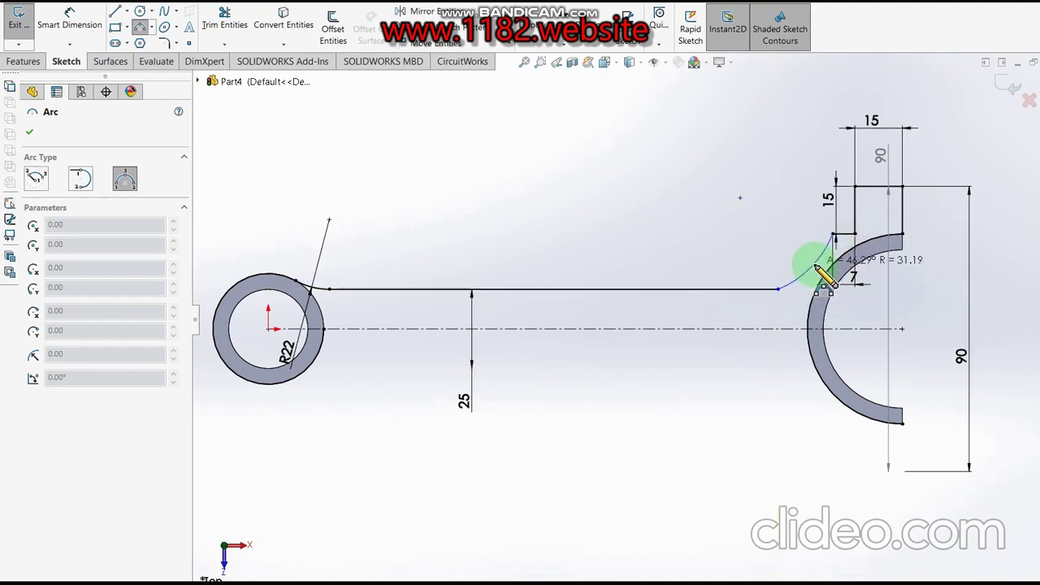
pyautogui.click(813, 265)
pyautogui.press('Escape')
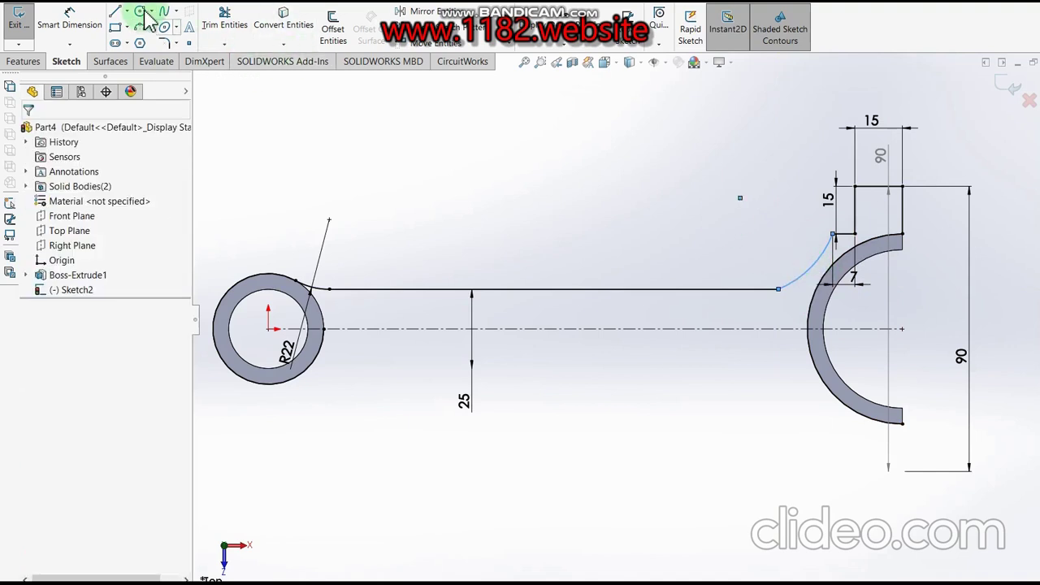
# Set the radius of the arc joining the shank line to the stepped profile to 30 mm
pyautogui.click(70, 24)
pyautogui.click(822, 252)
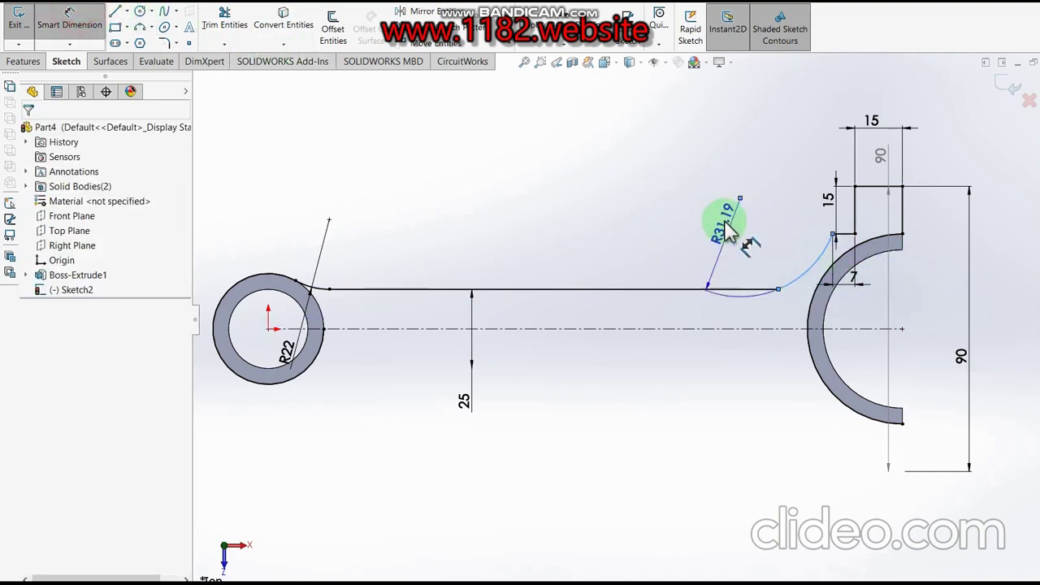
pyautogui.click(800, 266)
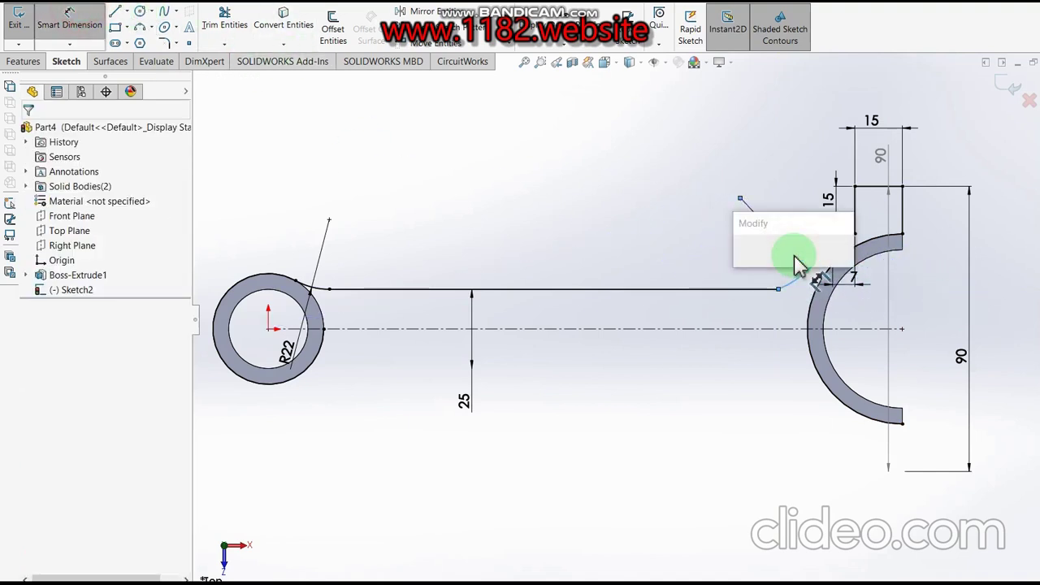
pyautogui.write('30')
pyautogui.press('Return')
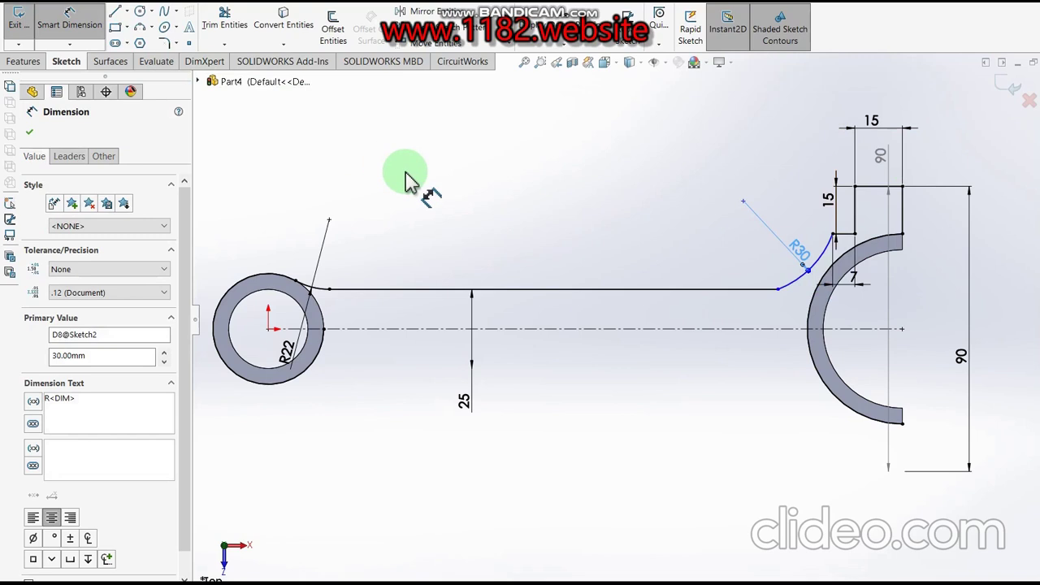
pyautogui.press('Escape')
pyautogui.press('Escape')
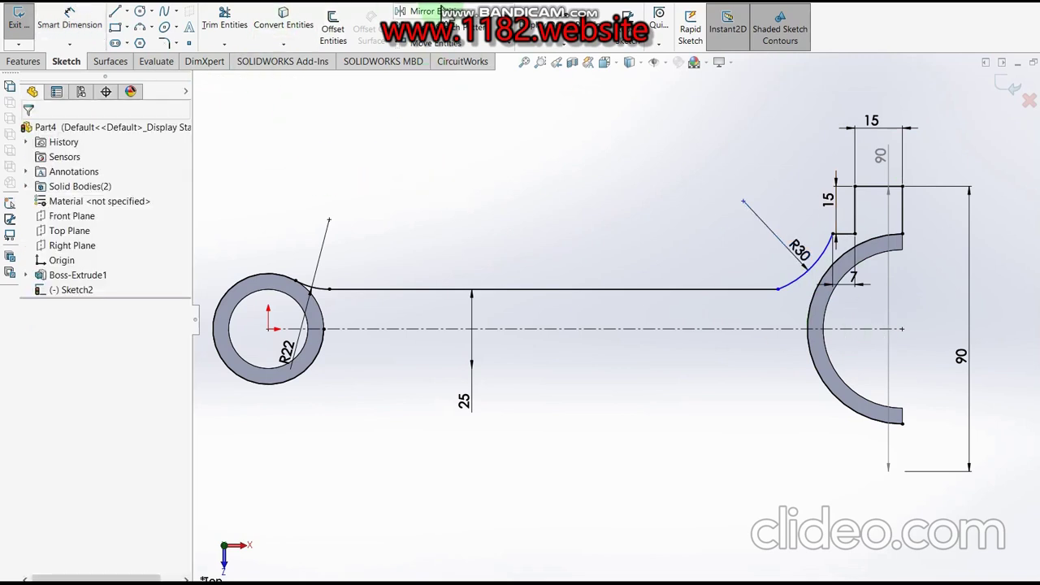
# Mirror the upper shank and lug profile, including the small-end arc, about the horizontal centerline with Copy enabled
pyautogui.click(449, 18)
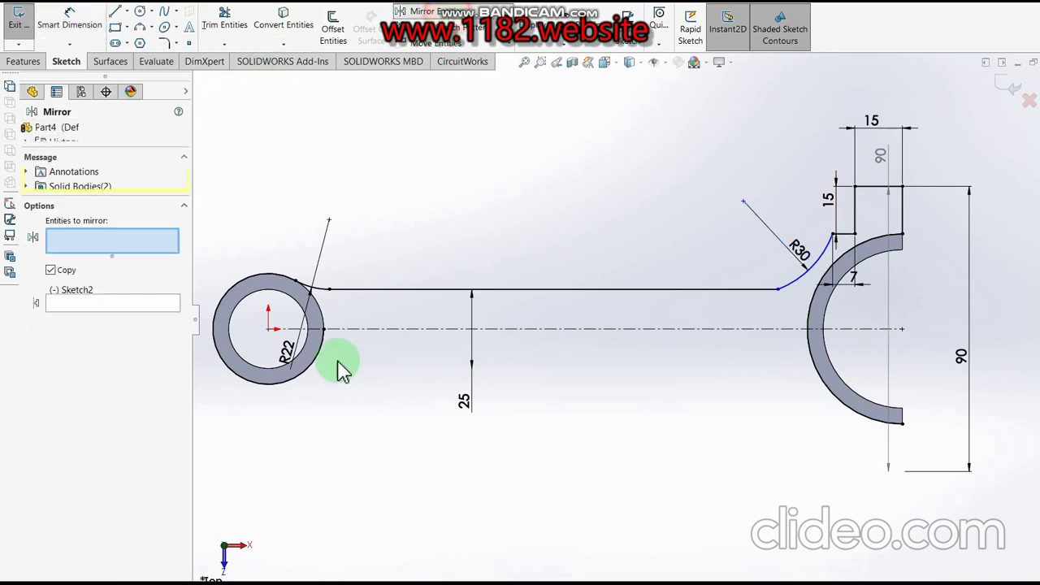
pyautogui.click(319, 281)
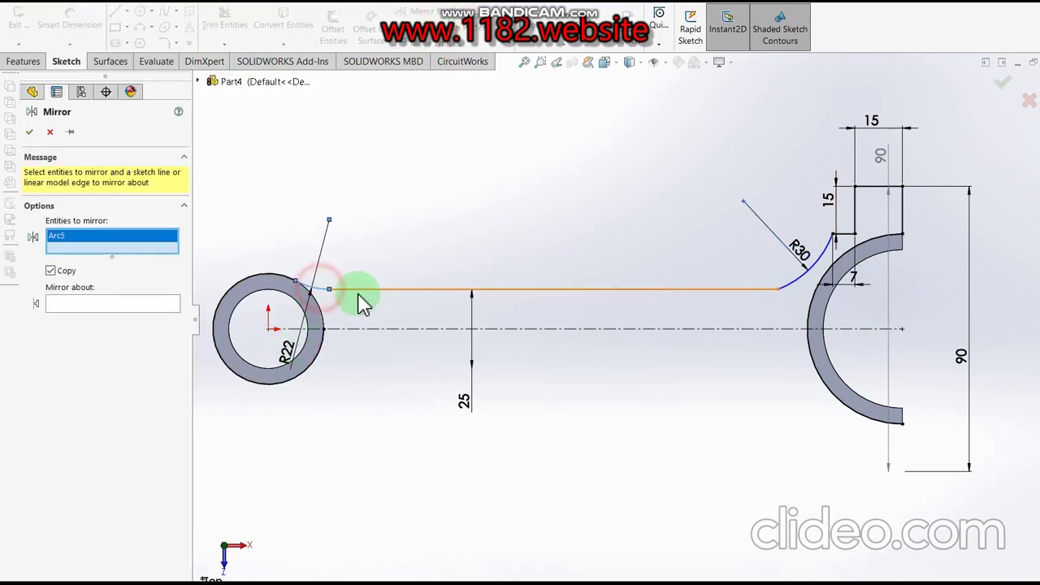
pyautogui.click(271, 285)
pyautogui.click(414, 290)
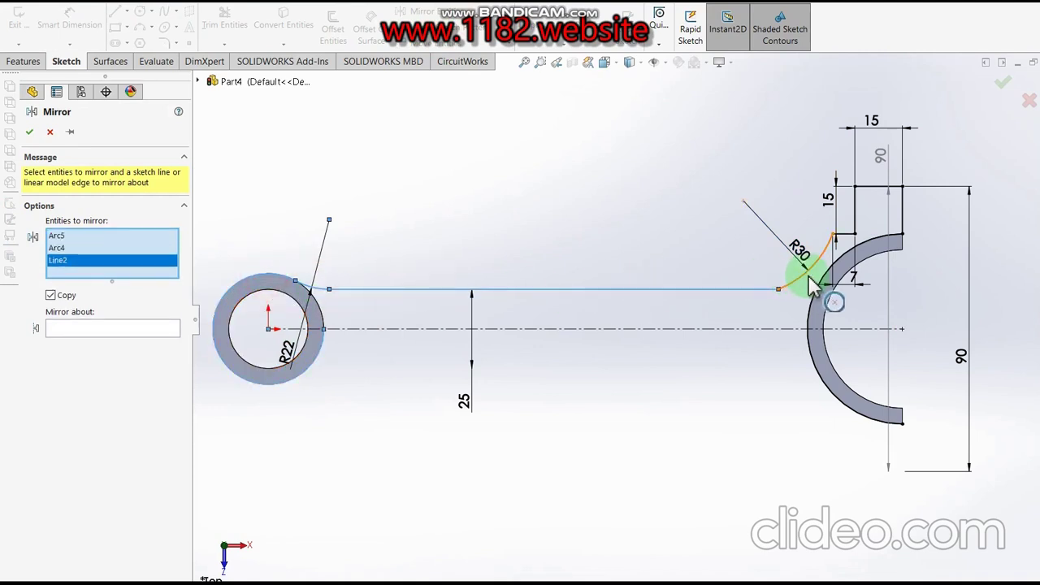
pyautogui.click(852, 234)
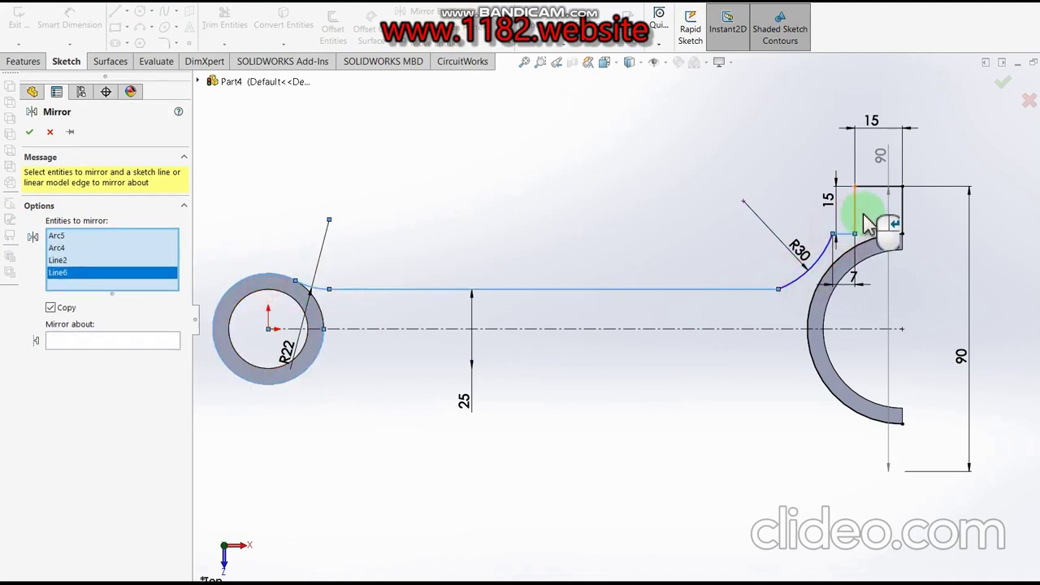
pyautogui.click(818, 262)
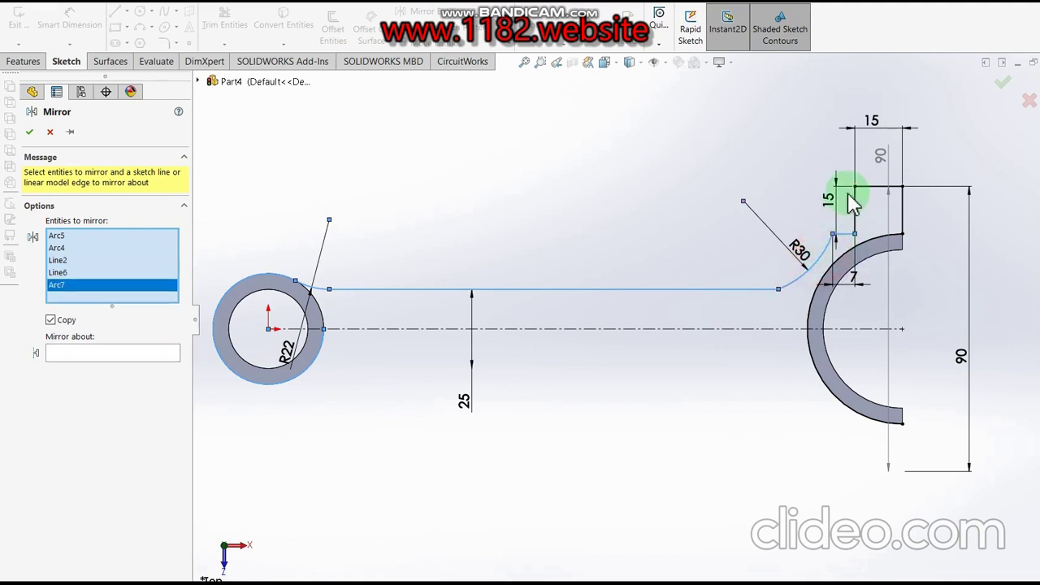
pyautogui.click(854, 208)
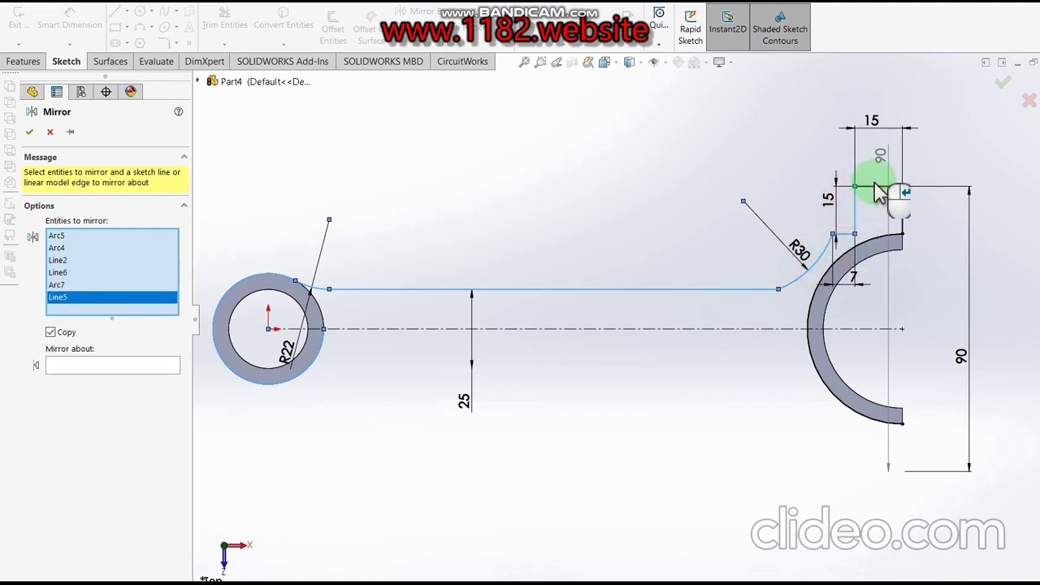
pyautogui.click(876, 192)
pyautogui.click(902, 213)
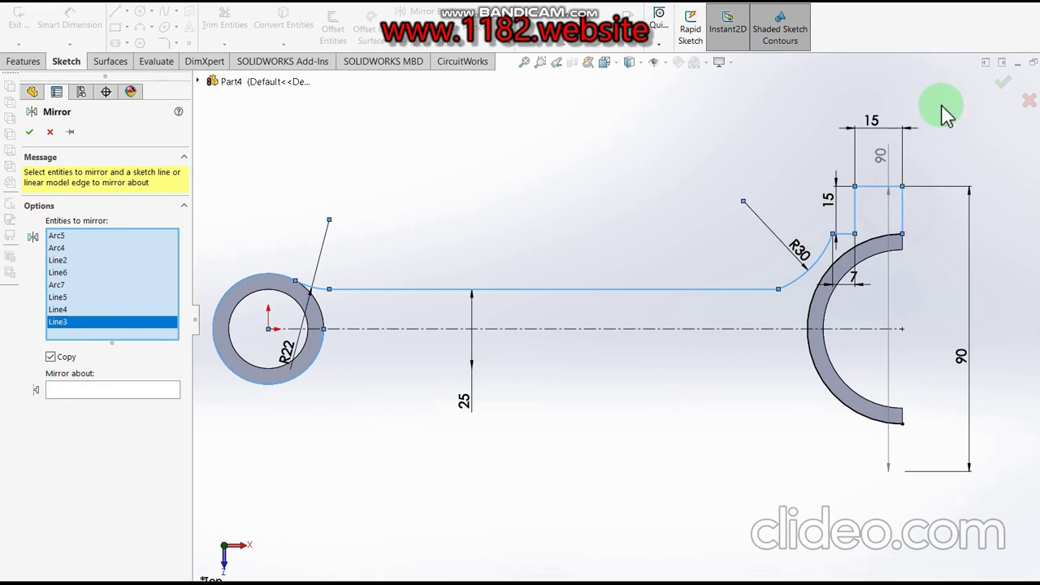
pyautogui.click(96, 390)
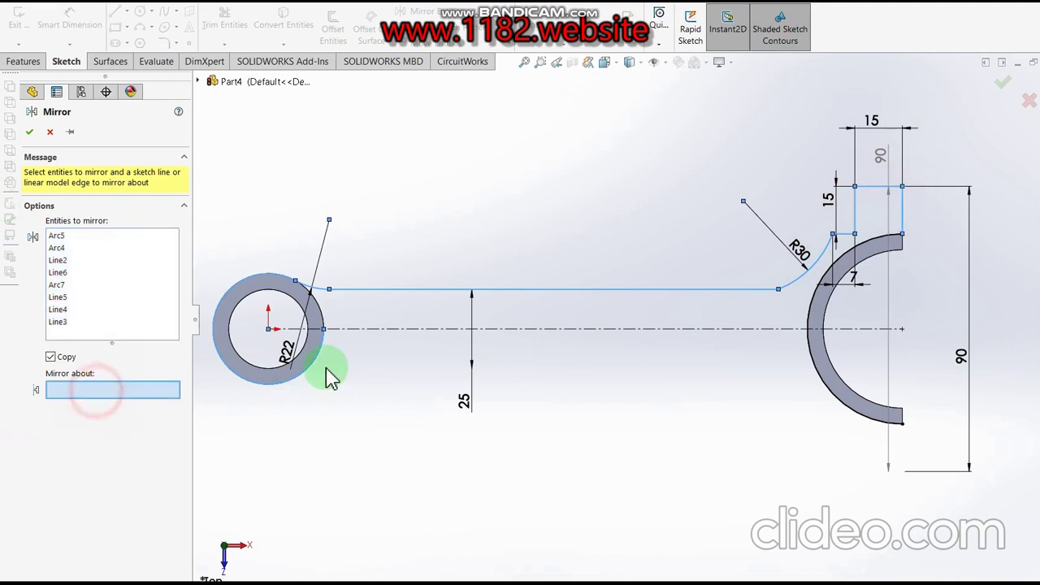
pyautogui.click(584, 330)
pyautogui.click(31, 131)
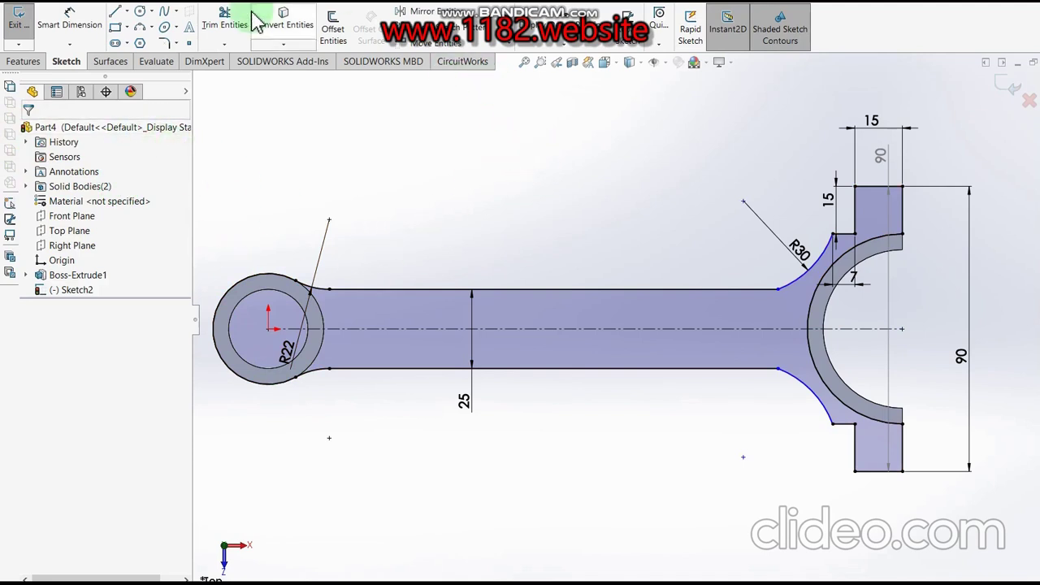
# Convert the small-end ring's outer edge into the sketch and trim away its arc on the side facing away from the shank
pyautogui.click(231, 33)
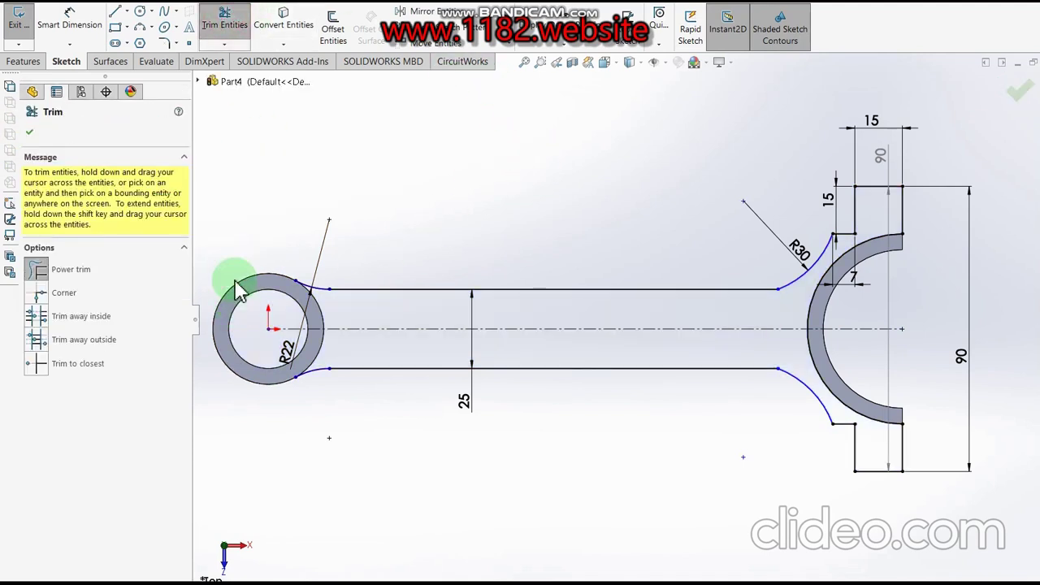
pyautogui.click(283, 25)
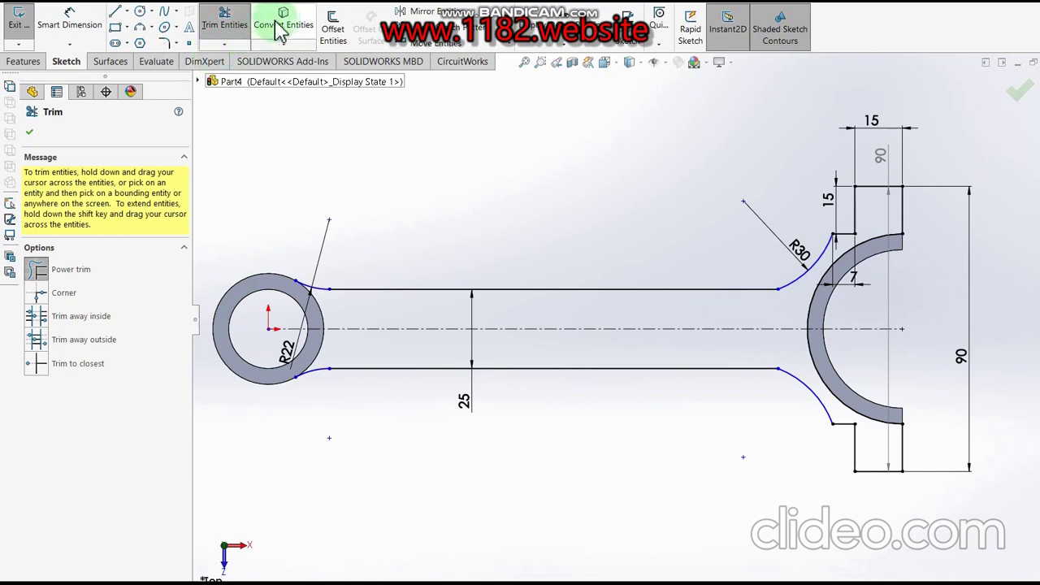
pyautogui.click(325, 321)
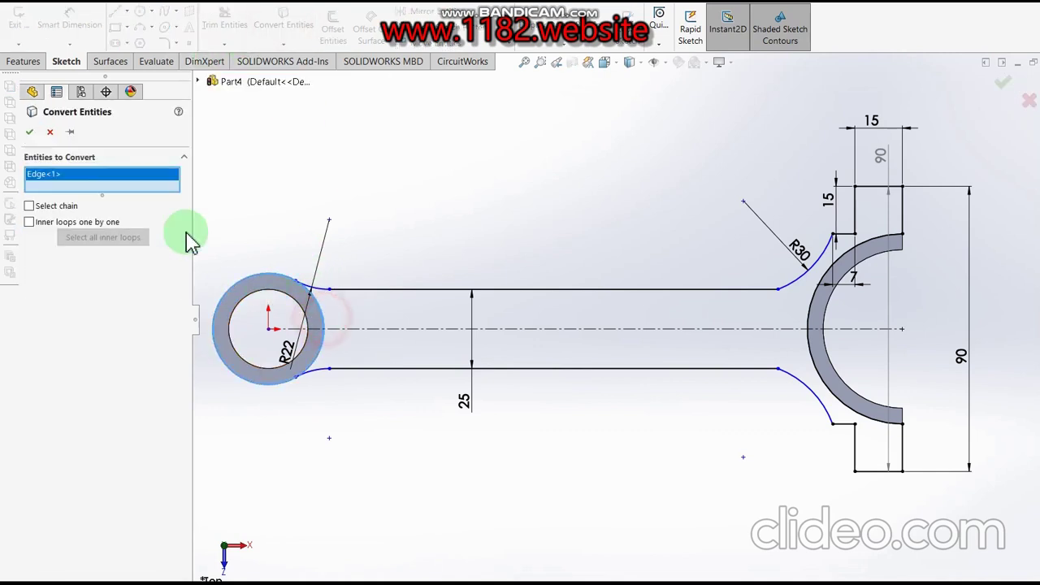
pyautogui.click(29, 133)
pyautogui.click(225, 22)
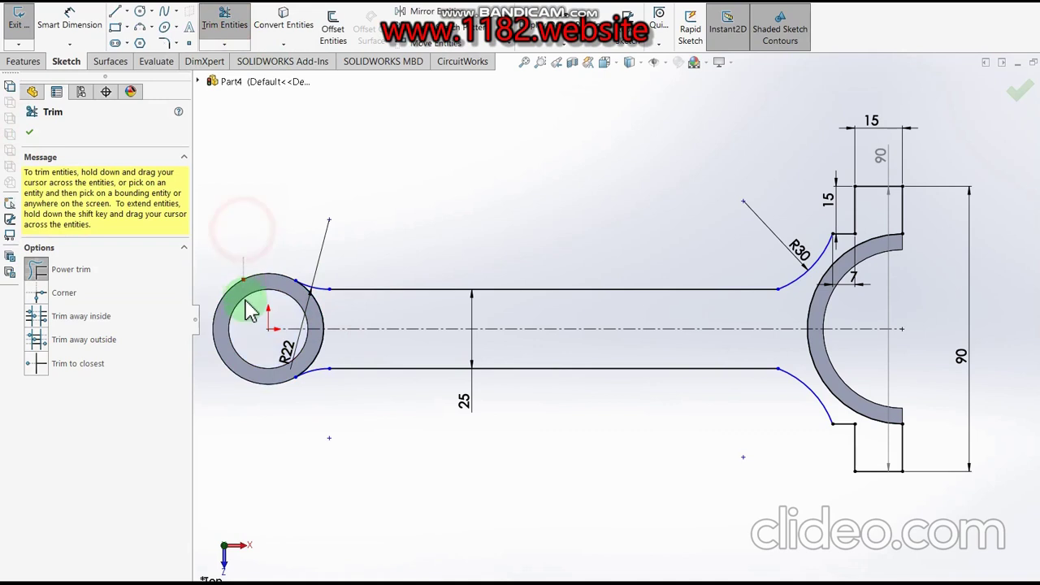
pyautogui.moveTo(250, 299); pyautogui.dragTo(248, 308)
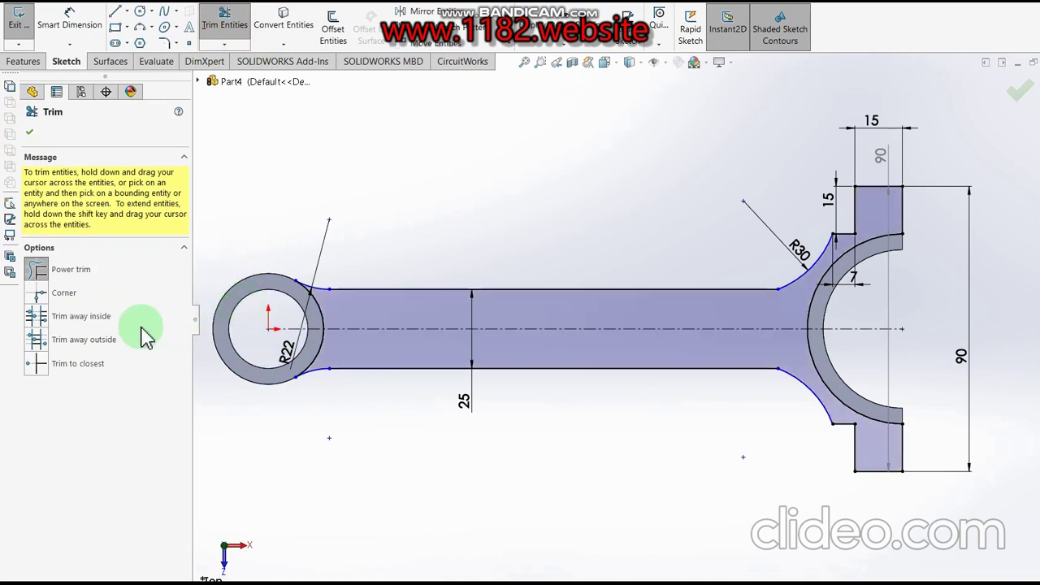
pyautogui.click(1012, 92)
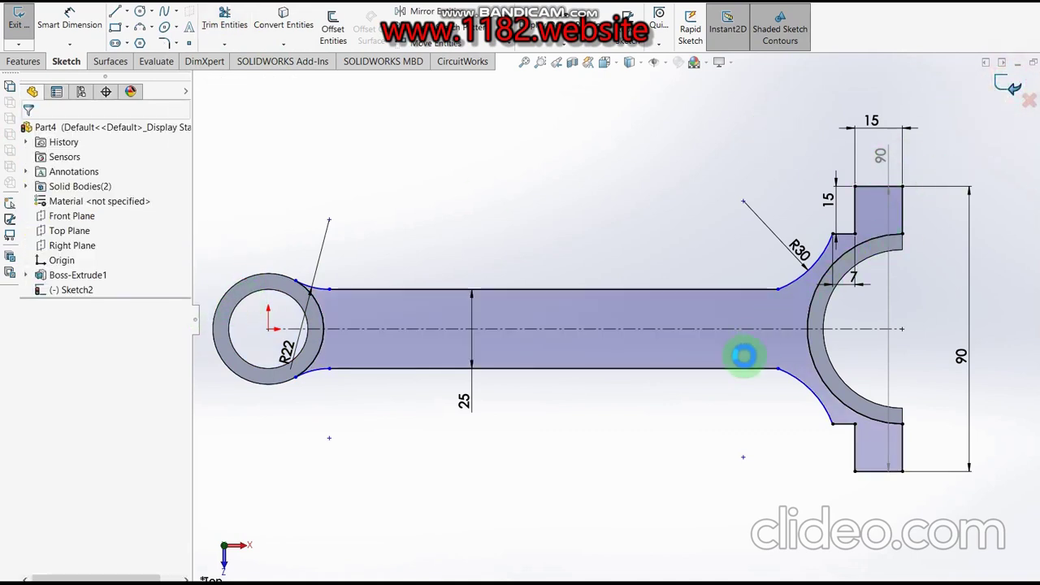
# Circle the 12 mm shank thickness on the reference drawing and extrude the shank and lug profile 12 mm with the Mid Plane option
pyautogui.press('e')
pyautogui.hotkey('alt', 'Tab')
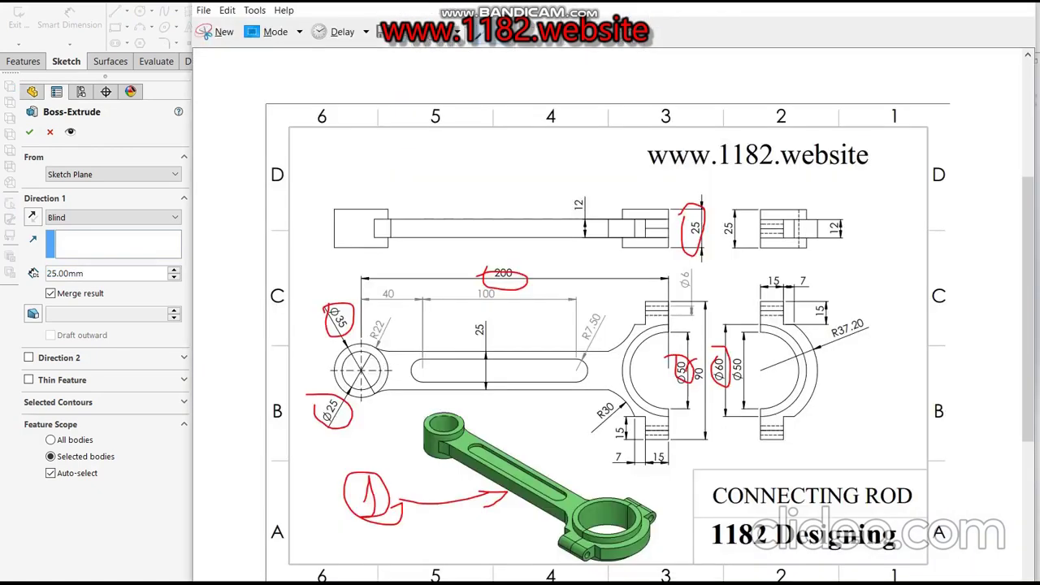
pyautogui.moveTo(563, 189)
pyautogui.mouseDown()
pyautogui.moveTo(575, 230)
pyautogui.moveTo(599, 196)
pyautogui.mouseUp()
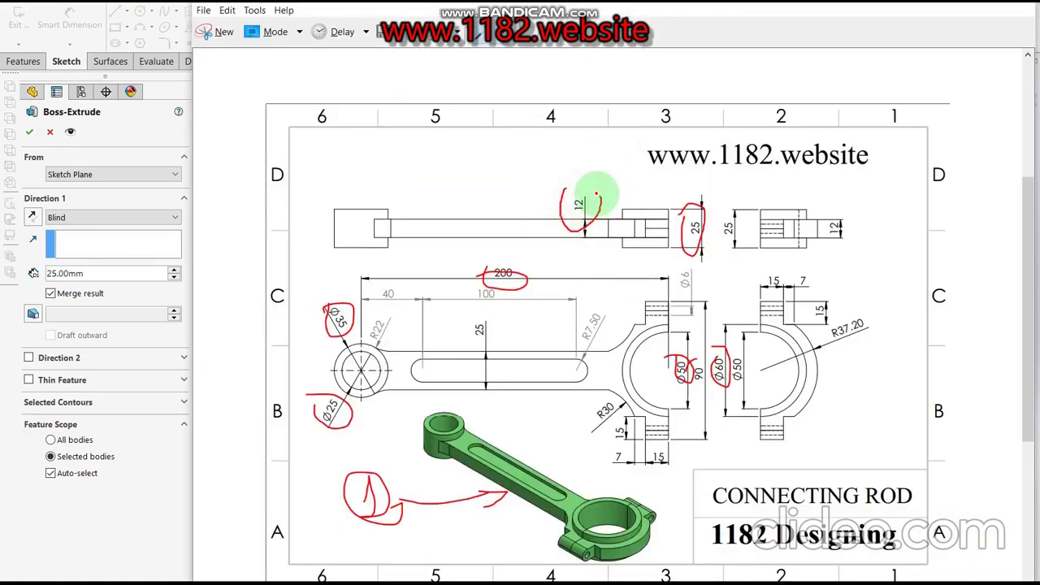
pyautogui.click(156, 517)
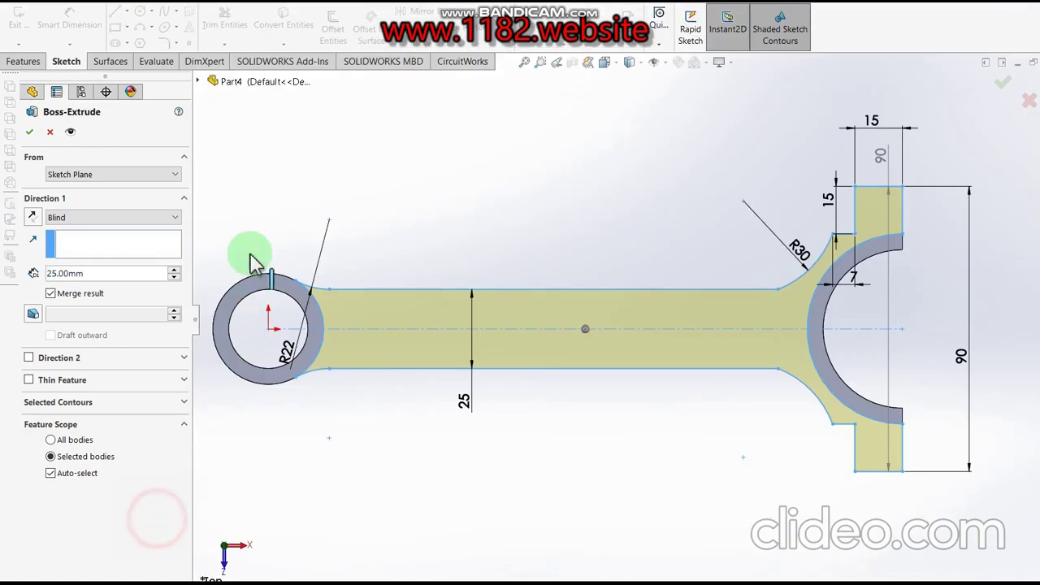
pyautogui.click(529, 512)
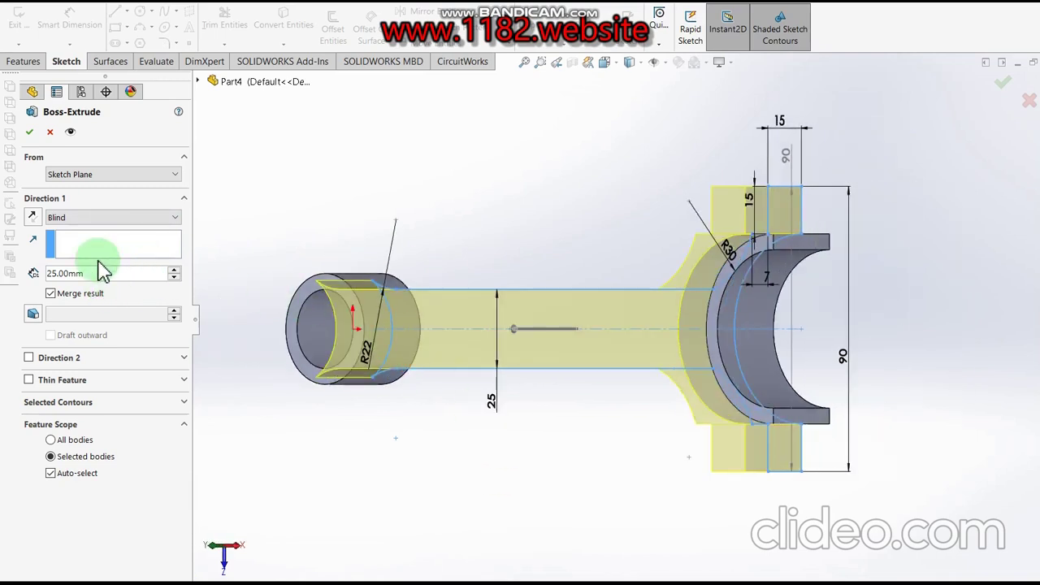
pyautogui.click(120, 217)
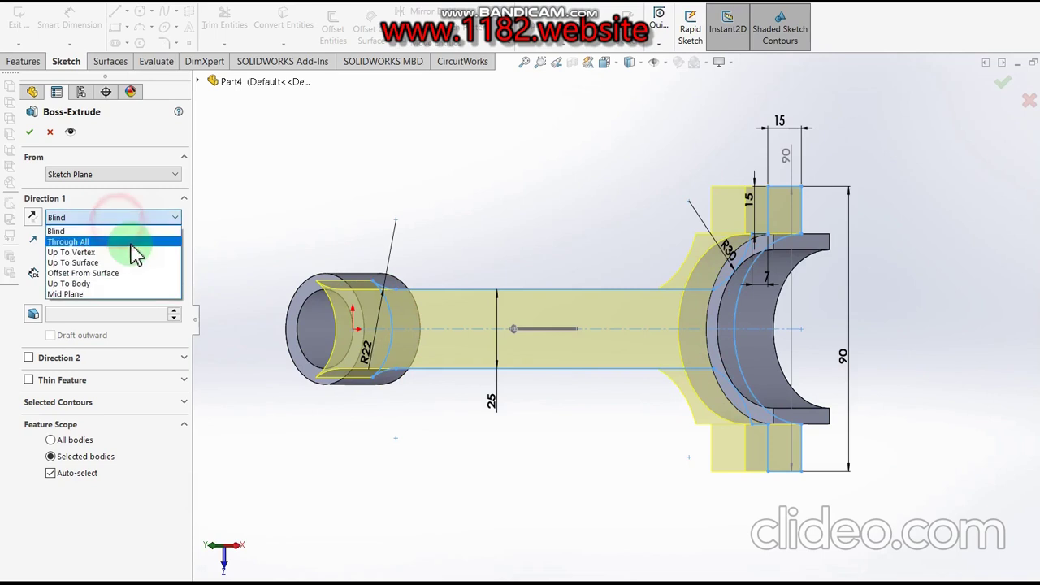
pyautogui.click(77, 295)
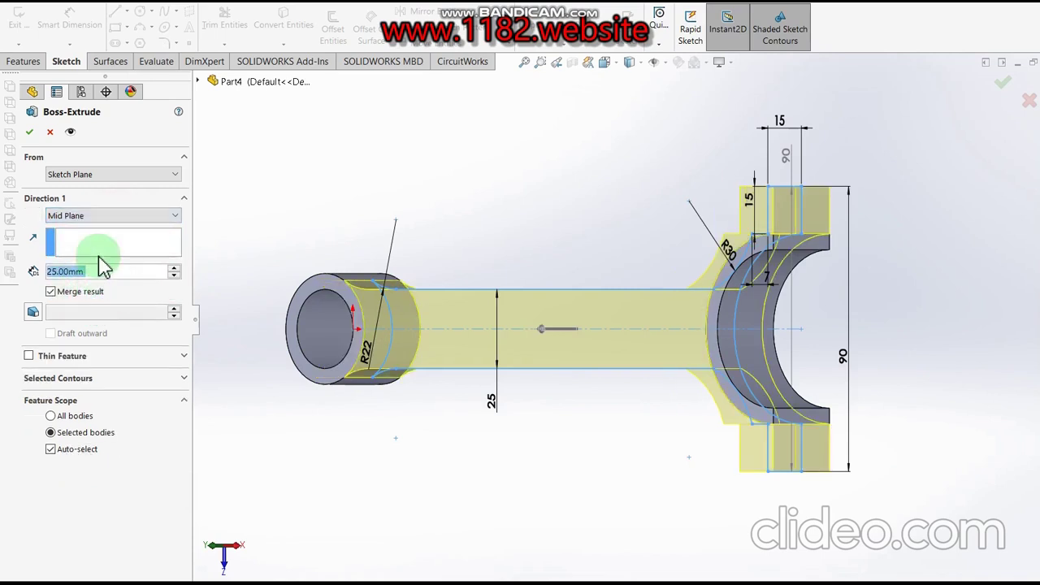
pyautogui.write('12')
pyautogui.press('Return')
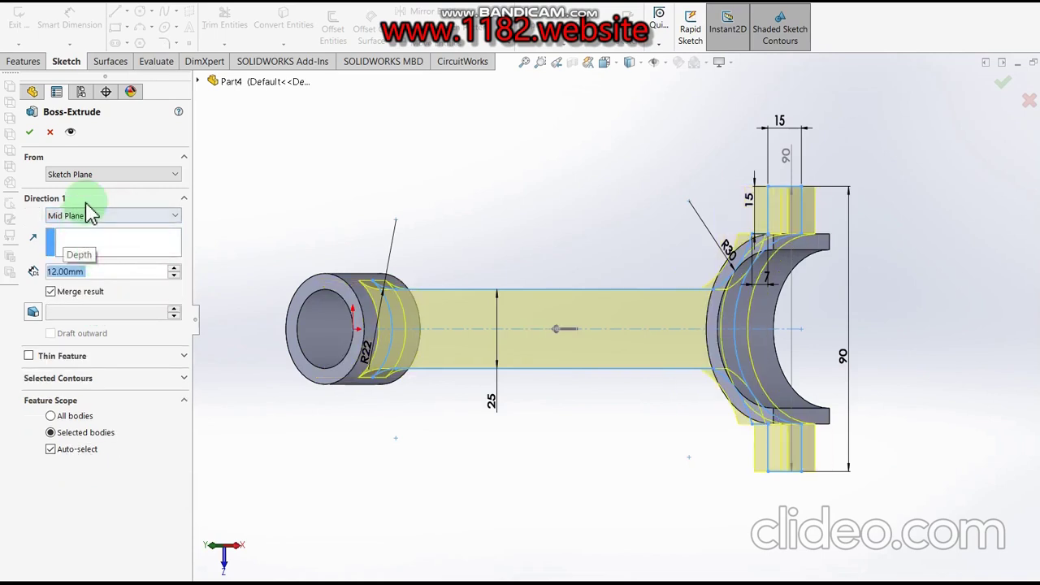
pyautogui.click(30, 131)
pyautogui.click(584, 209)
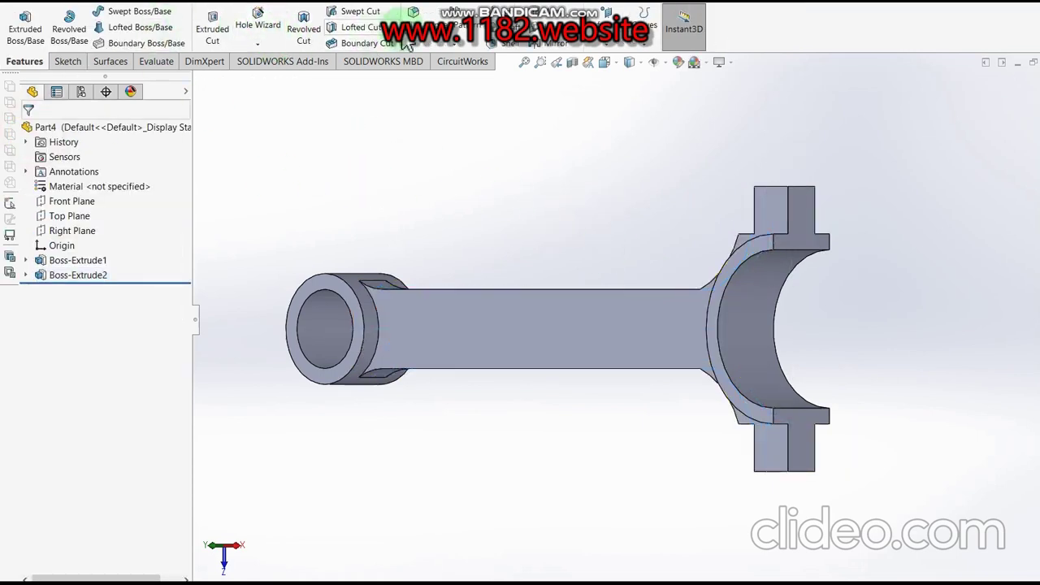
# Fillet the four outer end edges of the two big-end lugs with a 6 mm radius
pyautogui.click(780, 190)
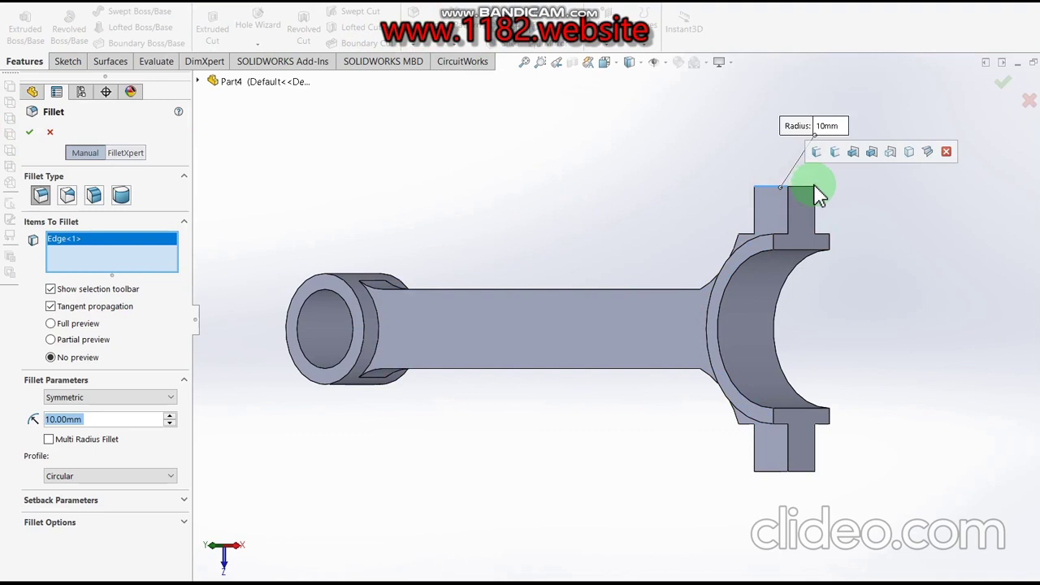
pyautogui.click(770, 471)
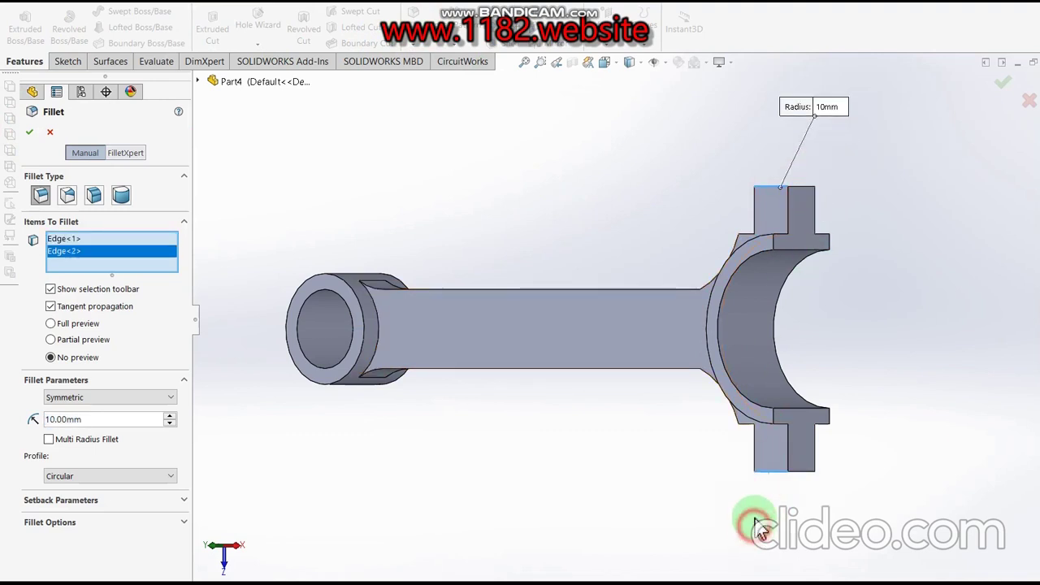
pyautogui.hotkey('ctrl', '5')
pyautogui.press('Left')
pyautogui.press('Left')
pyautogui.press('Left')
pyautogui.press('Left')
pyautogui.press('Left')
pyautogui.press('Left')
pyautogui.press('Left')
pyautogui.press('Left')
pyautogui.press('Left')
pyautogui.press('Left')
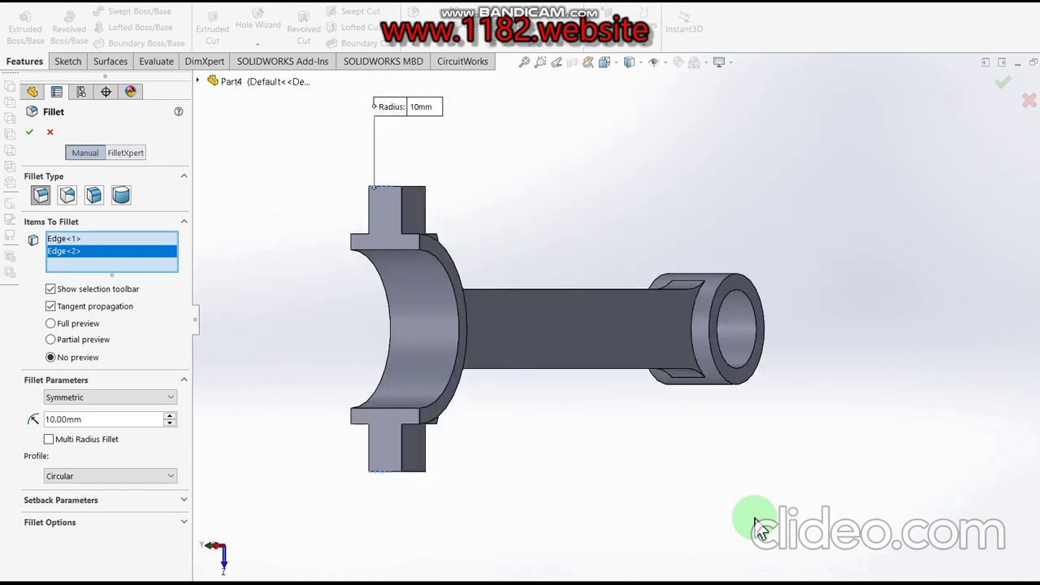
pyautogui.click(416, 195)
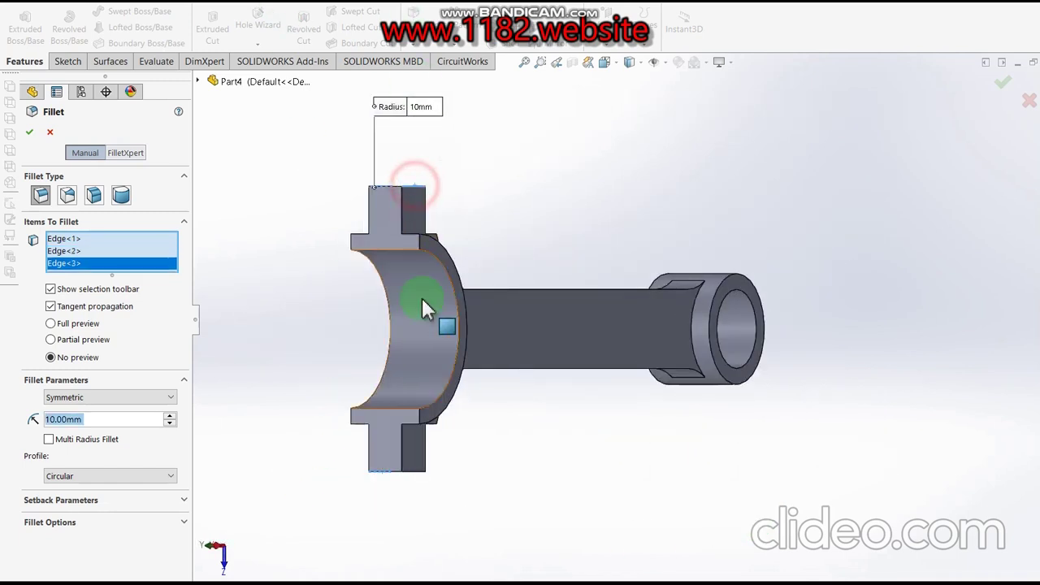
pyautogui.click(417, 471)
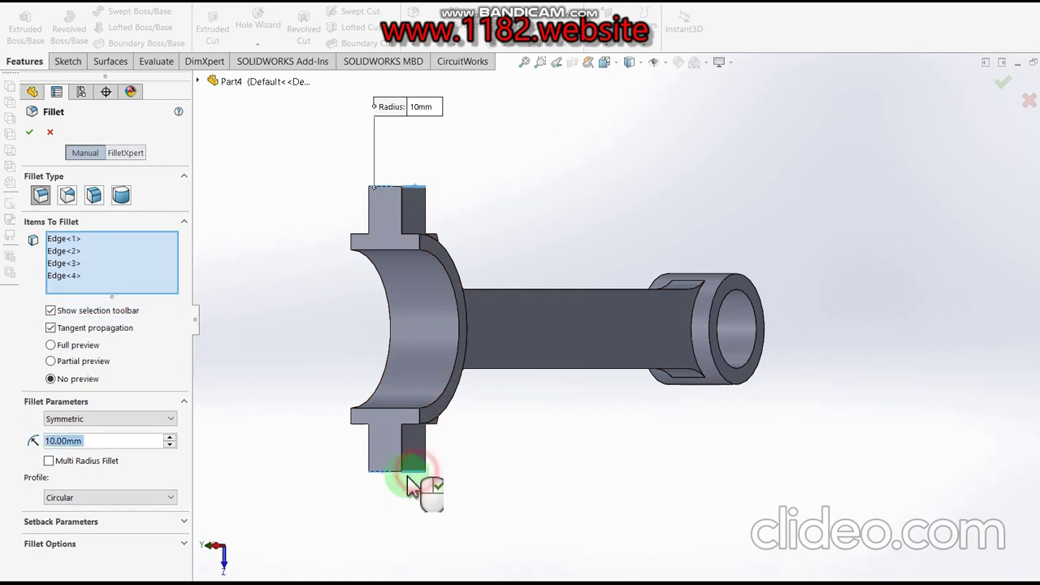
pyautogui.write('6')
pyautogui.press('Return')
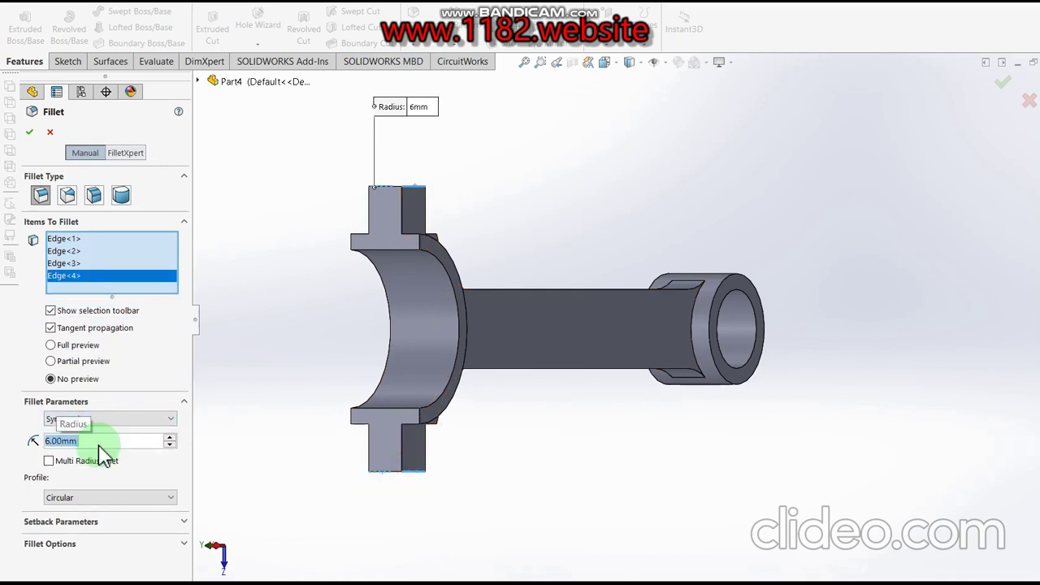
pyautogui.click(28, 133)
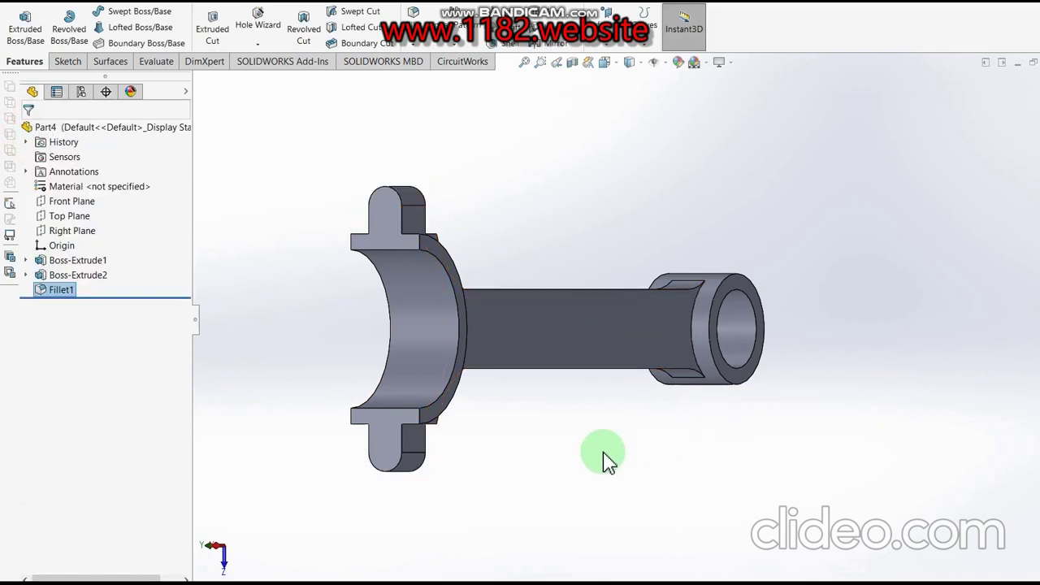
# Start an Extruded Cut sketch on the flat face of the shank
pyautogui.press('Left')
pyautogui.press('Left')
pyautogui.press('Left')
pyautogui.press('Left')
pyautogui.press('Left')
pyautogui.press('Left')
pyautogui.press('Left')
pyautogui.press('Left')
pyautogui.press('Left')
pyautogui.press('Left')
pyautogui.press('Left')
pyautogui.press('Left')
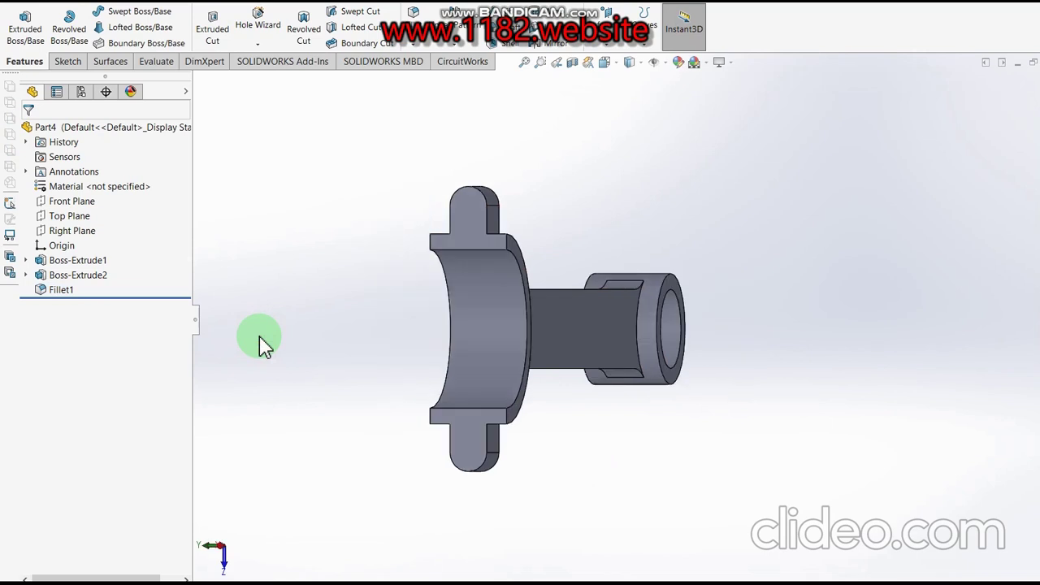
pyautogui.click(212, 24)
pyautogui.click(553, 319)
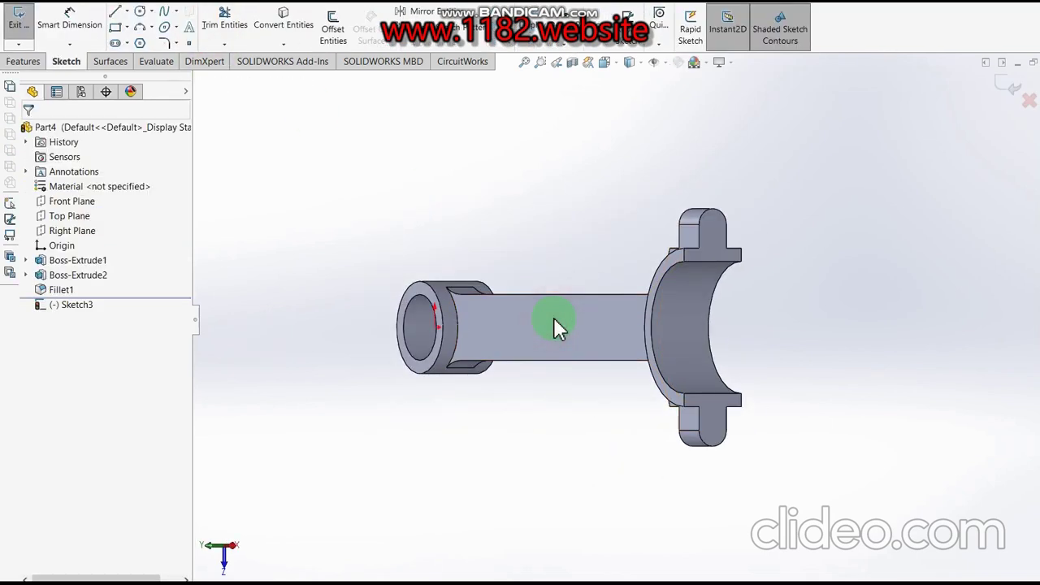
# Switch to the reference drawing, circle the slot's 100 mm length and 40 mm offset, and return to the part sketch
pyautogui.hotkey('alt', 'Tab')
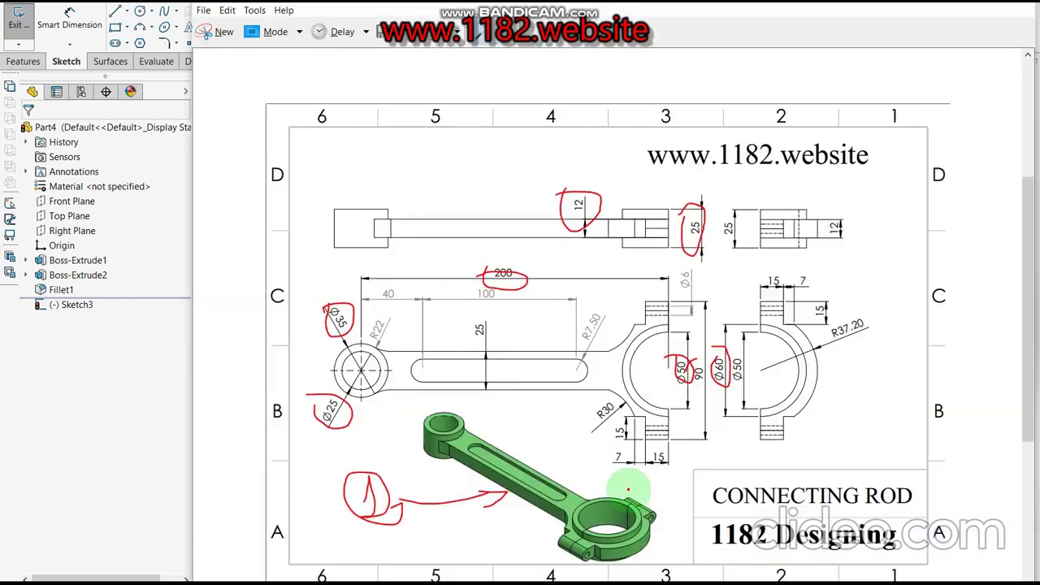
pyautogui.moveTo(469, 285); pyautogui.dragTo(506, 297)
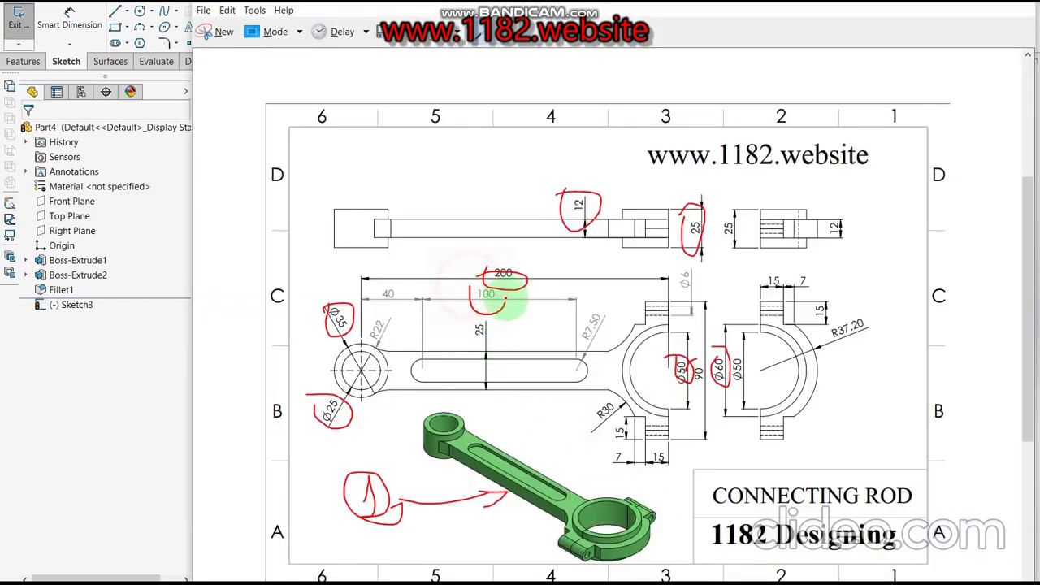
pyautogui.moveTo(376, 284)
pyautogui.mouseDown()
pyautogui.moveTo(397, 308)
pyautogui.moveTo(375, 286)
pyautogui.mouseUp()
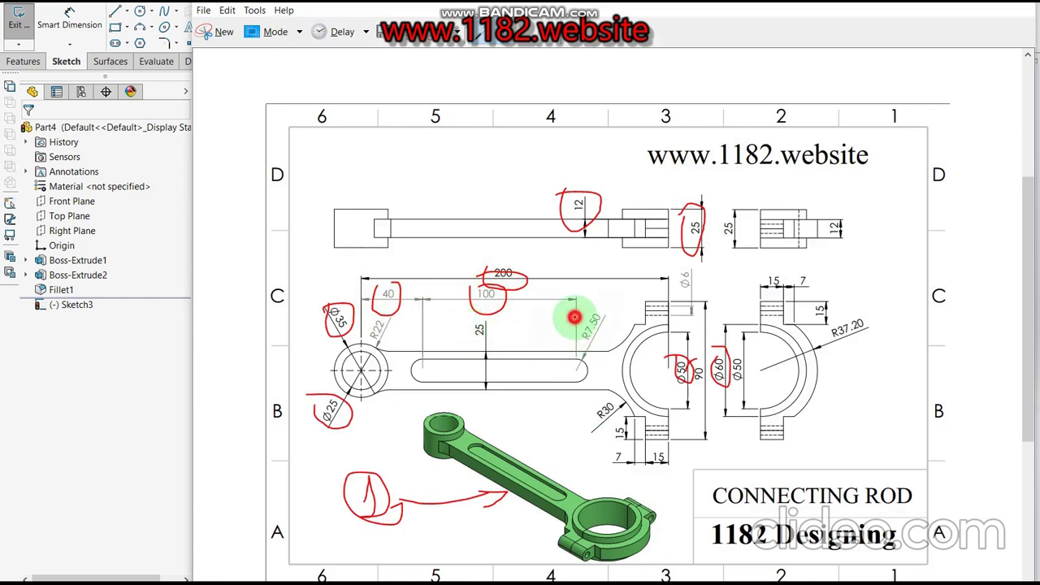
pyautogui.click(123, 368)
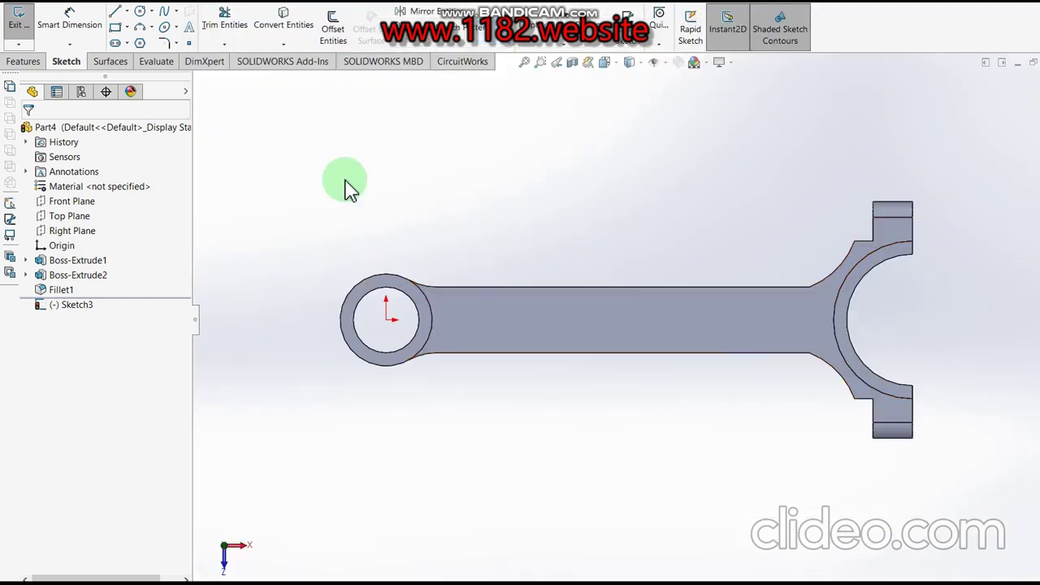
# Sketch a straight slot about 97 mm long and 9.6 mm wide along the shank's centreline, with its near arc centre 40 mm from the origin
pyautogui.click(117, 43)
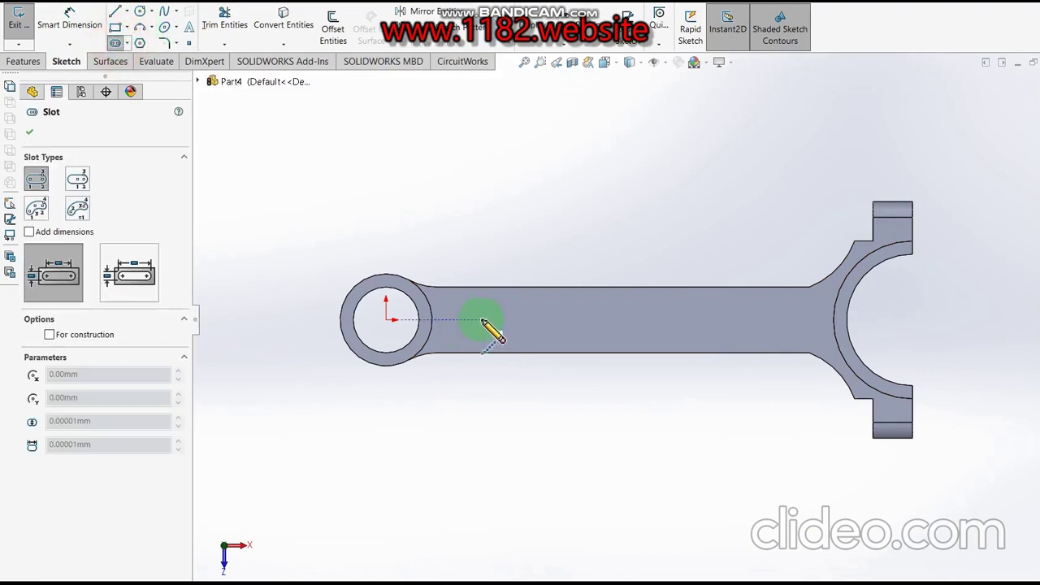
pyautogui.click(768, 331)
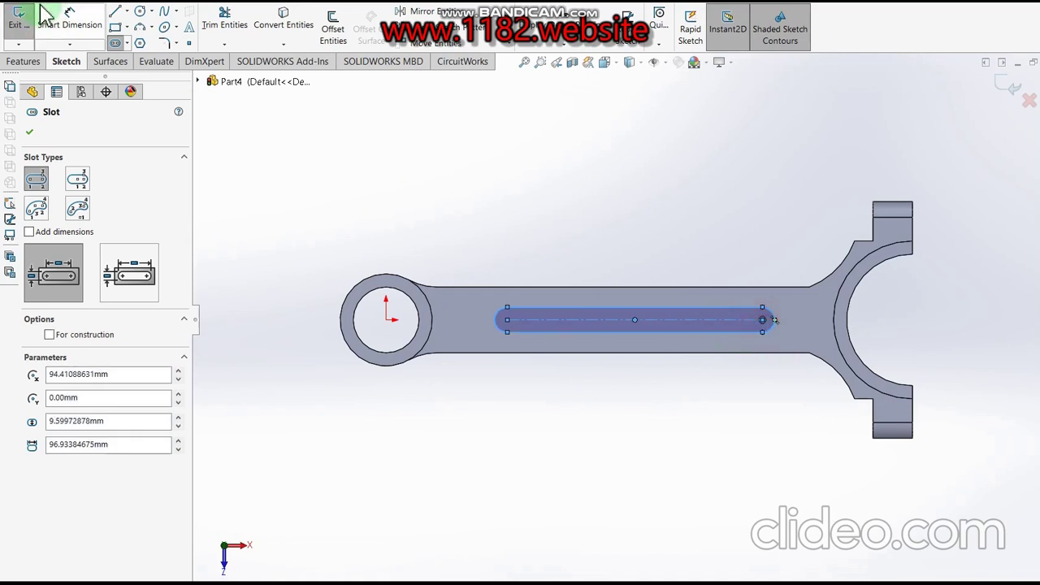
pyautogui.click(69, 18)
pyautogui.click(388, 320)
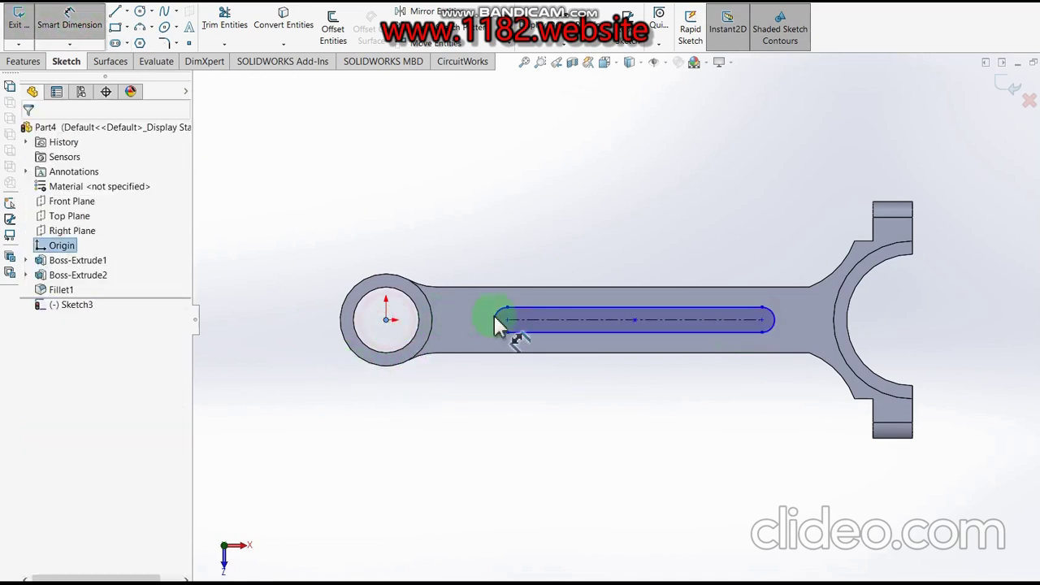
pyautogui.click(506, 319)
pyautogui.click(441, 234)
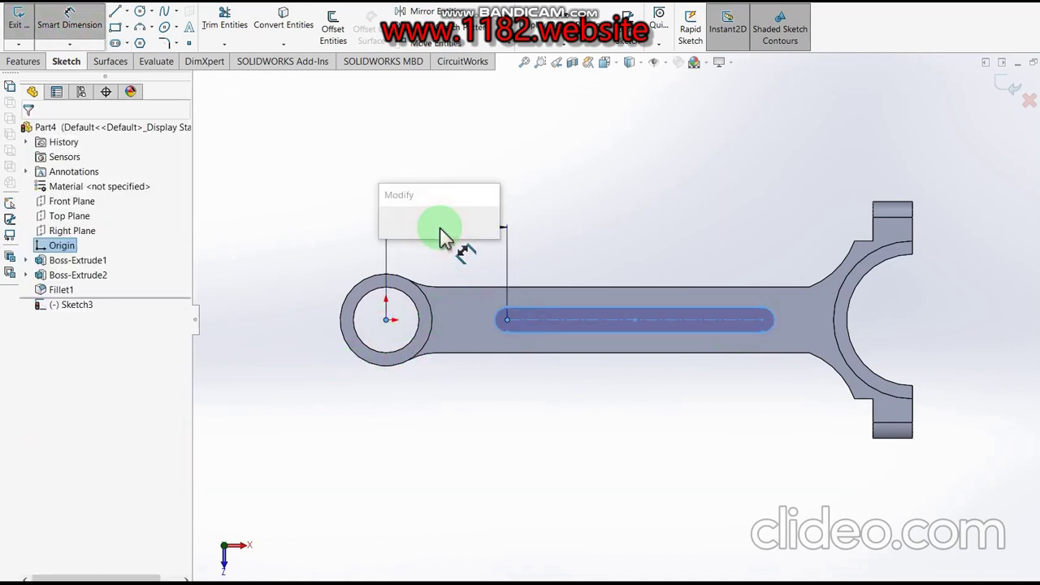
pyautogui.write('40')
pyautogui.press('Return')
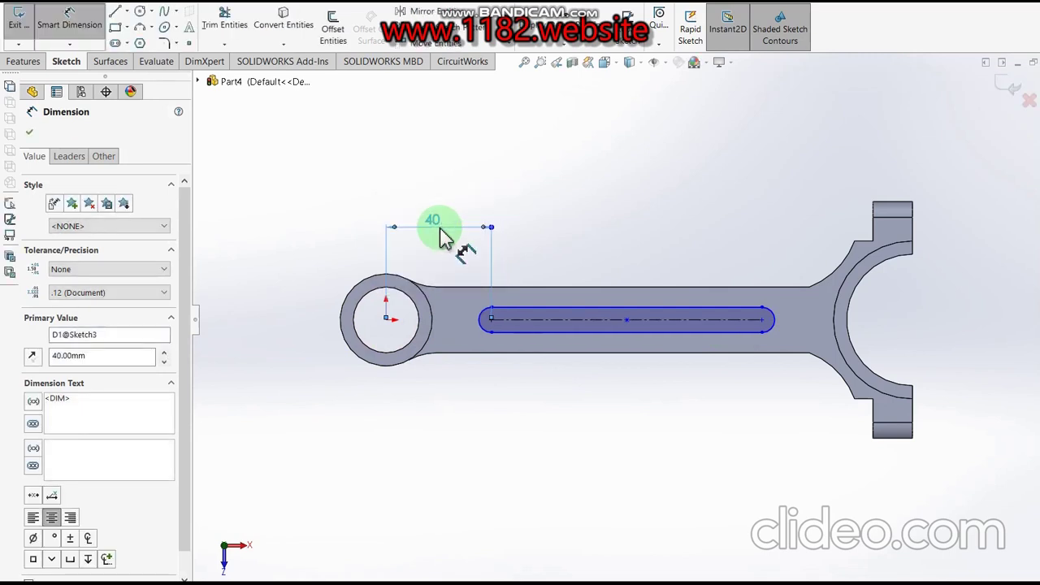
# Set the slot's centre-to-centre length to 100 mm and its end radius to 7.5 mm
pyautogui.click(579, 333)
pyautogui.click(573, 236)
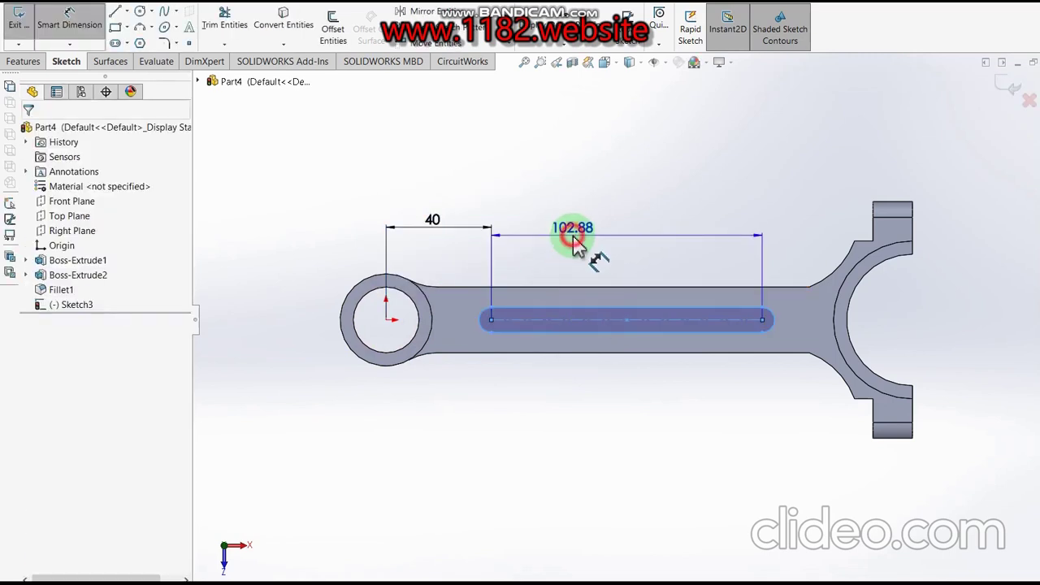
pyautogui.write('100')
pyautogui.press('Return')
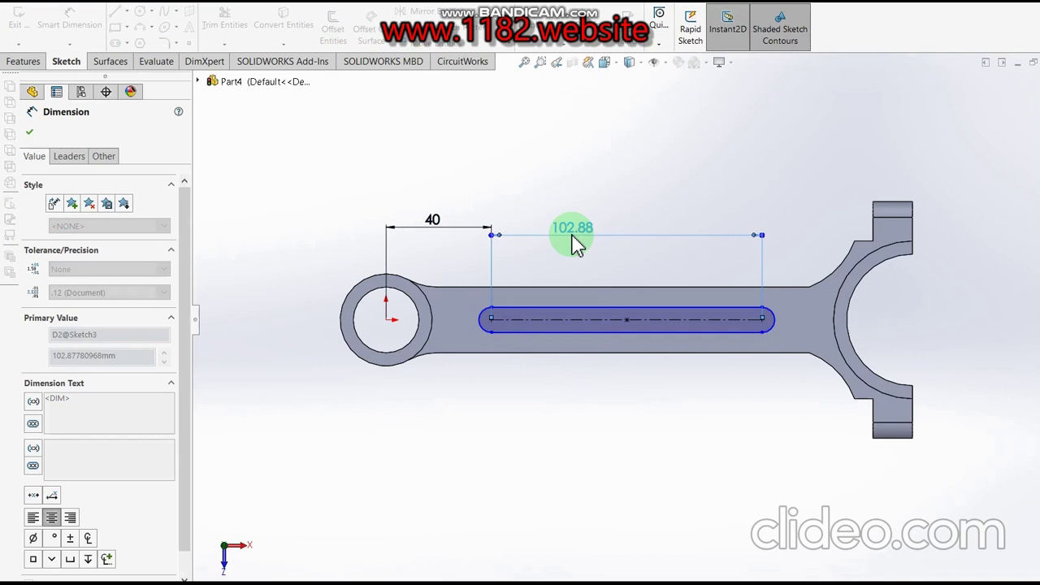
pyautogui.click(764, 355)
pyautogui.click(778, 367)
pyautogui.write('7')
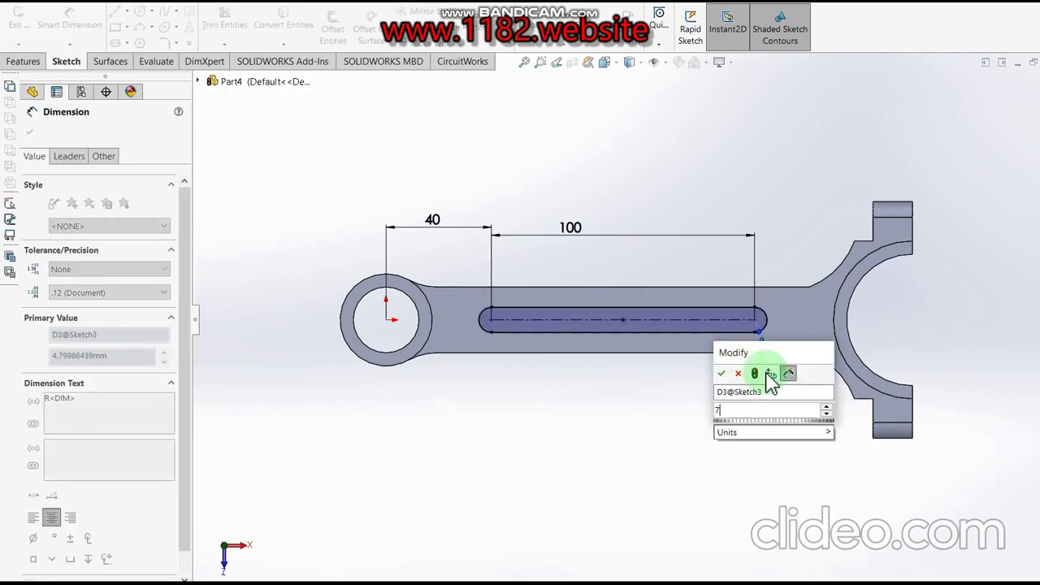
pyautogui.write('.5')
pyautogui.press('Return')
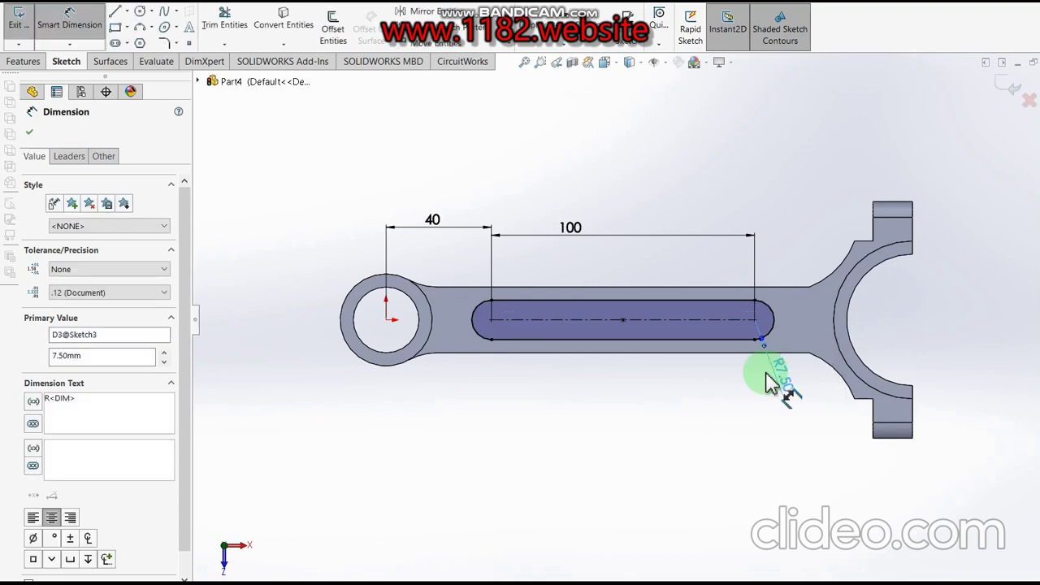
# Finish the slot sketch and cut it 3 mm deep into the shank as a Blind cut
pyautogui.click(991, 85)
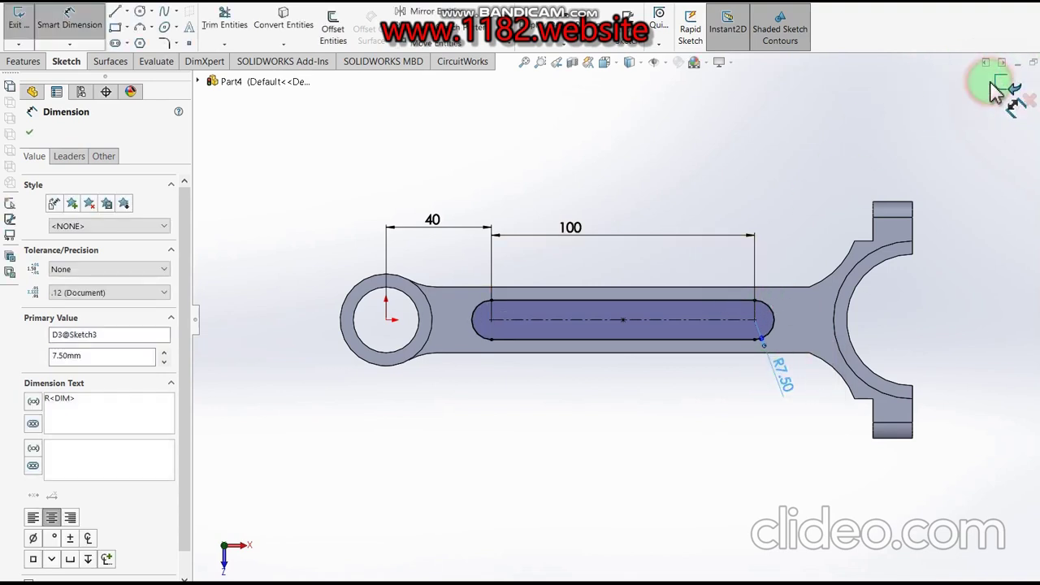
pyautogui.click(732, 282)
pyautogui.click(723, 353)
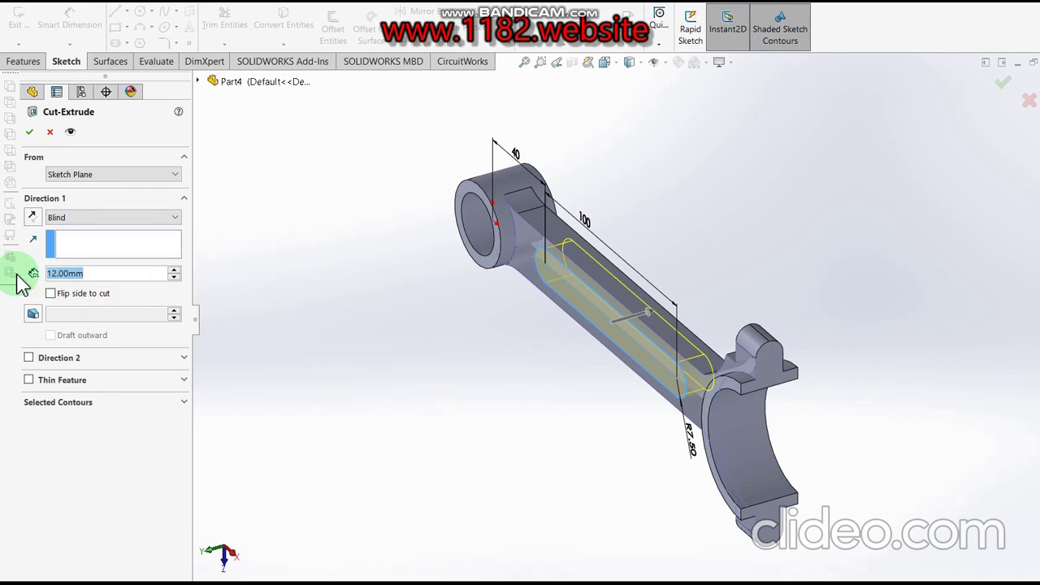
pyautogui.press('BackSpace')
pyautogui.write('3')
pyautogui.press('Return')
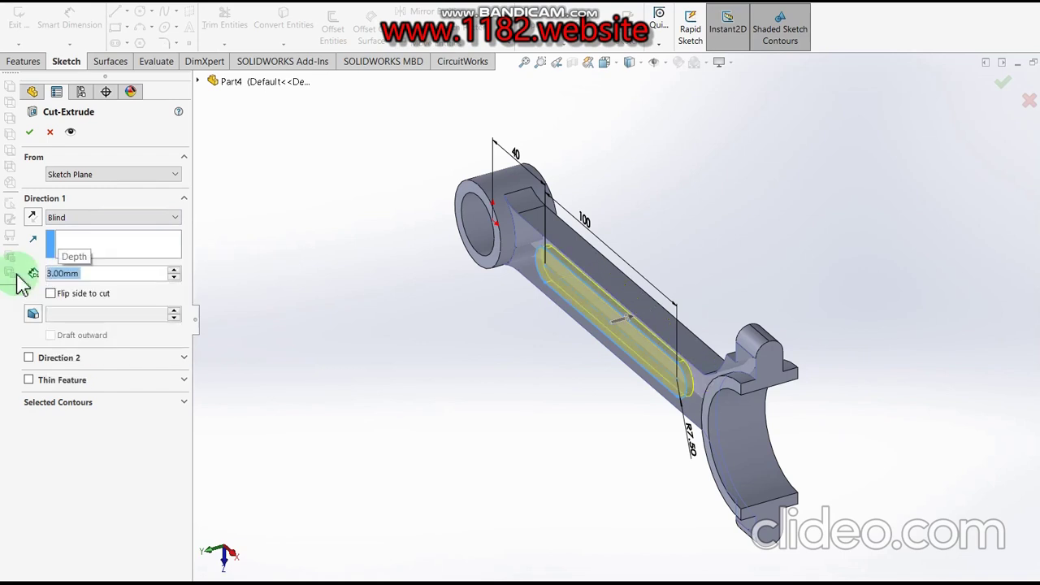
pyautogui.click(31, 130)
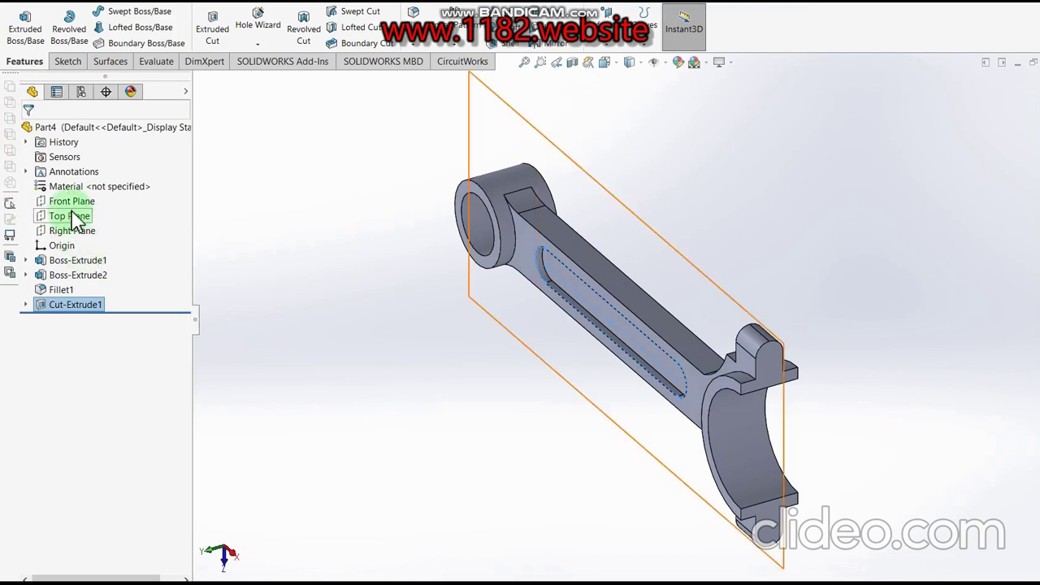
# Mirror the slot cut about the Top Plane onto the opposite face of the shank
pyautogui.click(69, 217)
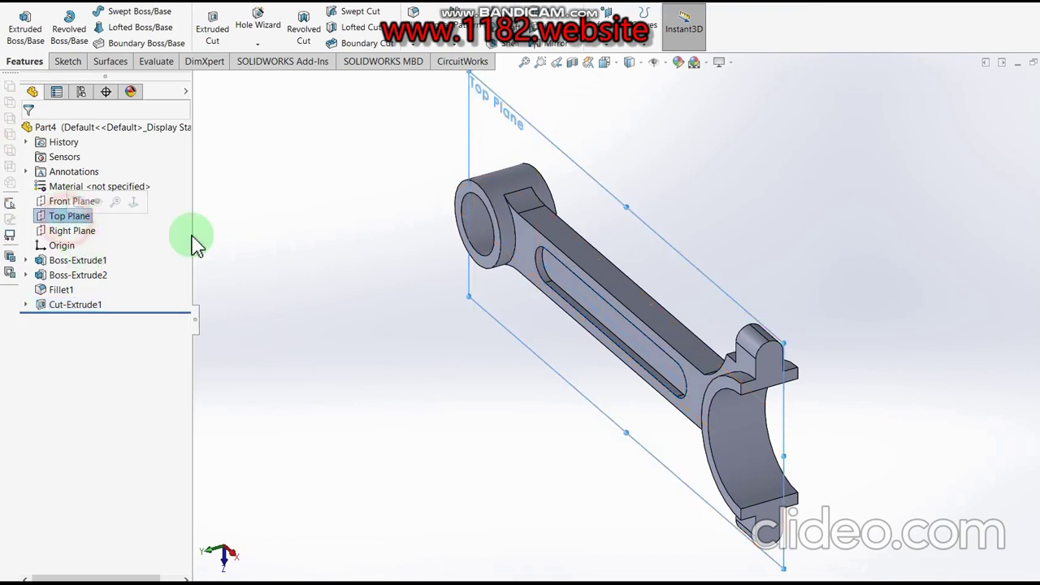
pyautogui.click(65, 304)
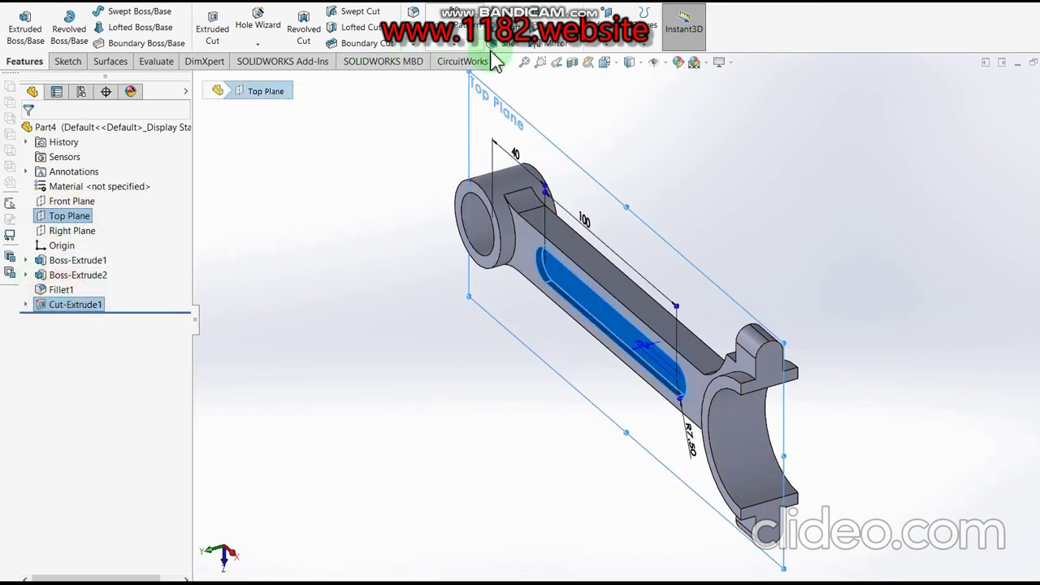
pyautogui.click(550, 47)
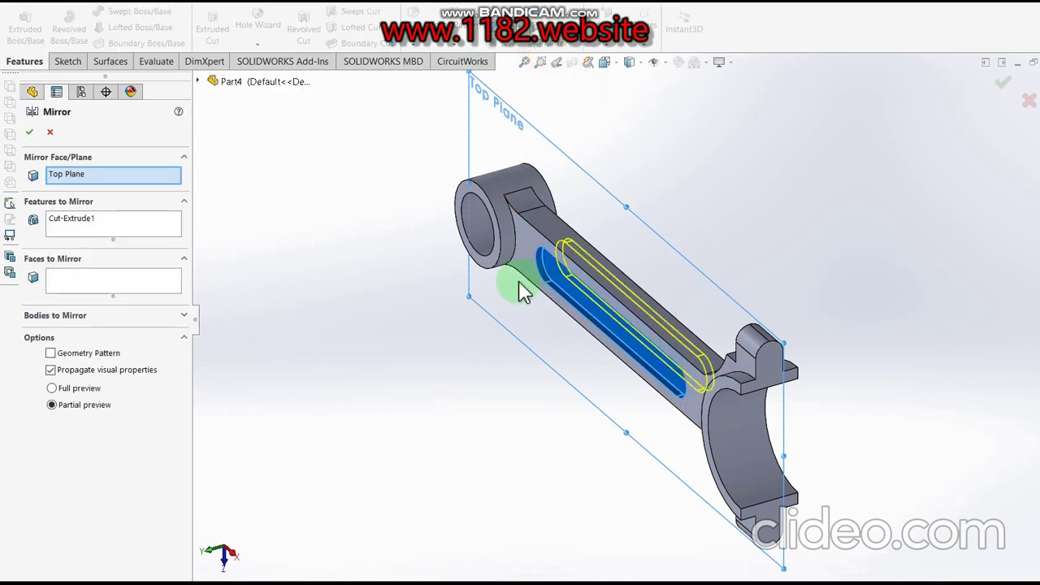
pyautogui.click(31, 132)
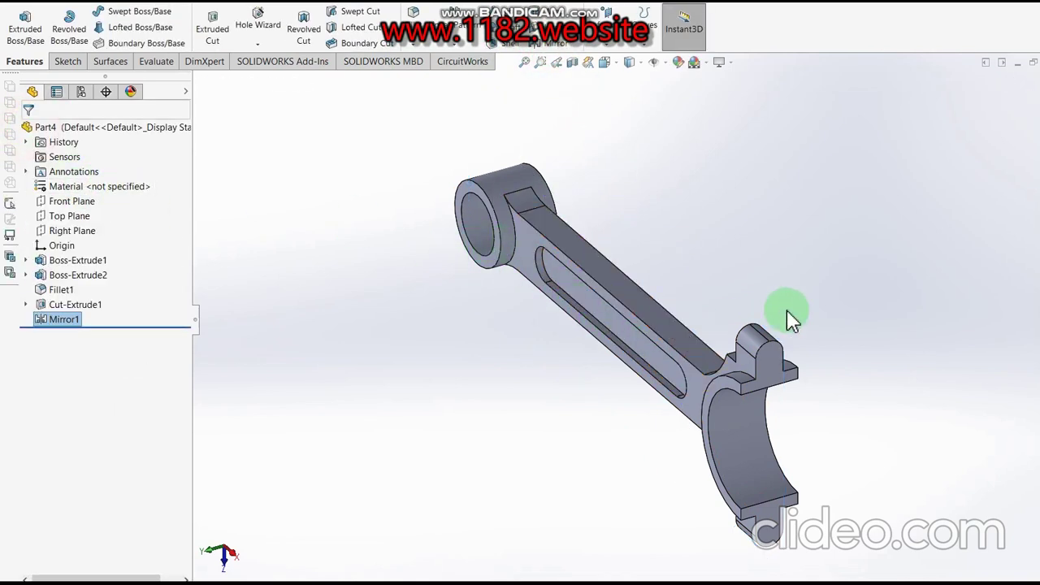
pyautogui.click(817, 266)
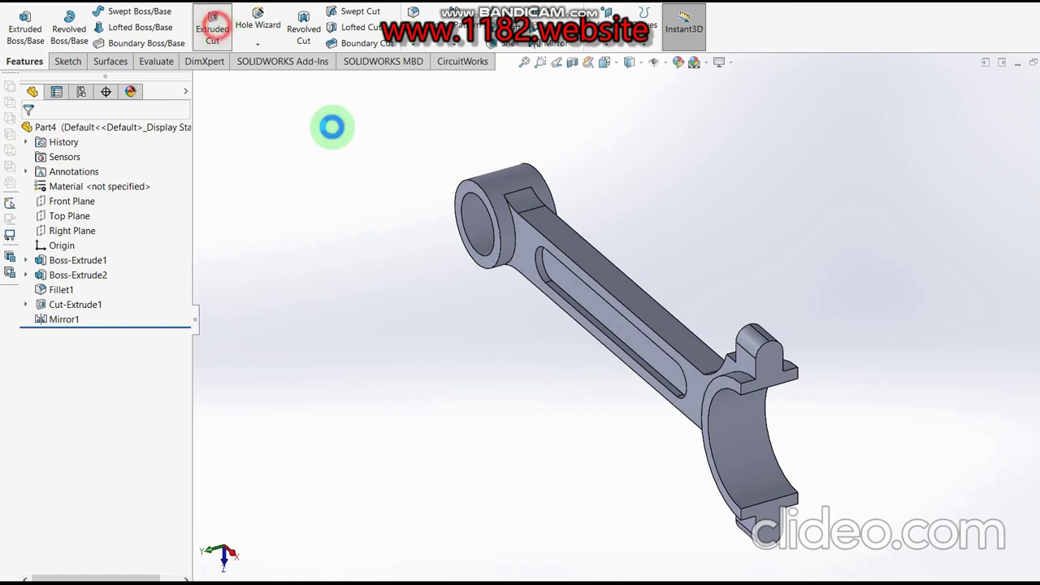
# Start an Extruded Cut sketch on the big-end lugs' flat mating face and draw a circle about 6.4 mm across concentric with each rounded lug end
pyautogui.click(230, 37)
pyautogui.click(776, 380)
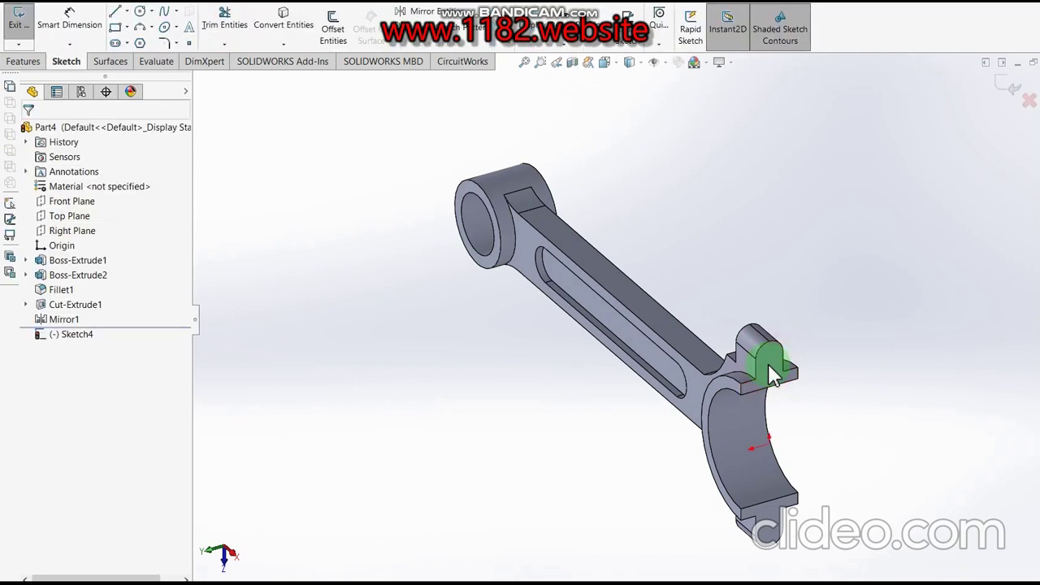
pyautogui.click(139, 12)
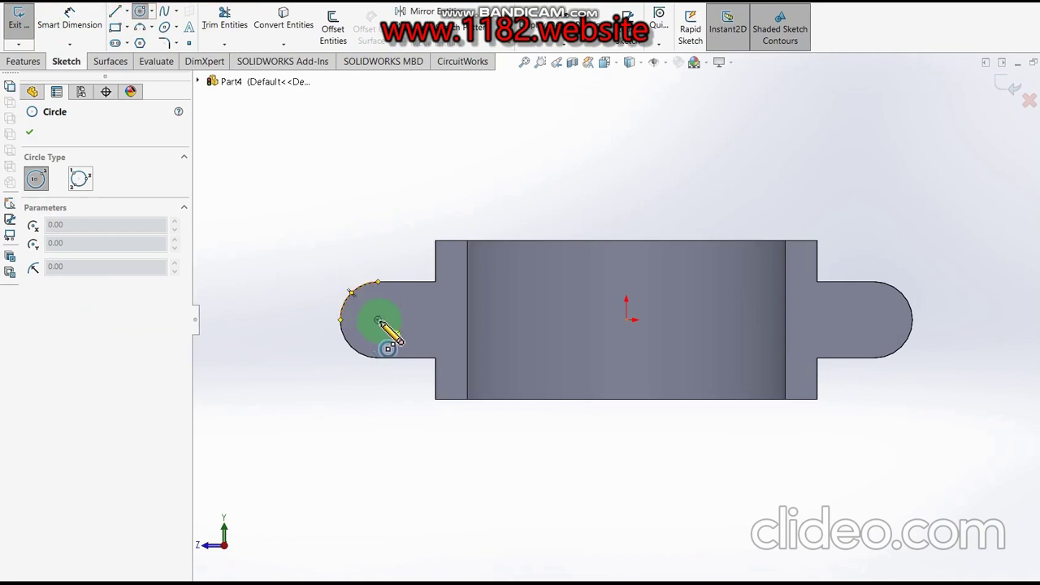
pyautogui.click(378, 320)
pyautogui.click(398, 321)
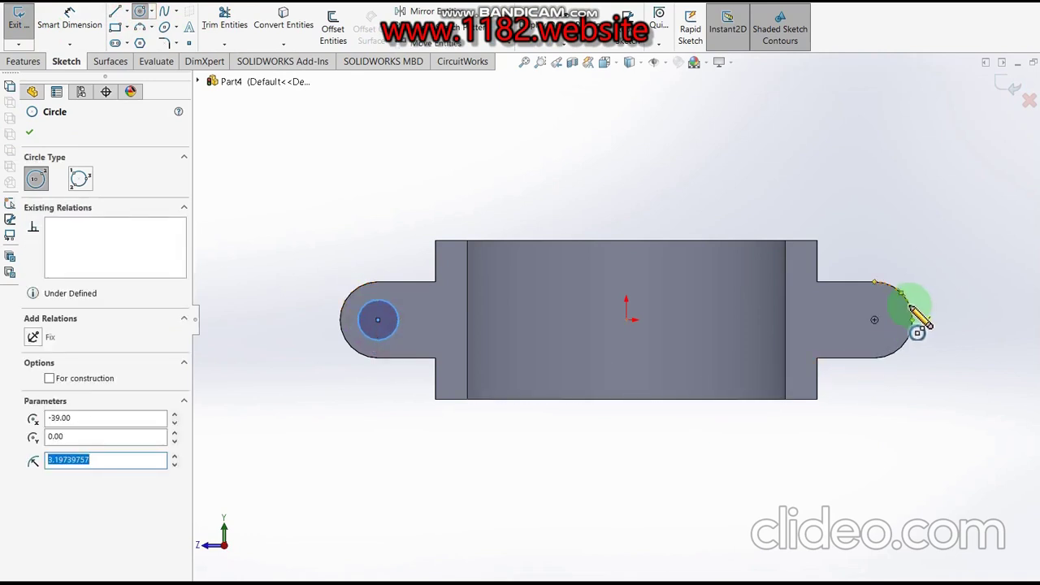
pyautogui.click(874, 320)
pyautogui.click(885, 338)
pyautogui.press('Escape')
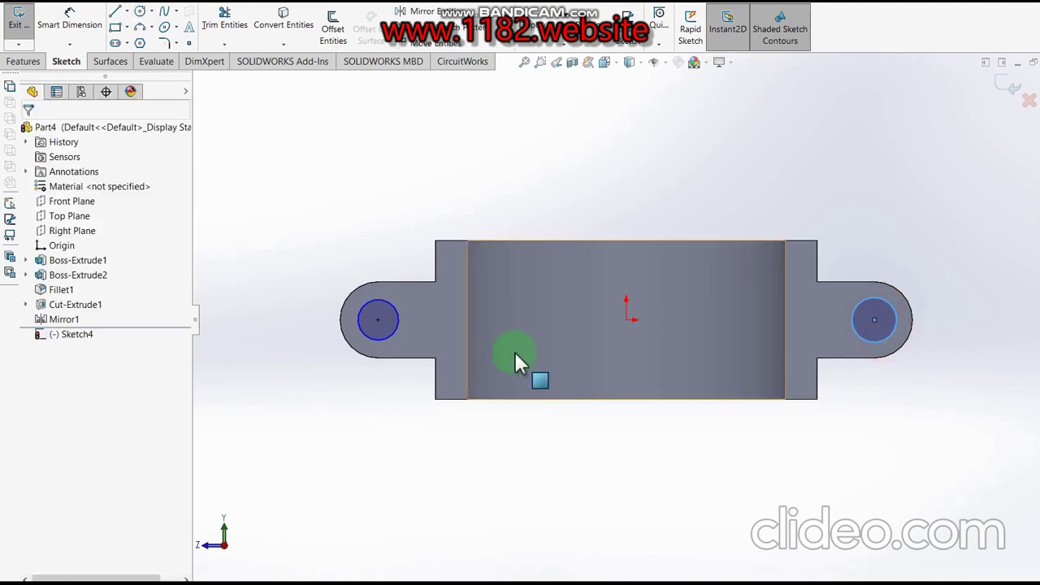
# Make the two lug circles equal and set their diameter to 6 mm
pyautogui.click(397, 336)
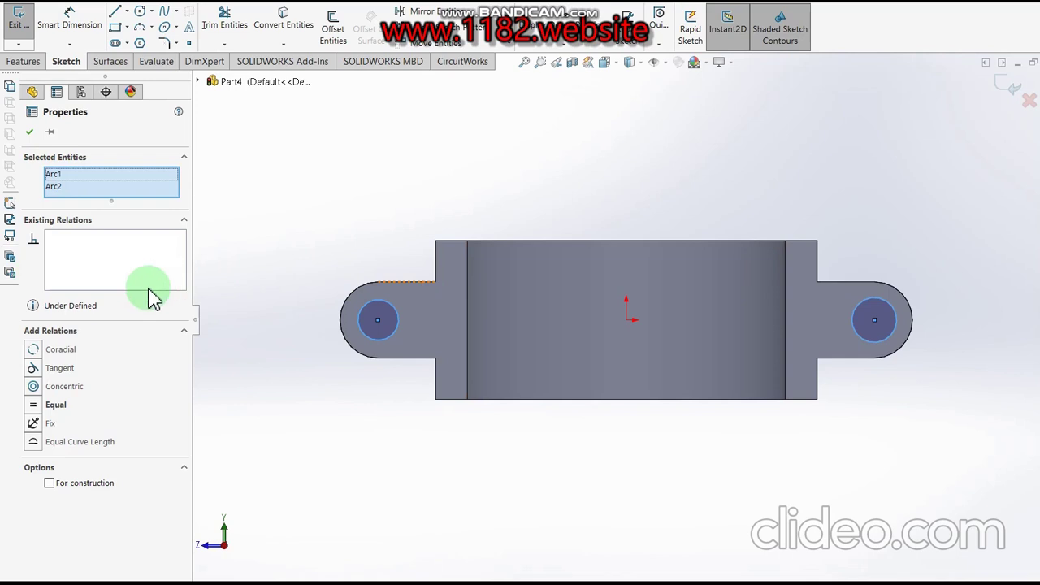
pyautogui.click(42, 412)
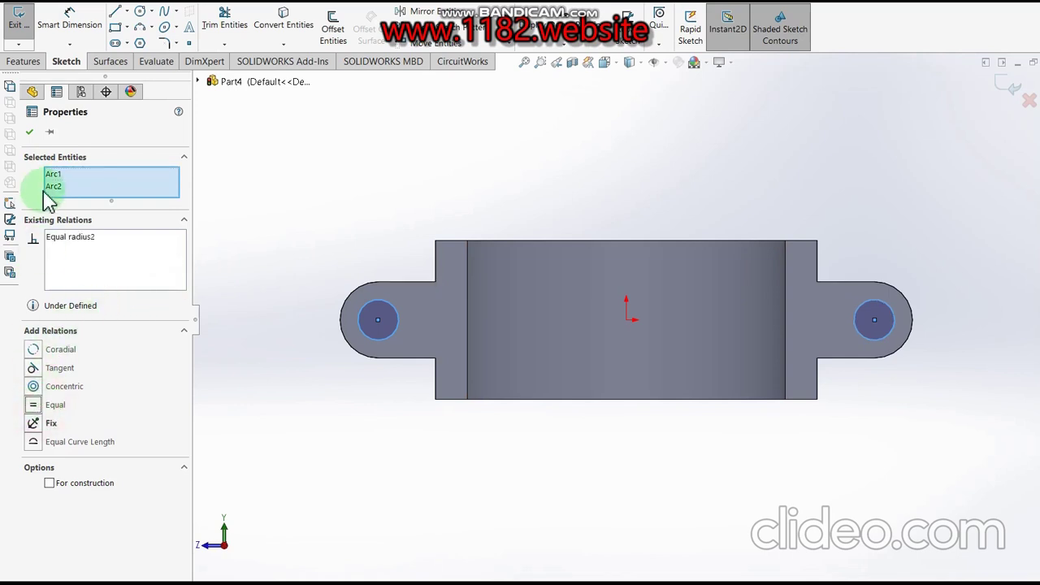
pyautogui.click(30, 132)
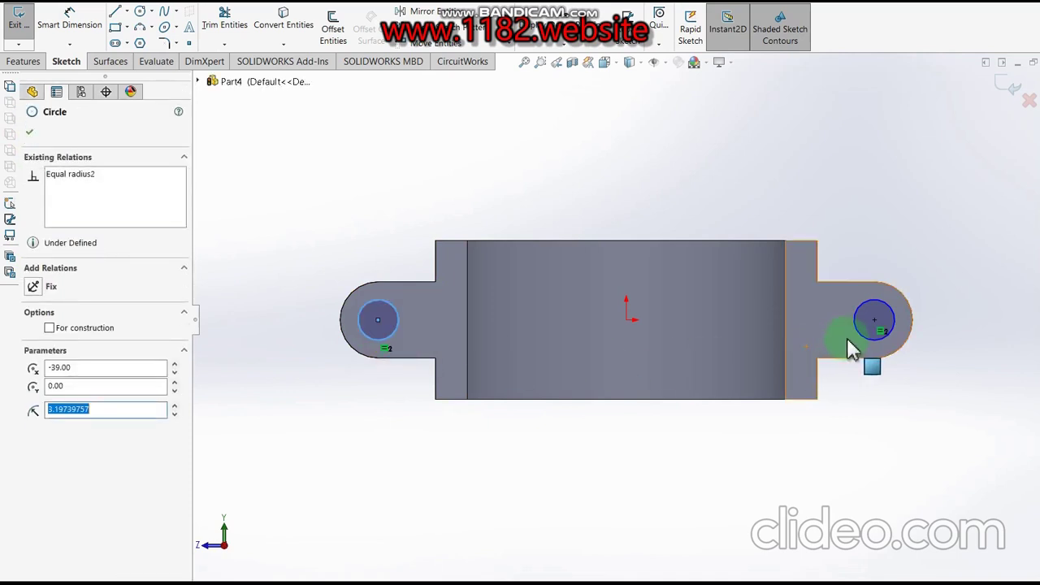
pyautogui.keyDown('ctrl'); pyautogui.click(871, 346); pyautogui.keyUp('ctrl')
pyautogui.click(93, 28)
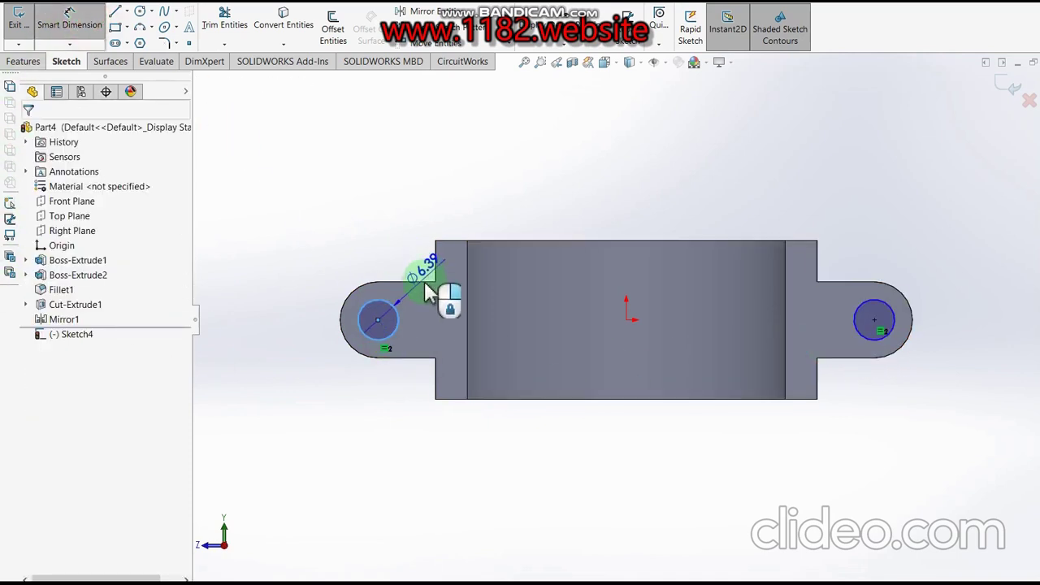
pyautogui.click(393, 306)
pyautogui.click(337, 231)
pyautogui.write('6')
pyautogui.press('Return')
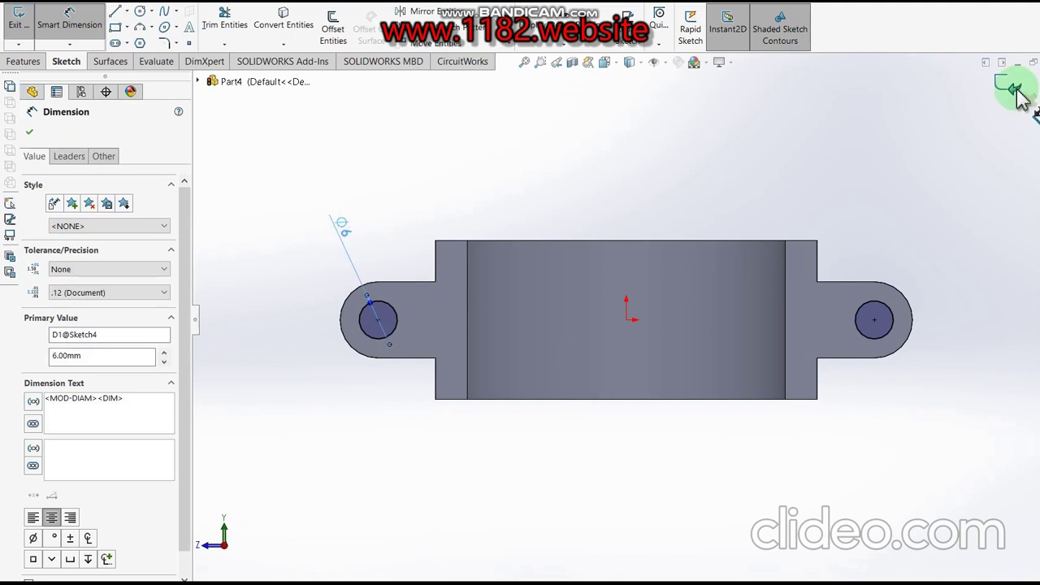
# Finish the hole sketch and cut both bolt holes through the lugs with a 20 mm Blind depth
pyautogui.click(1003, 80)
pyautogui.hotkey('ctrl', 'e')
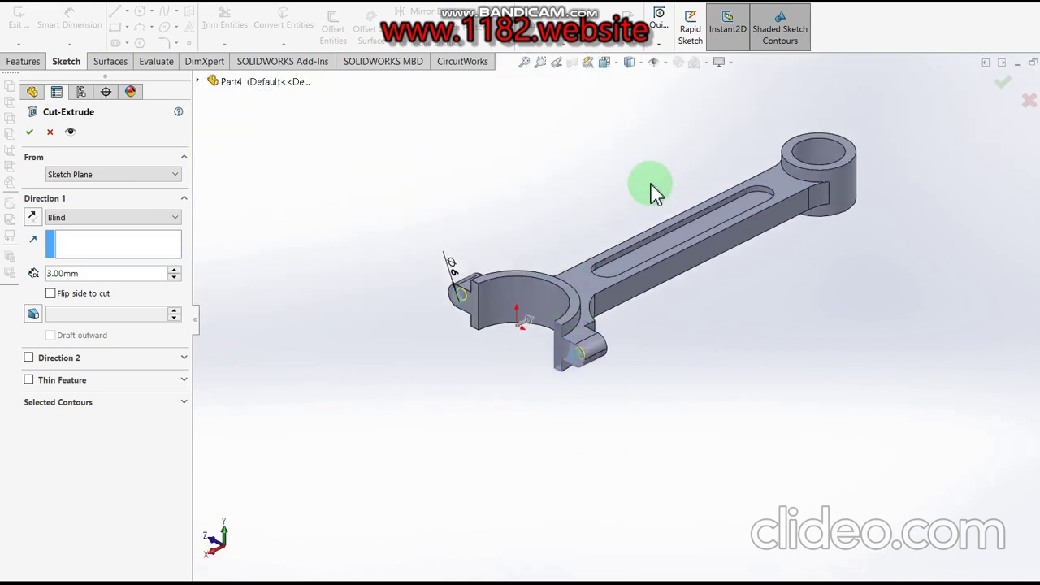
pyautogui.click(107, 276)
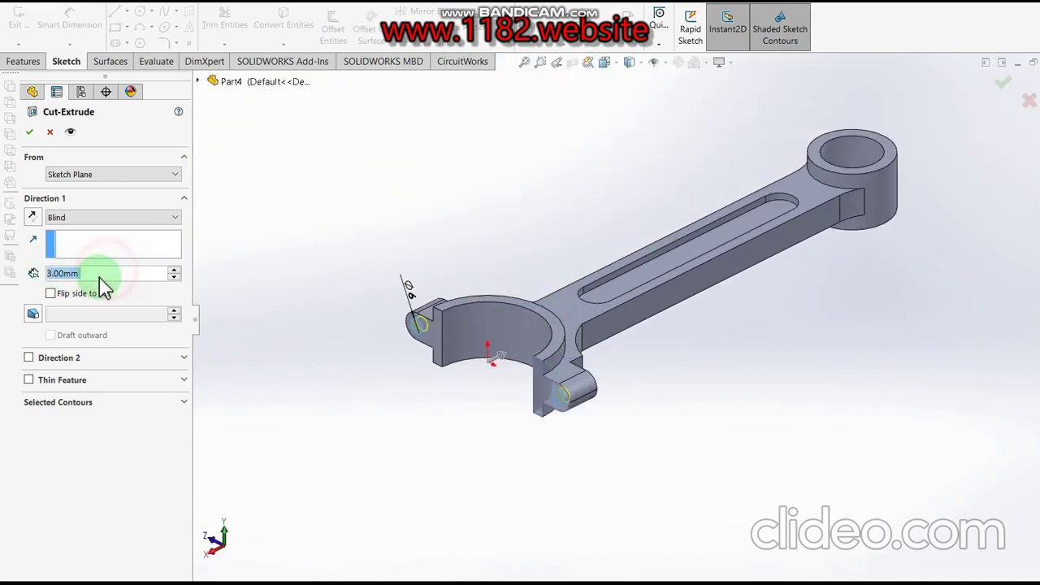
pyautogui.write('20')
pyautogui.press('Return')
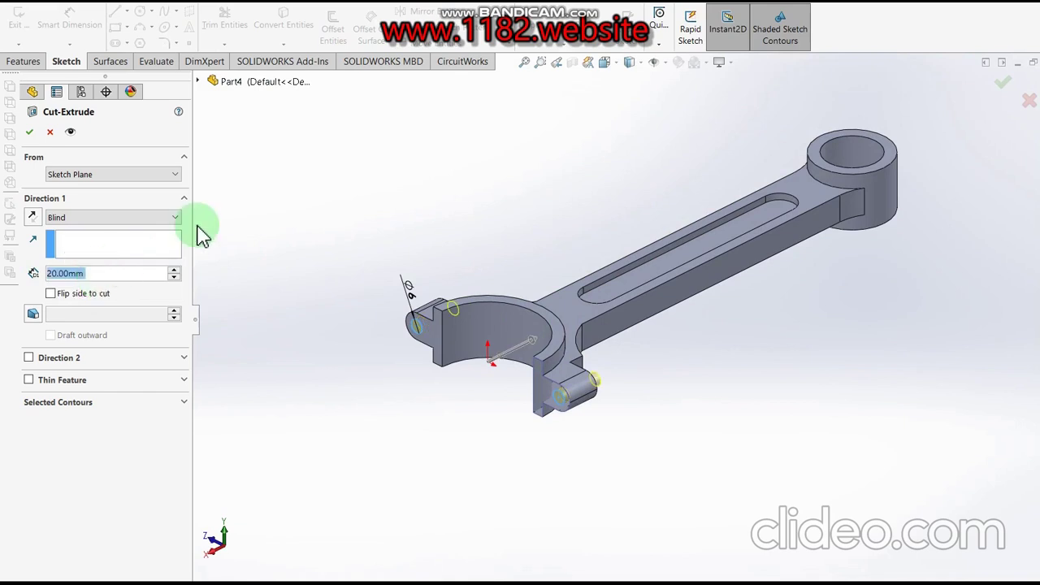
pyautogui.click(30, 133)
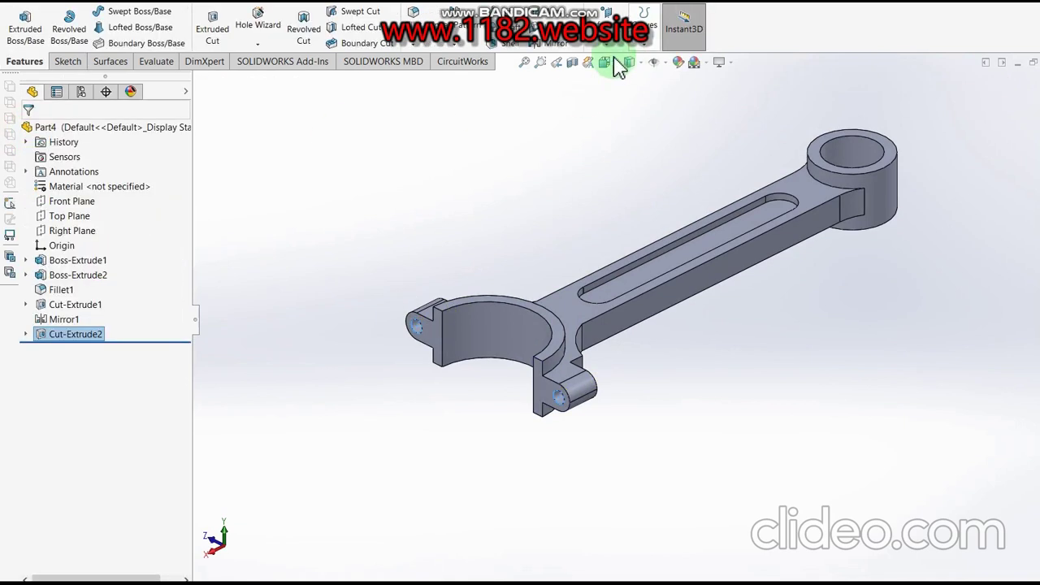
pyautogui.click(676, 64)
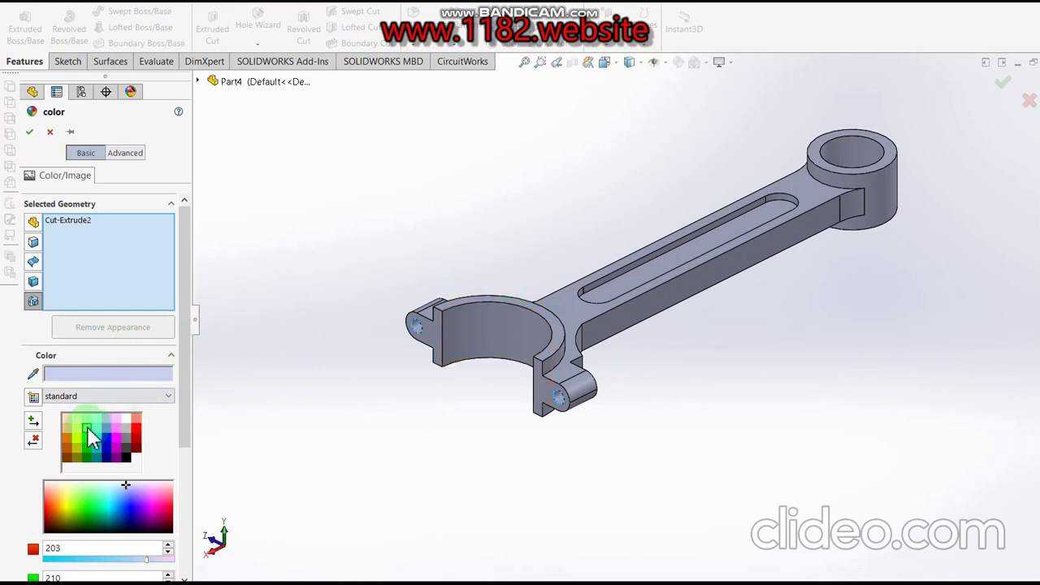
pyautogui.click(89, 427)
pyautogui.click(274, 212)
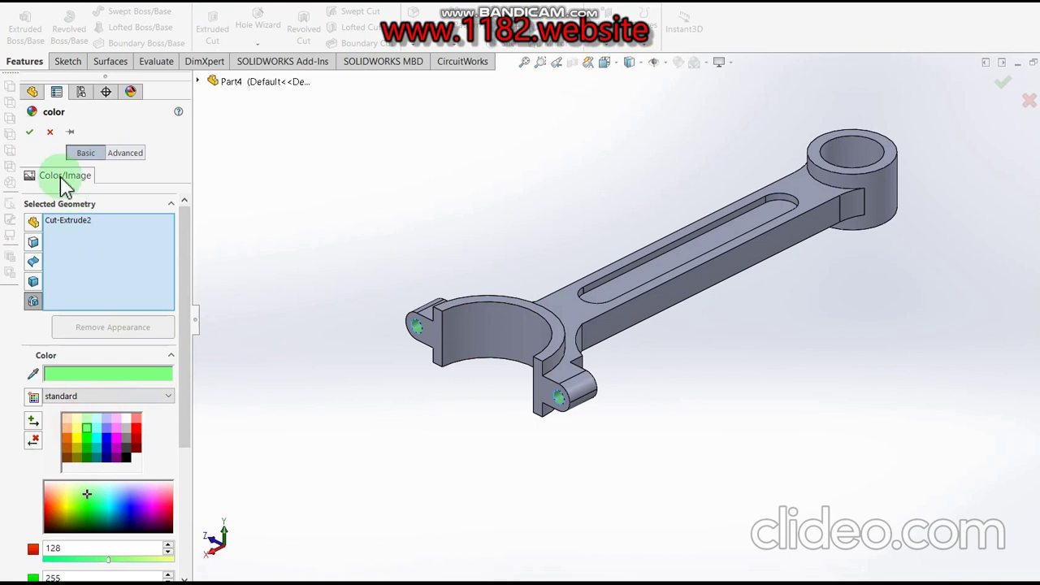
pyautogui.click(51, 133)
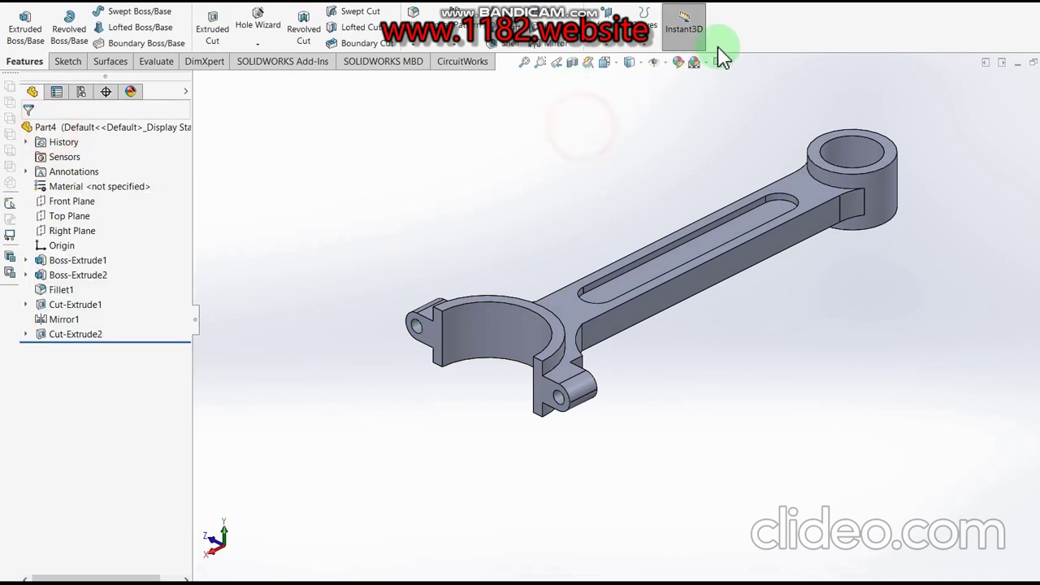
# Colour the whole connecting rod part light green from the standard swatches and accept the appearance
pyautogui.click(81, 396)
pyautogui.click(87, 428)
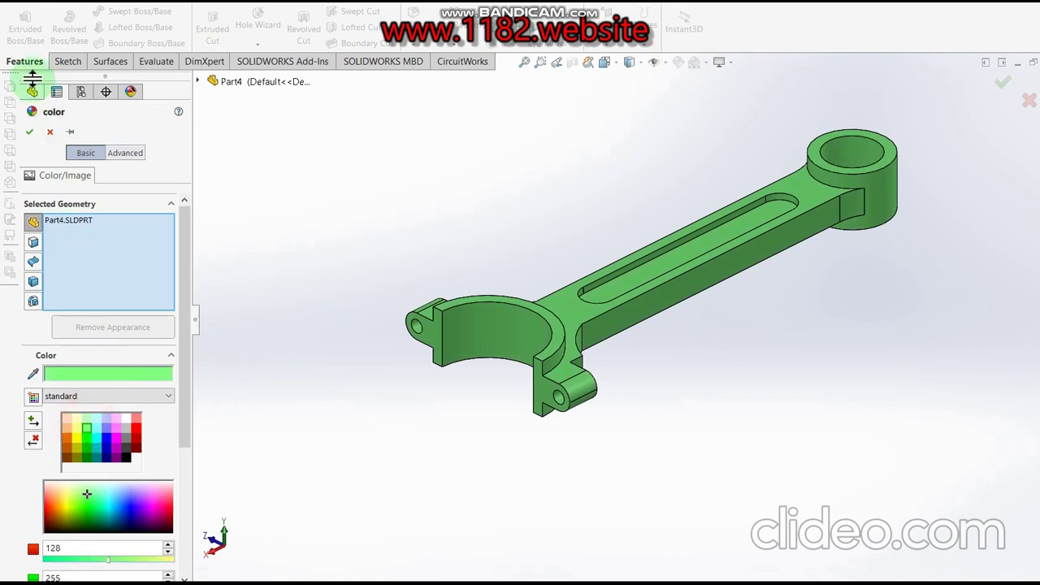
pyautogui.click(31, 130)
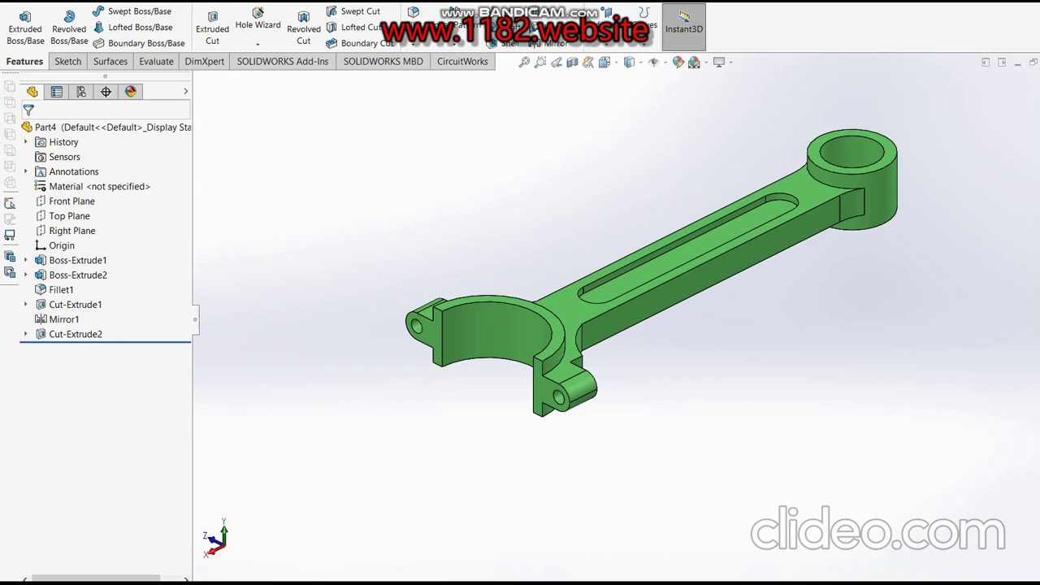
# Switch to the reference drawing, circle the rod body in the pictorial view in red, and return to SOLIDWORKS
pyautogui.hotkey('alt', 'Tab')
pyautogui.moveTo(423, 422)
pyautogui.mouseDown()
pyautogui.moveTo(420, 460)
pyautogui.moveTo(542, 492)
pyautogui.mouseUp()
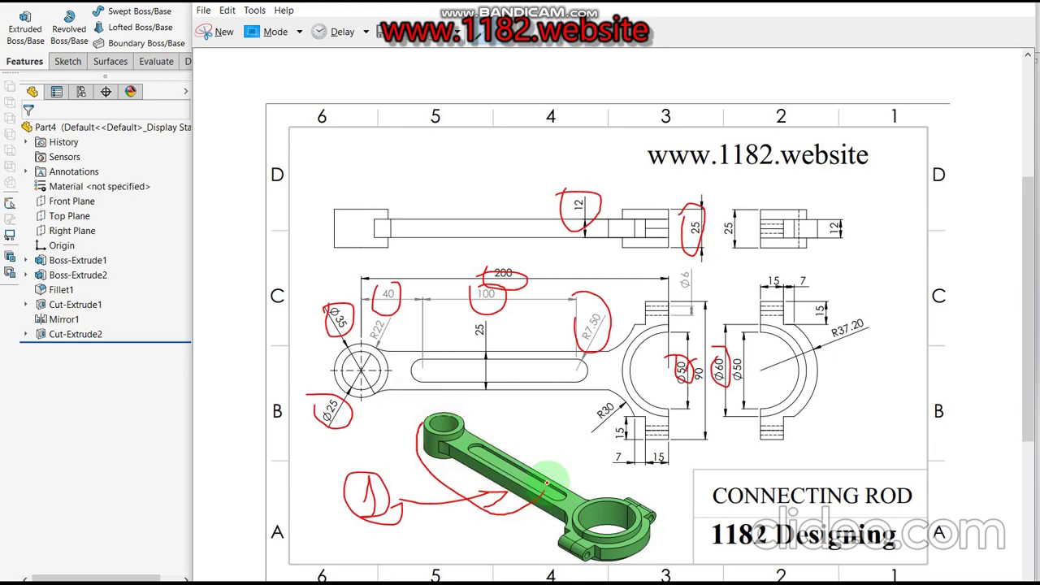
pyautogui.click(100, 473)
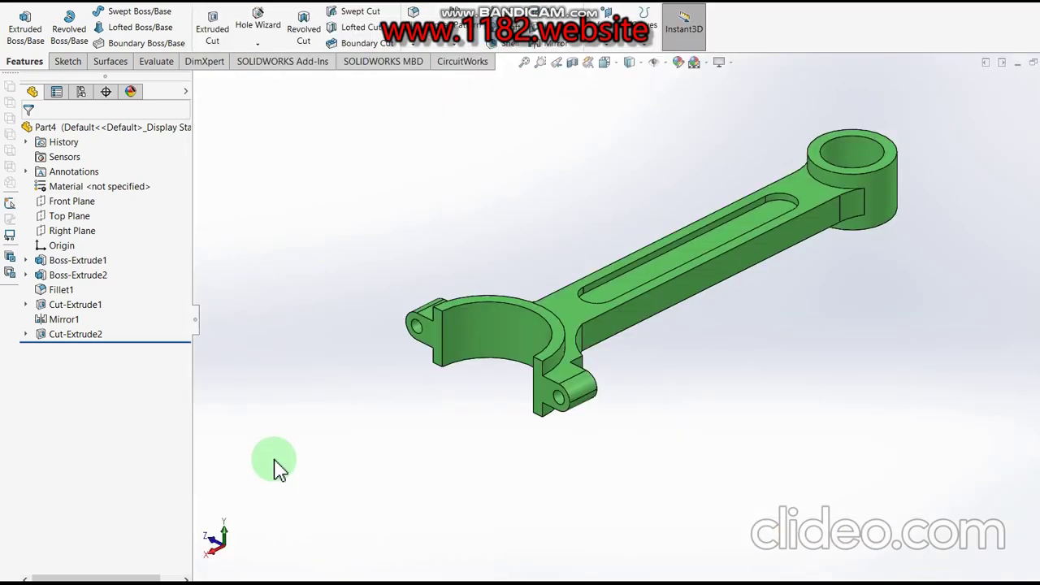
# Create a new Part document and start an Extruded Boss/Base in it
pyautogui.hotkey('ctrl', 'n')
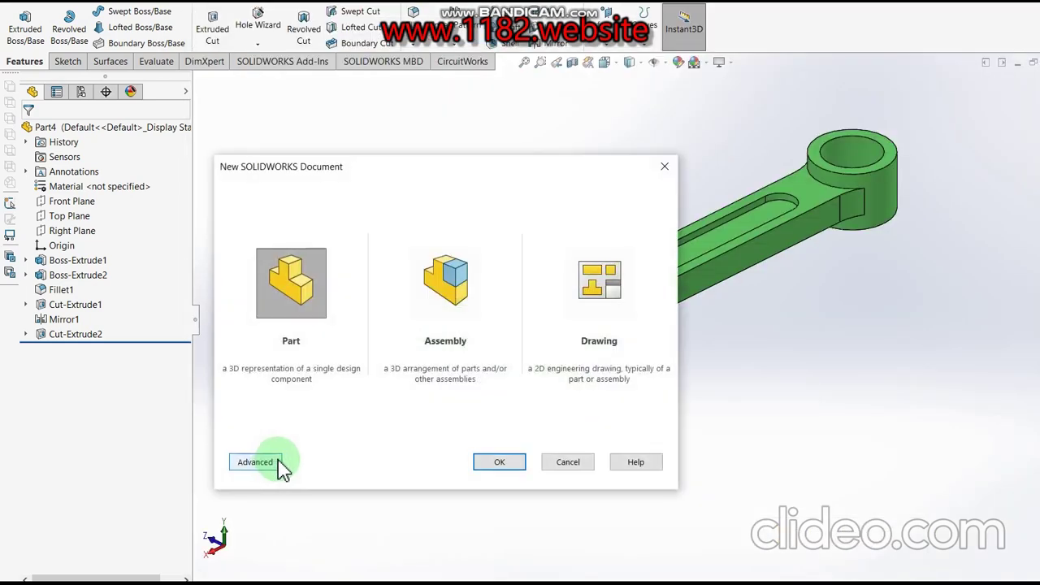
pyautogui.click(490, 463)
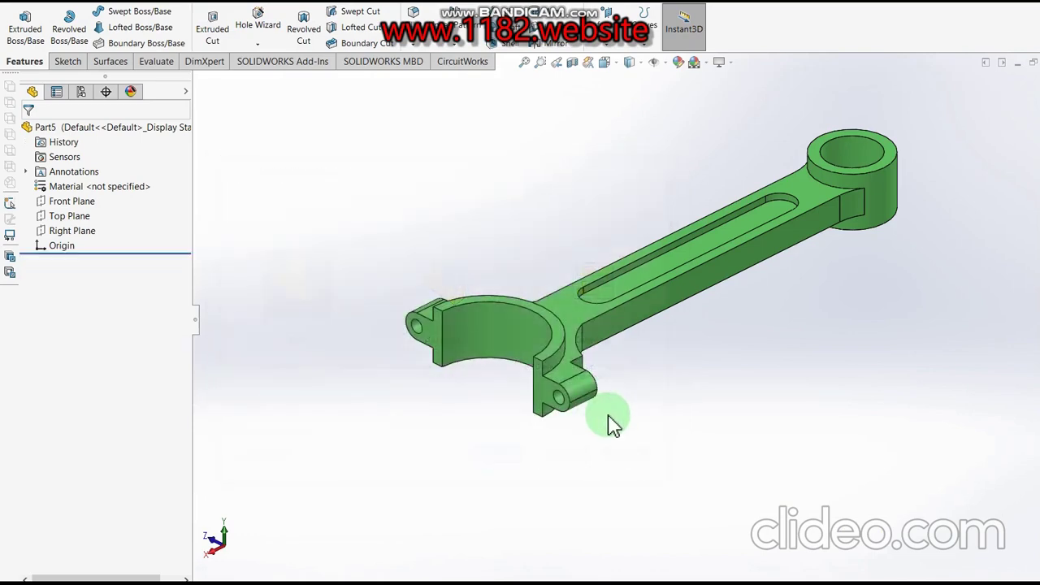
pyautogui.click(25, 28)
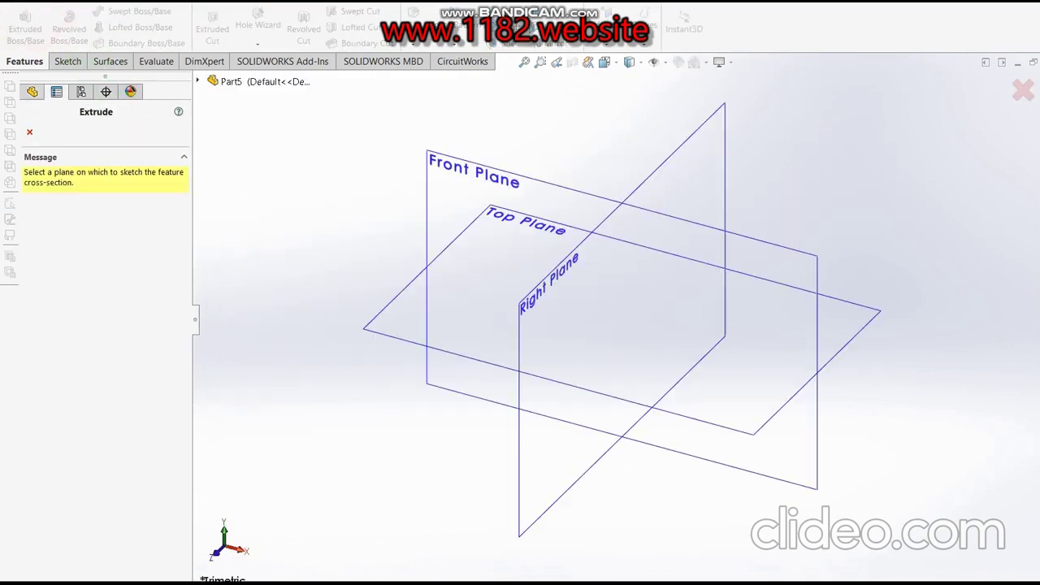
# Switch to the reference drawing, outline the bearing cap's views with a blue pen, and return to SOLIDWORKS
pyautogui.hotkey('alt', 'Tab')
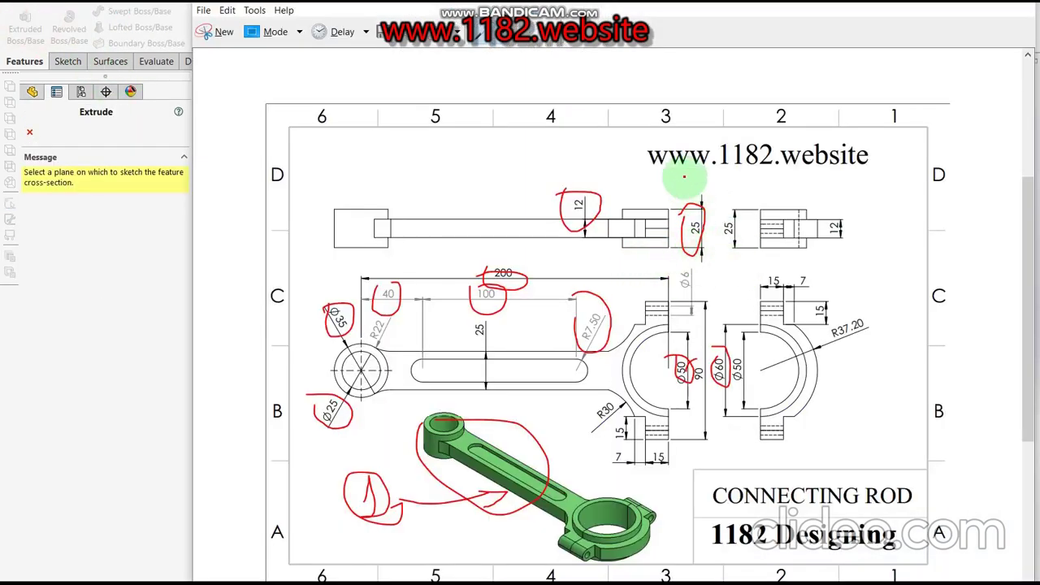
pyautogui.click(491, 31)
pyautogui.click(505, 71)
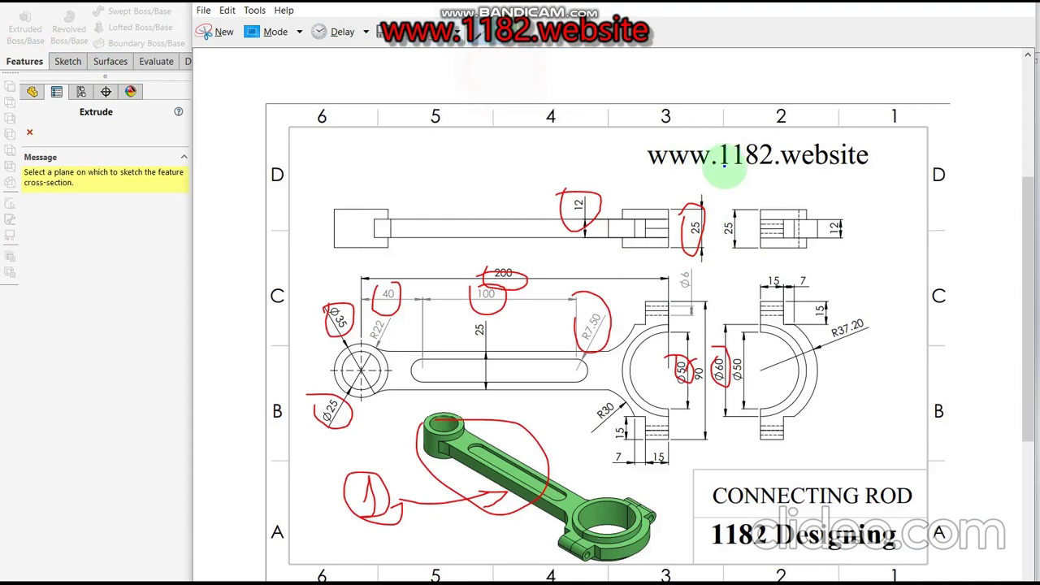
pyautogui.moveTo(717, 174)
pyautogui.mouseDown()
pyautogui.moveTo(719, 470)
pyautogui.moveTo(882, 425)
pyautogui.moveTo(904, 271)
pyautogui.moveTo(856, 199)
pyautogui.moveTo(781, 174)
pyautogui.moveTo(697, 189)
pyautogui.mouseUp()
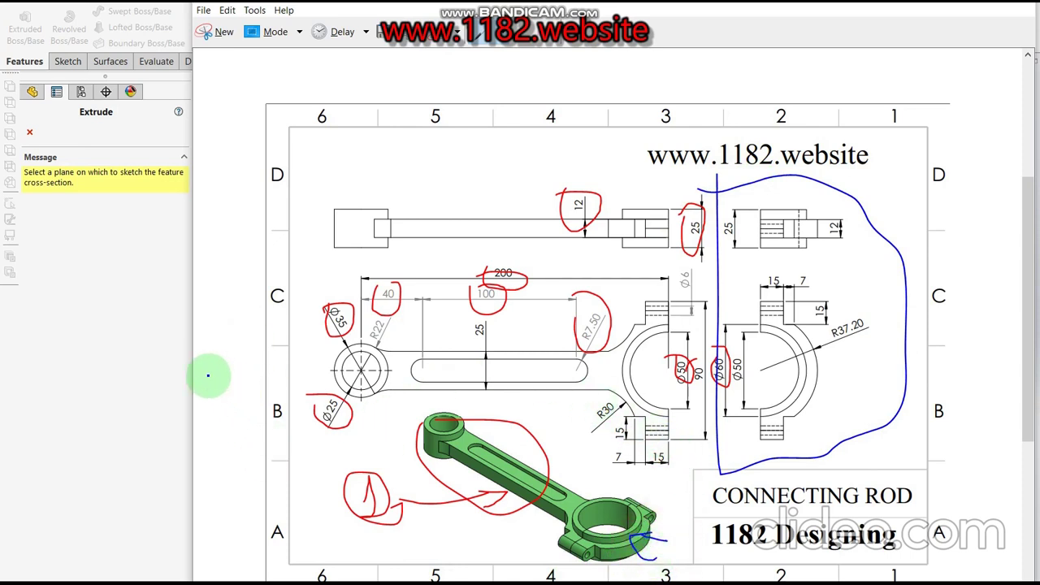
pyautogui.click(163, 319)
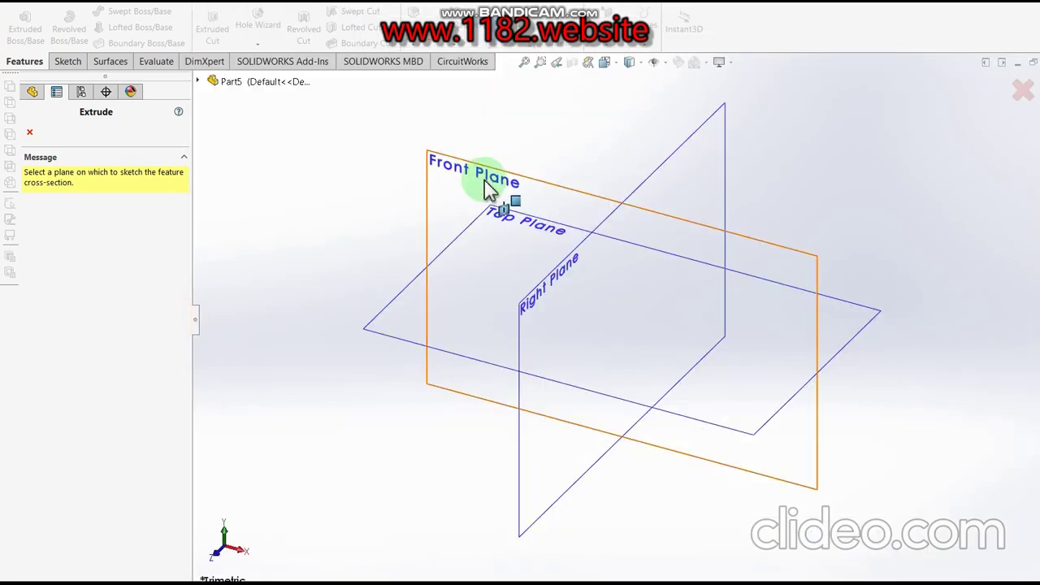
# Sketch two concentric circles about 62 mm and 97 mm in diameter, centred on the origin, on the Top Plane
pyautogui.click(455, 323)
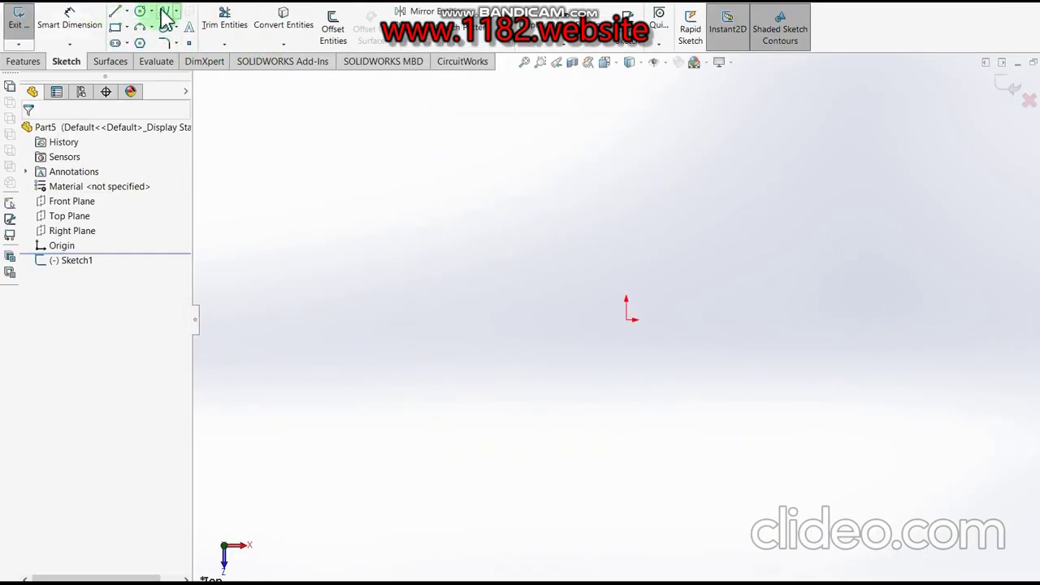
pyautogui.click(625, 319)
pyautogui.click(676, 377)
pyautogui.click(627, 326)
pyautogui.press('Escape')
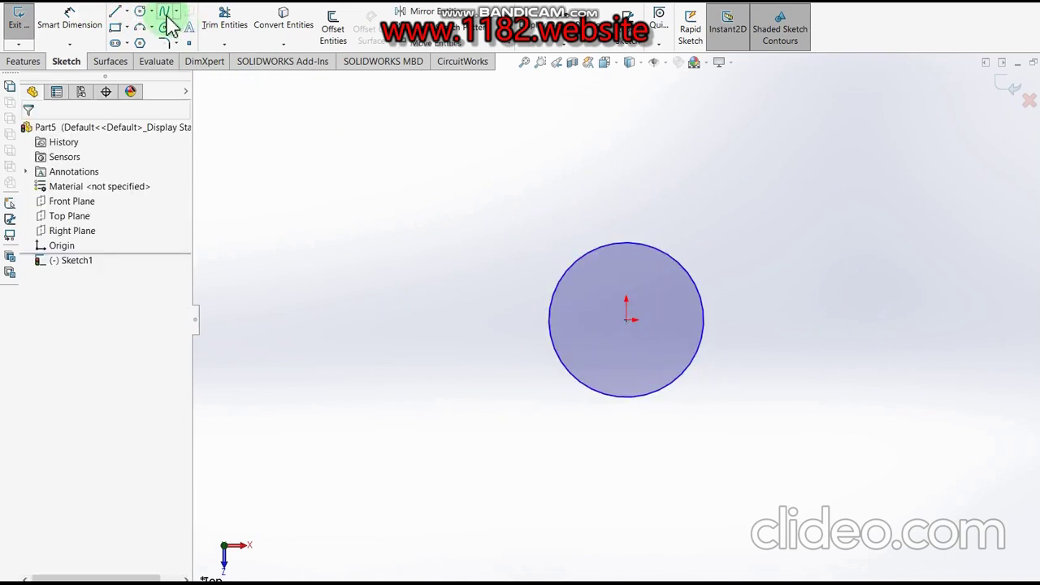
pyautogui.click(626, 319)
pyautogui.click(711, 404)
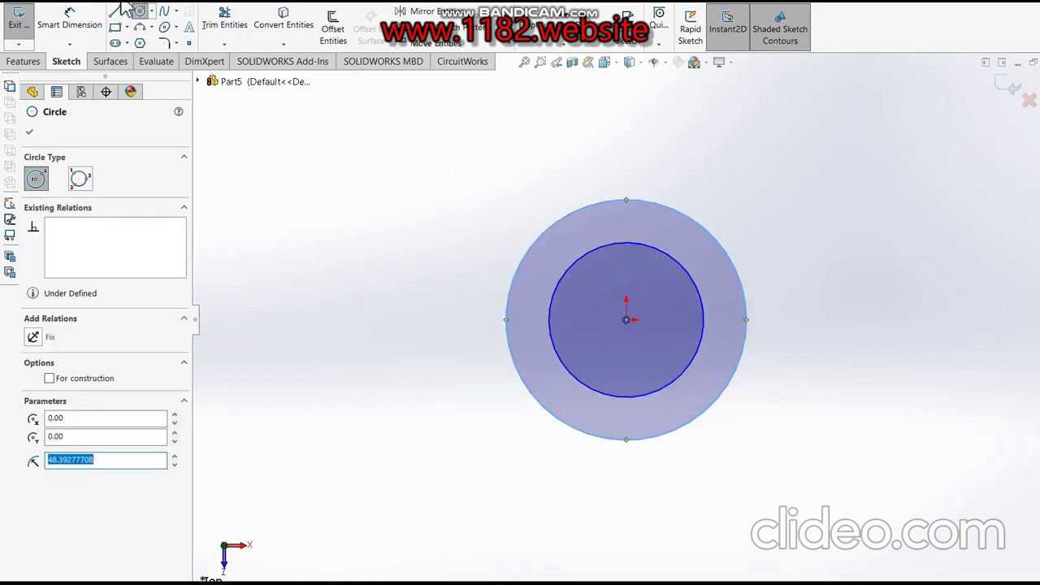
# Dimension the inner circle to 50 mm diameter and the outer circle to 60 mm diameter
pyautogui.click(61, 22)
pyautogui.click(585, 416)
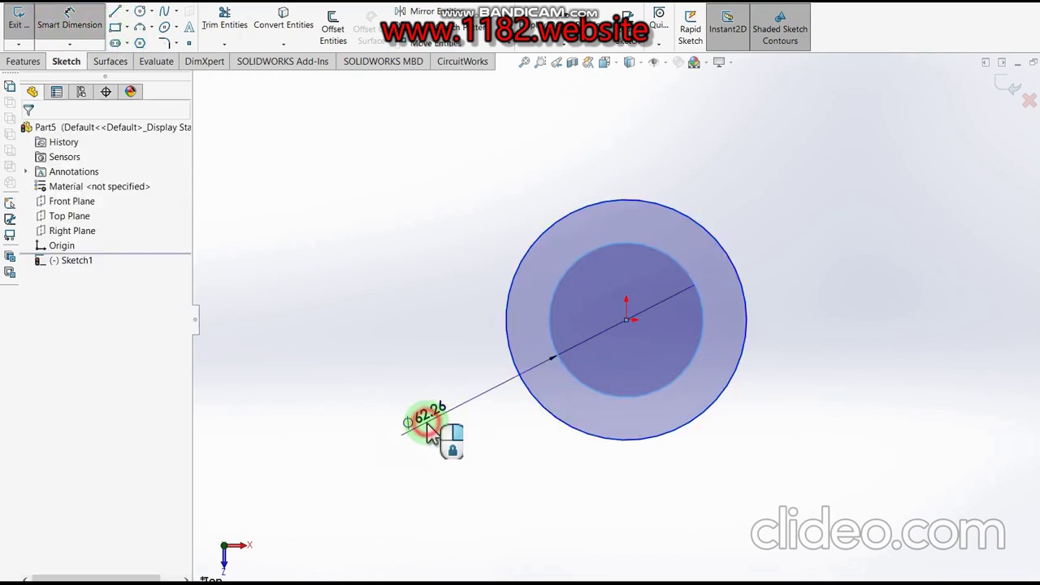
pyautogui.click(430, 428)
pyautogui.write('50')
pyautogui.press('Return')
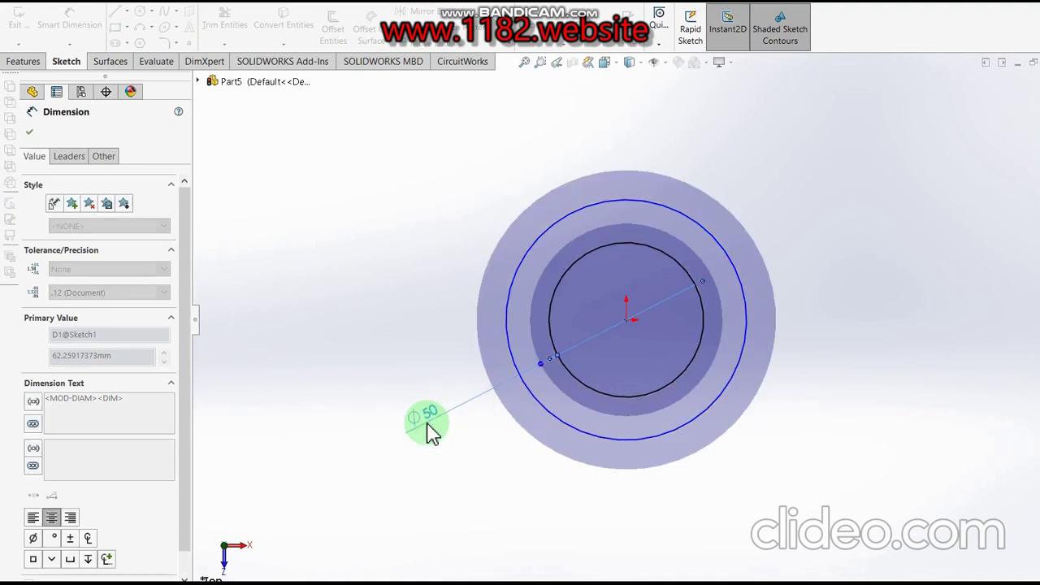
pyautogui.click(571, 436)
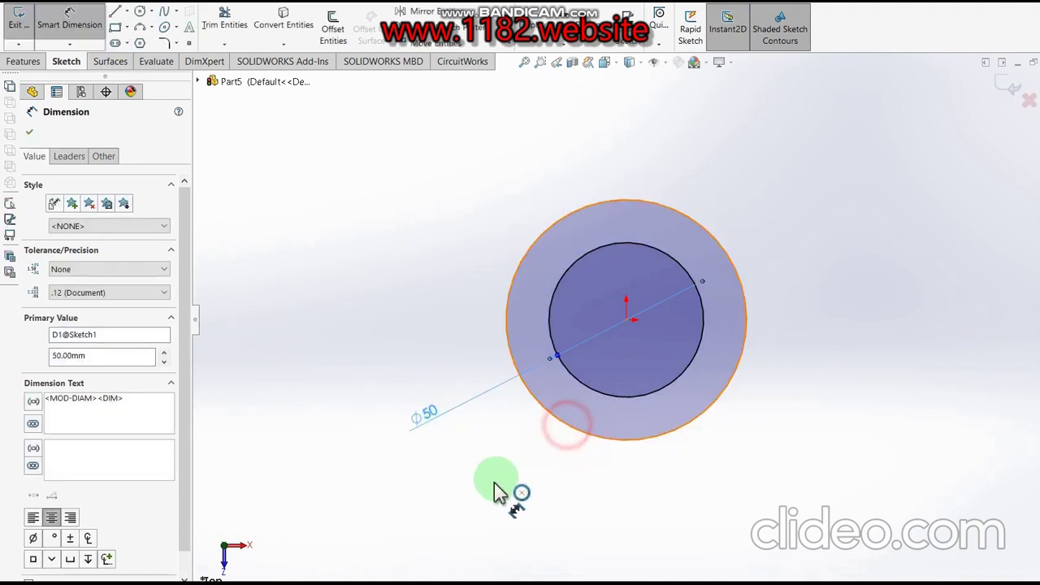
pyautogui.click(480, 491)
pyautogui.write('60')
pyautogui.press('Return')
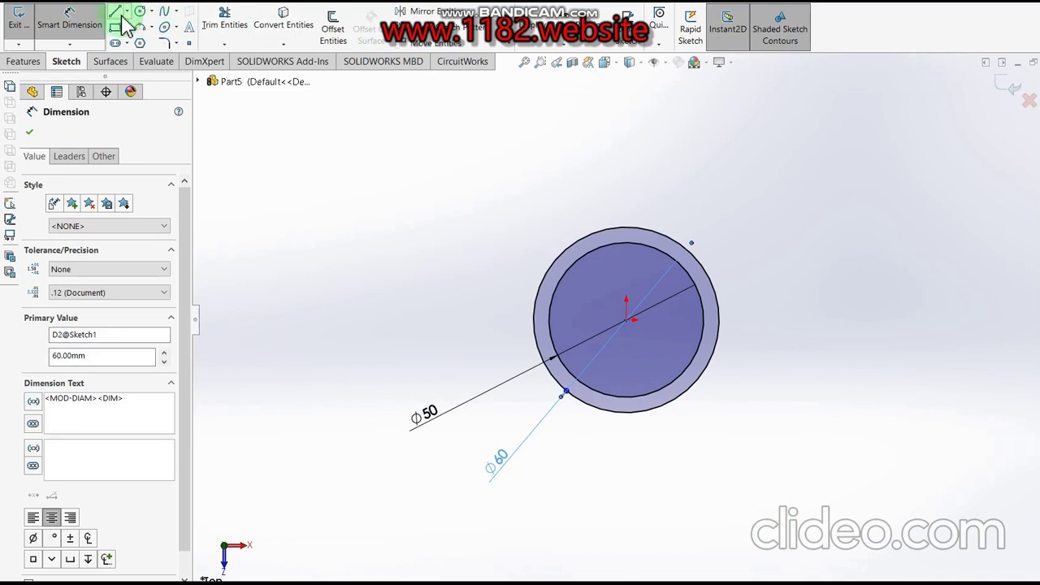
# Sketch a stepped lug profile from the outer circle's top point: about 24 mm up, 21 mm right, 18 mm down and 26 mm right
pyautogui.click(114, 12)
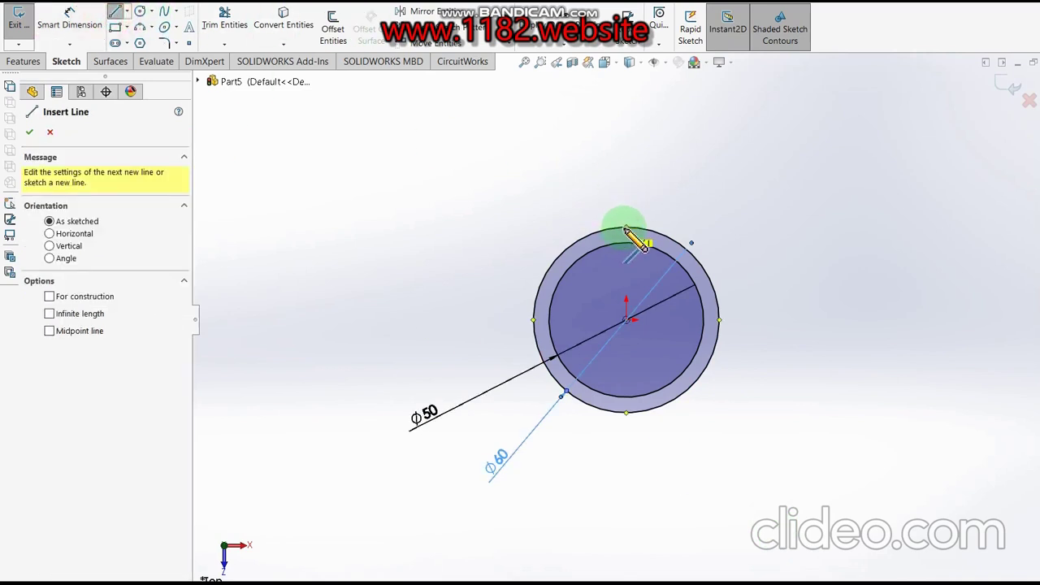
pyautogui.click(625, 228)
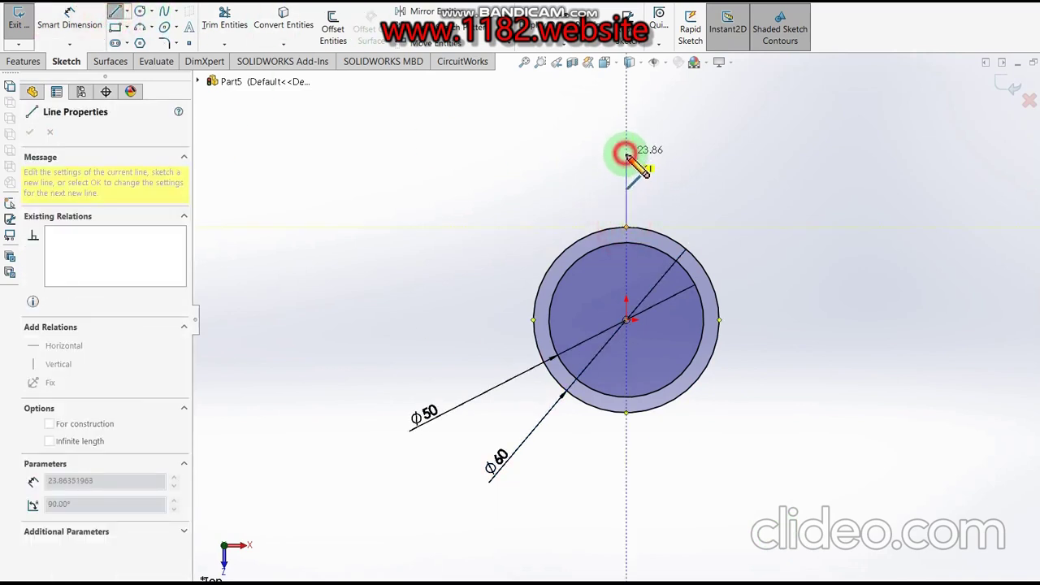
pyautogui.click(626, 154)
pyautogui.click(691, 152)
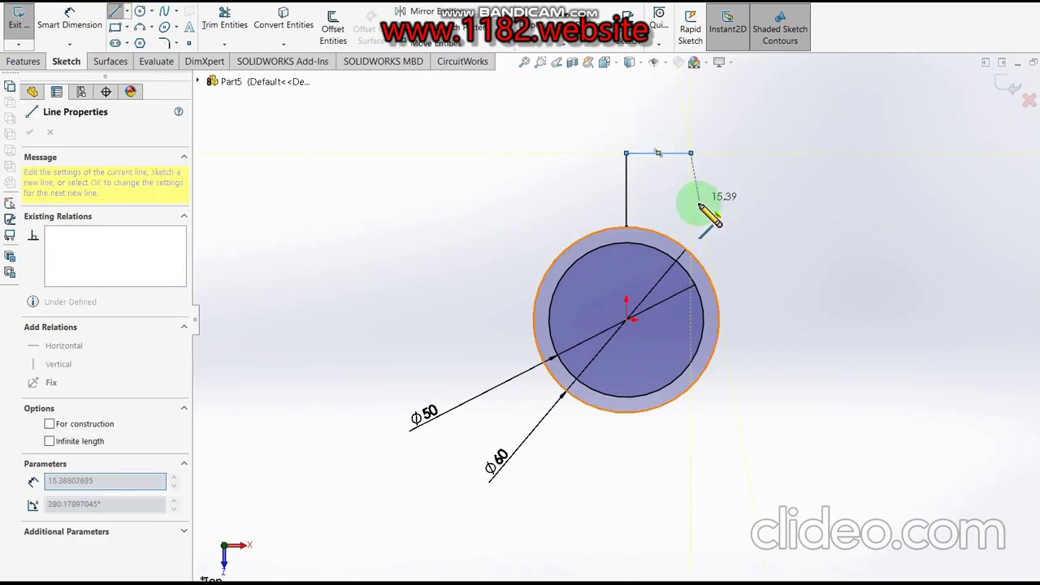
pyautogui.click(691, 208)
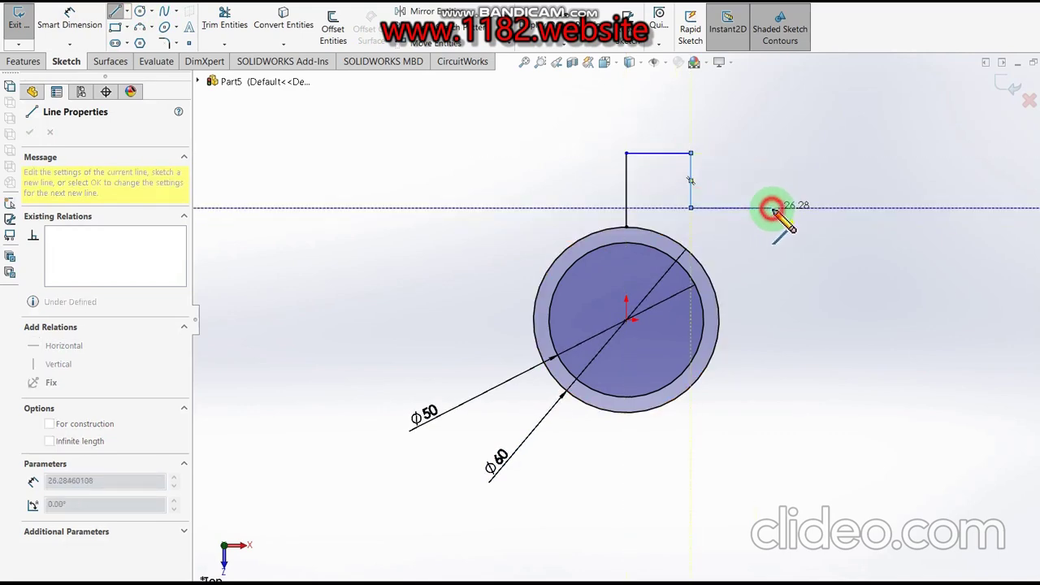
pyautogui.click(772, 208)
pyautogui.press('Escape')
# Dimension the lug's lower horizontal line to 7 mm and its right vertical edge to 15 mm
pyautogui.click(63, 22)
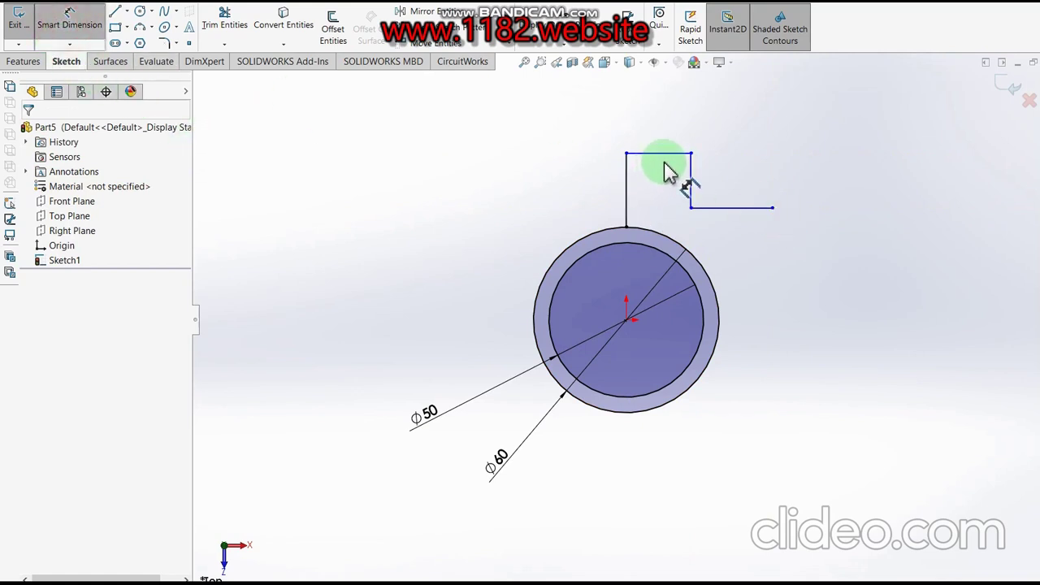
pyautogui.click(745, 209)
pyautogui.click(746, 197)
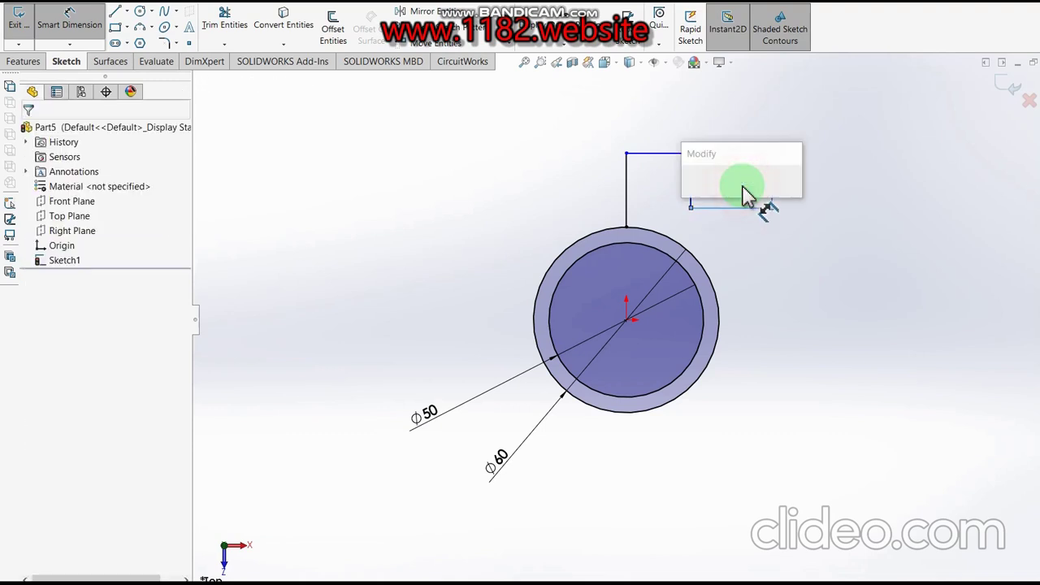
pyautogui.click(741, 185)
pyautogui.click(688, 167)
pyautogui.click(750, 171)
pyautogui.click(756, 173)
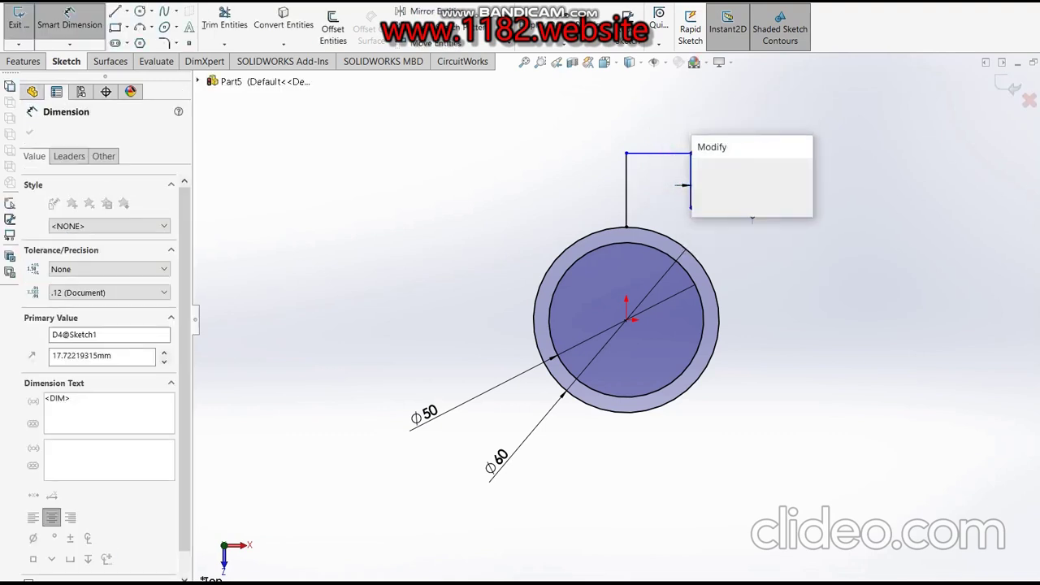
pyautogui.write('15')
pyautogui.press('Return')
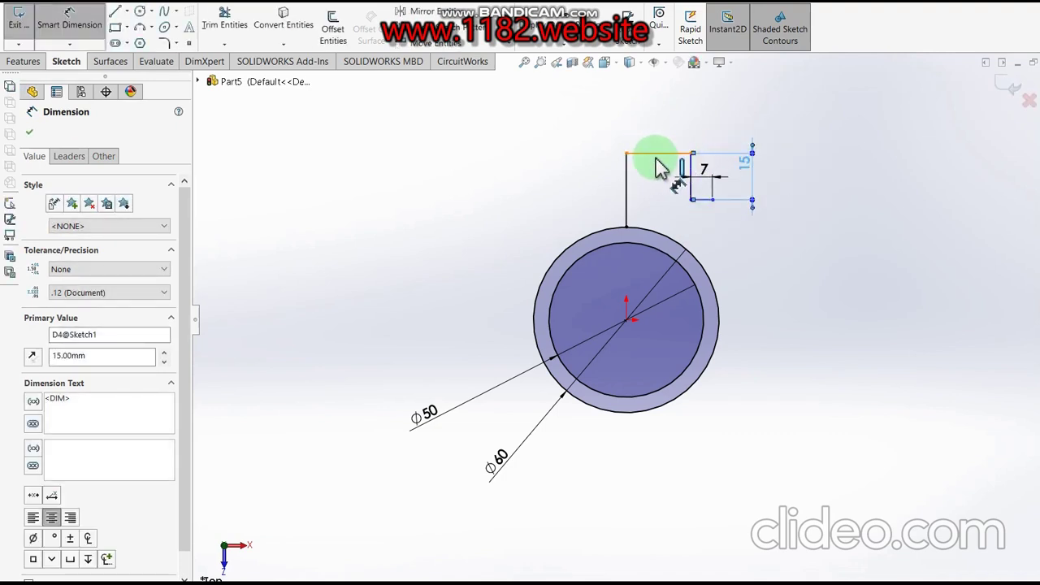
# Dimension the lug's top line to 15 mm long and its height above the origin to 45 mm
pyautogui.click(663, 158)
pyautogui.click(667, 140)
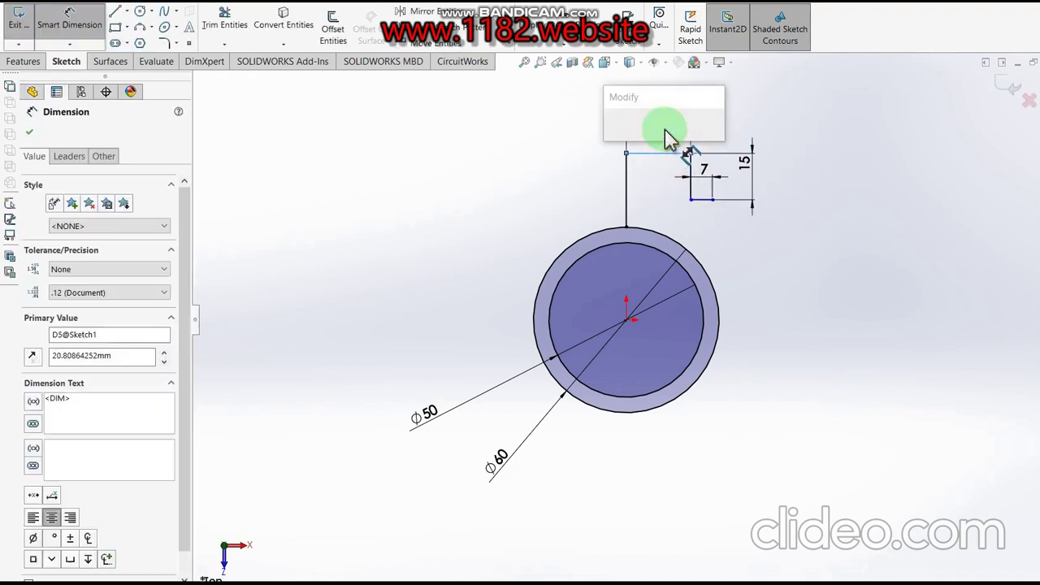
pyautogui.write('15')
pyautogui.press('Return')
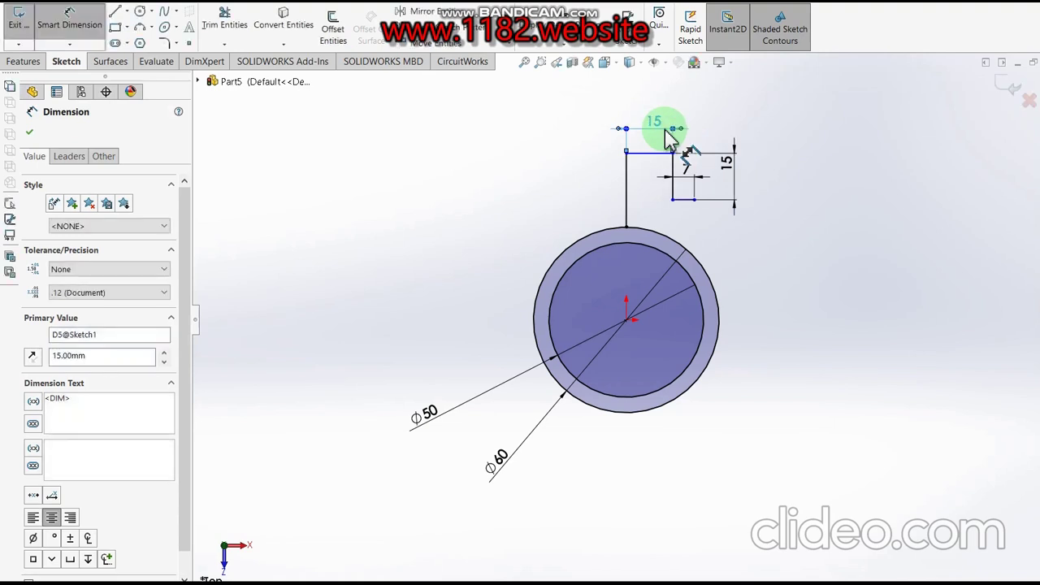
pyautogui.moveTo(640, 161); pyautogui.dragTo(616, 325)
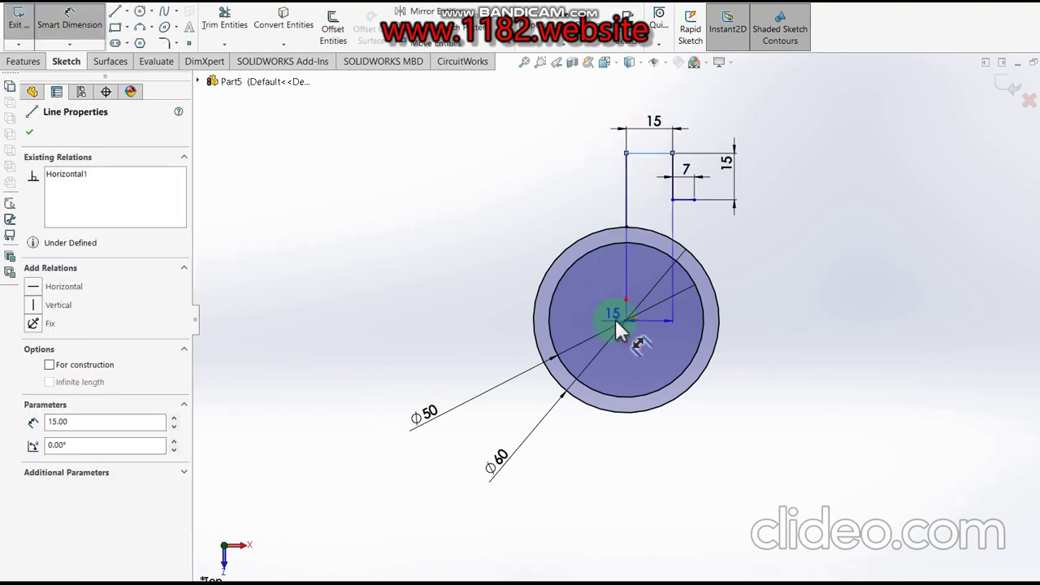
pyautogui.click(623, 319)
pyautogui.click(388, 277)
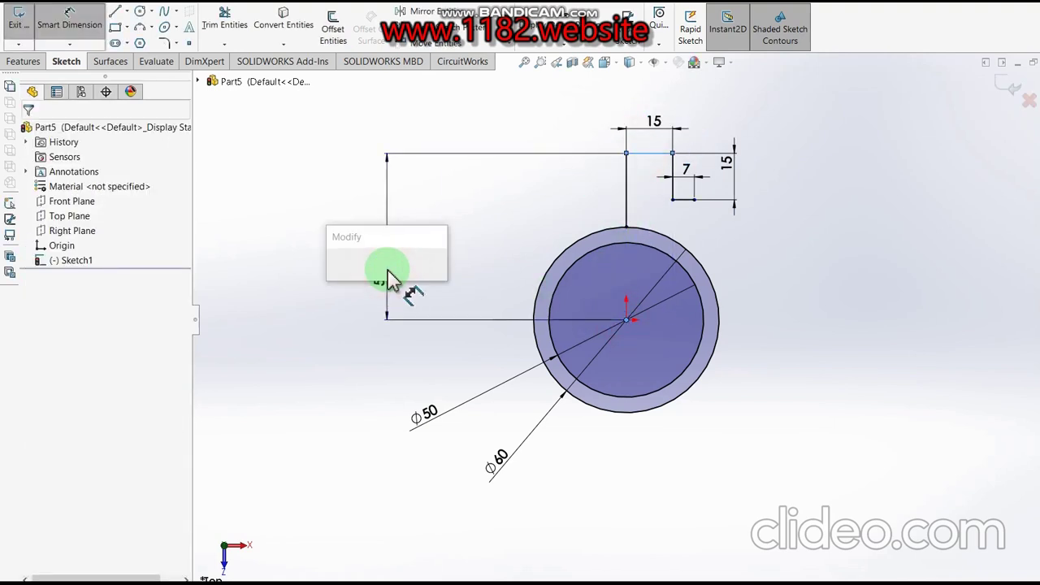
pyautogui.write('45')
pyautogui.press('Return')
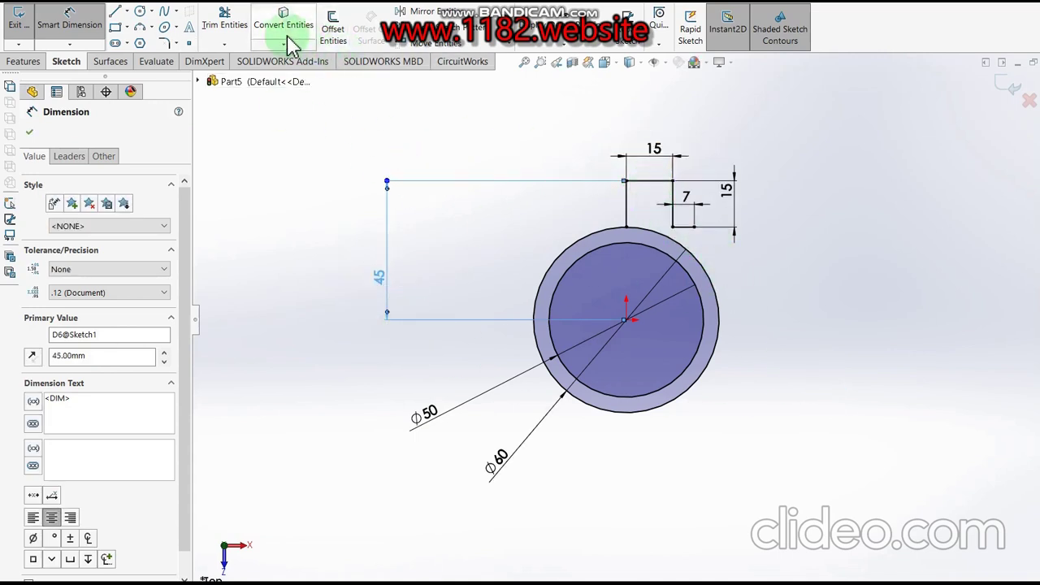
# Sketch a horizontal construction centerline from the origin to beyond the outer circle, on the same side as the lug
pyautogui.click(132, 20)
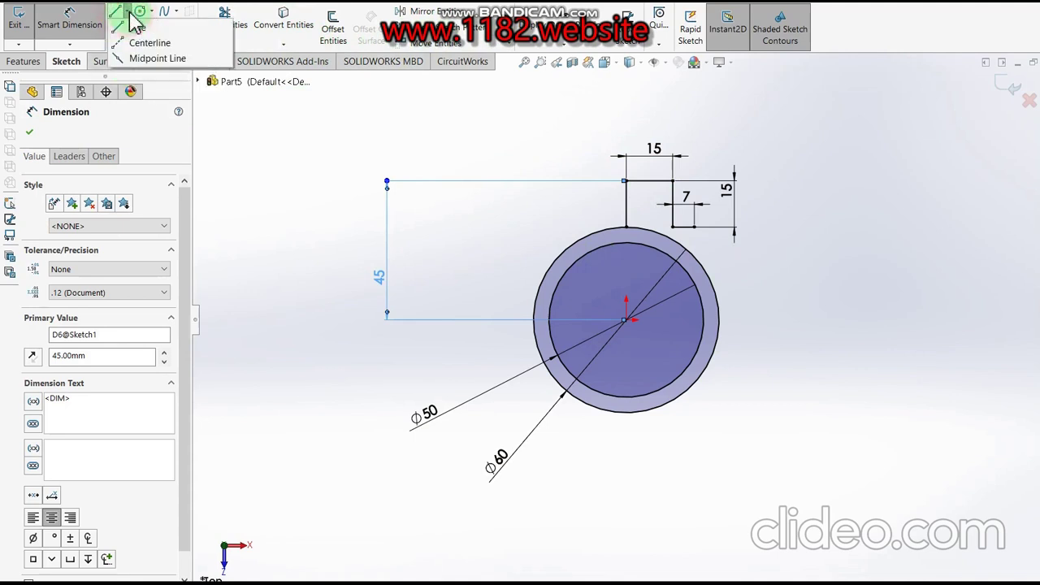
pyautogui.click(150, 42)
pyautogui.click(623, 331)
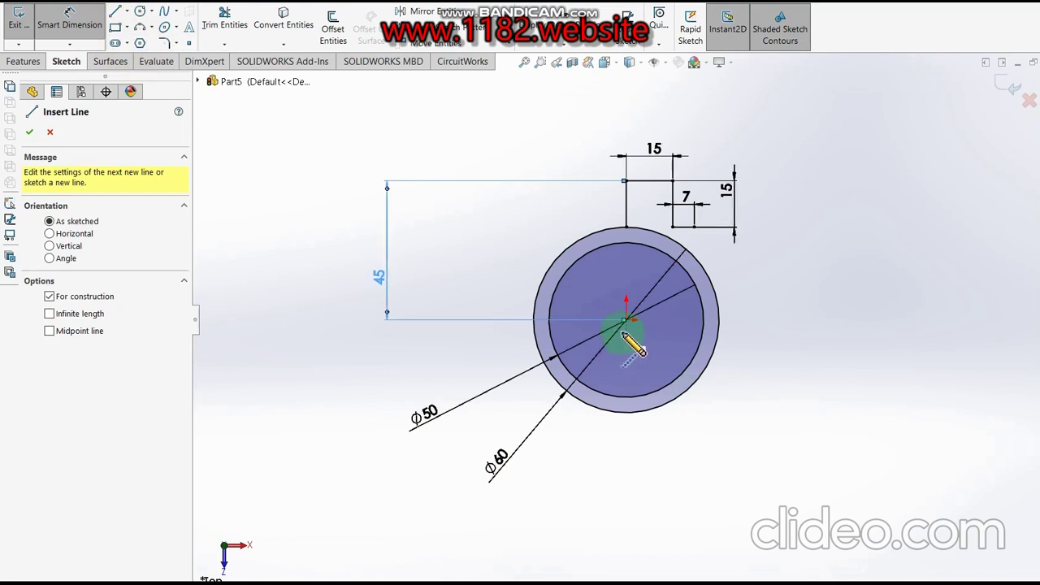
pyautogui.moveTo(624, 333); pyautogui.dragTo(842, 320)
pyautogui.press('Escape')
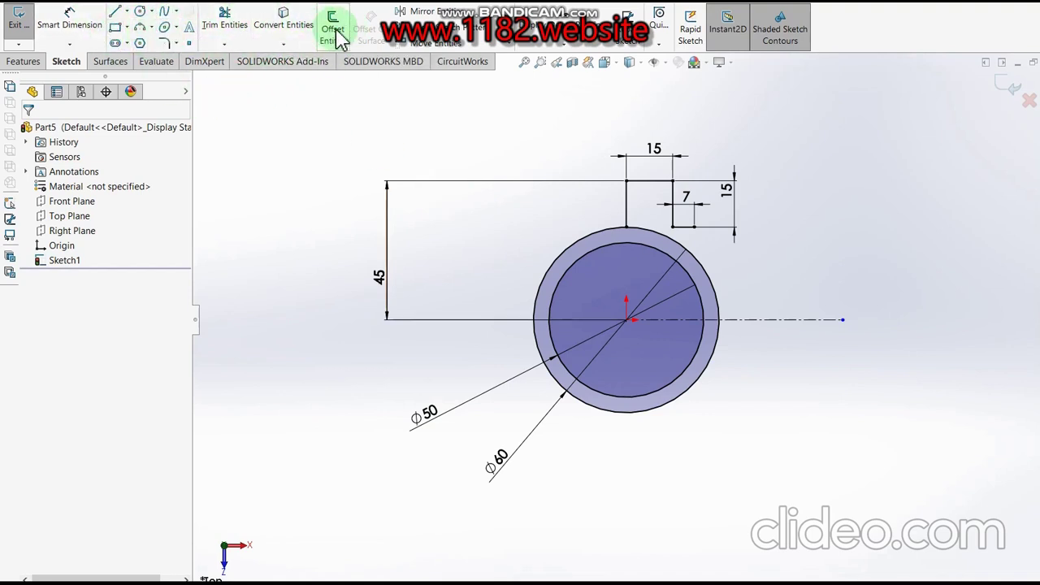
# Mirror the four lug profile lines about the horizontal centerline
pyautogui.click(424, 13)
pyautogui.click(625, 205)
pyautogui.click(654, 180)
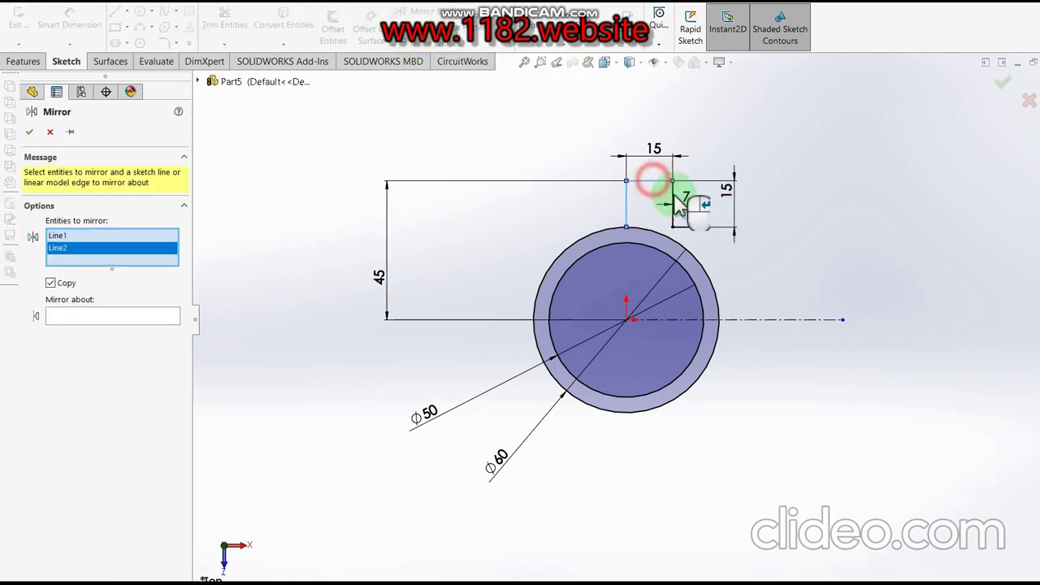
pyautogui.click(673, 214)
pyautogui.click(682, 227)
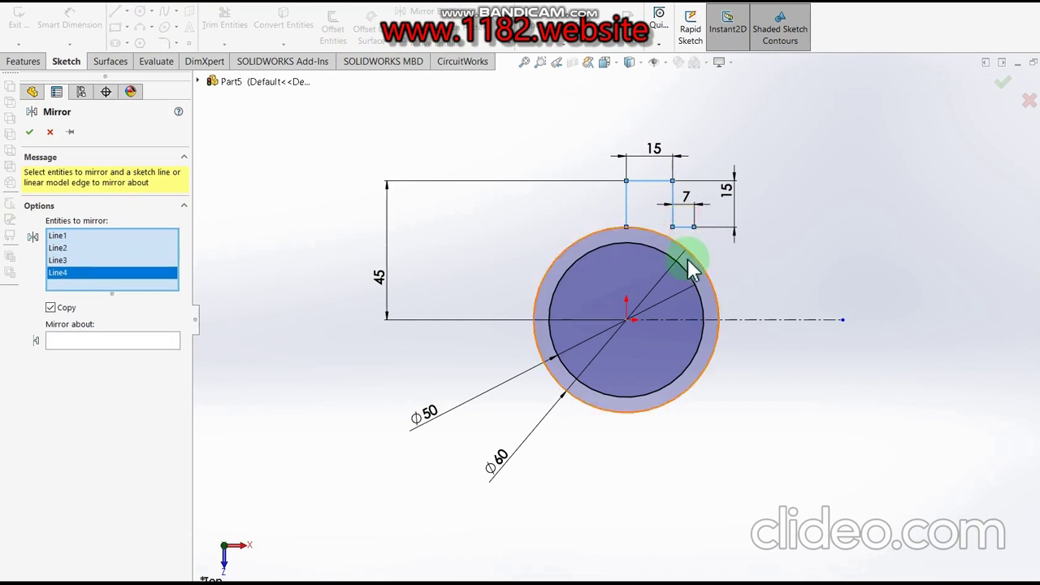
pyautogui.click(133, 340)
pyautogui.click(776, 320)
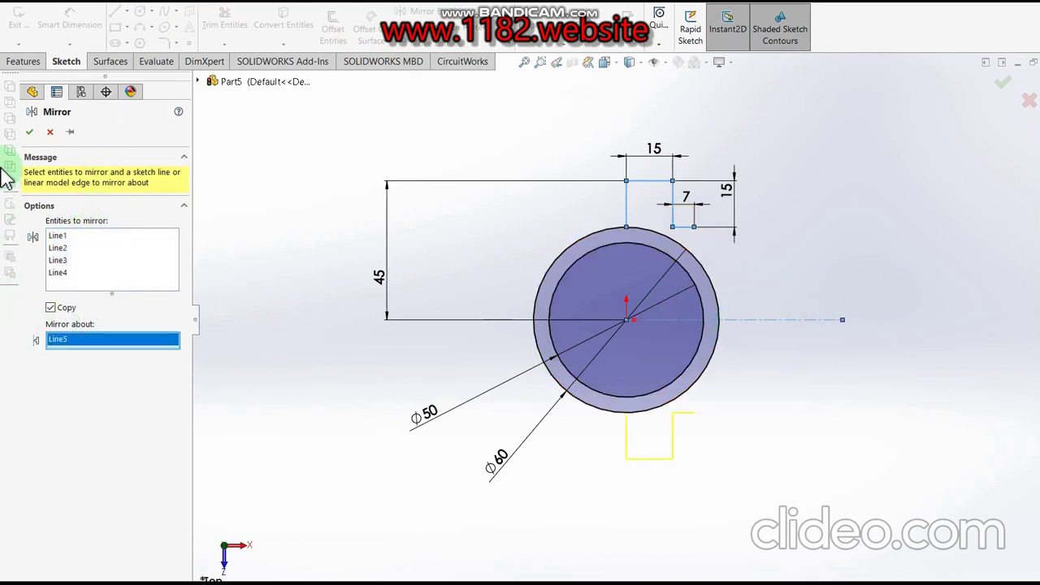
pyautogui.click(30, 133)
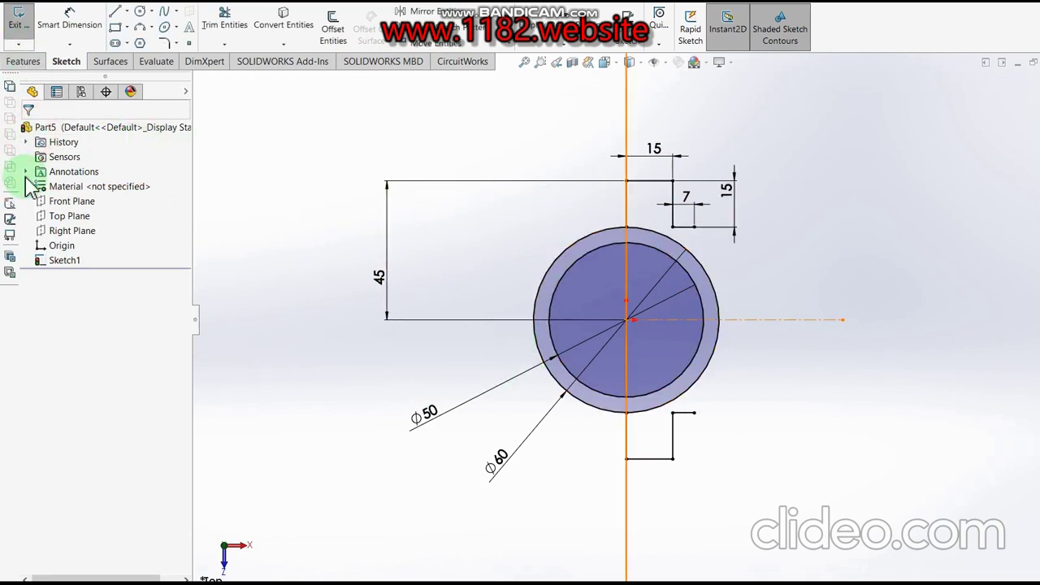
# Sketch a circle of about 37.2 mm radius centred on the origin, through the free end of the lug's 7 mm line
pyautogui.click(139, 14)
pyautogui.click(625, 319)
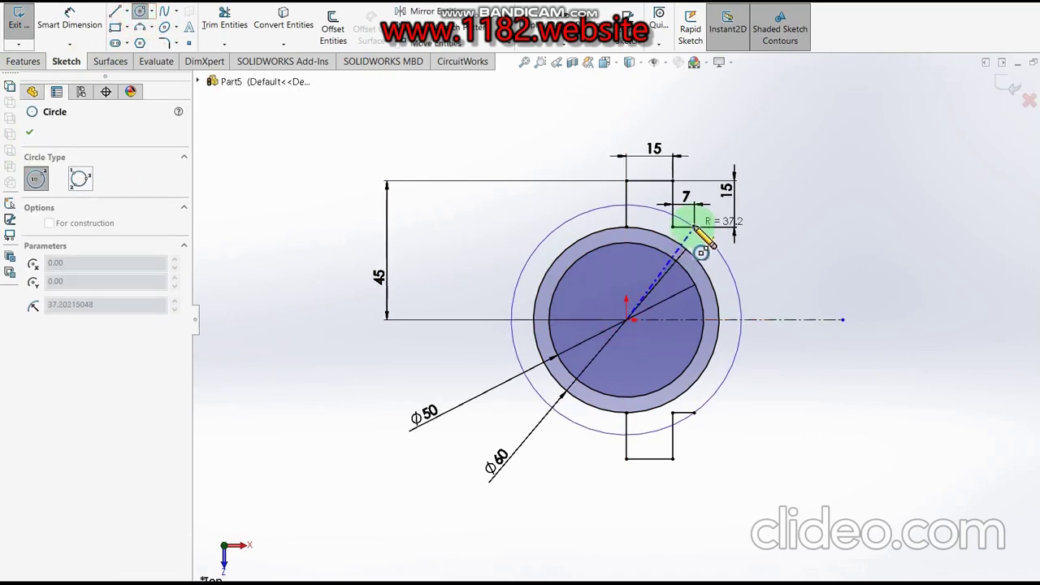
pyautogui.click(701, 238)
pyautogui.scroll(-4, 670, 247)
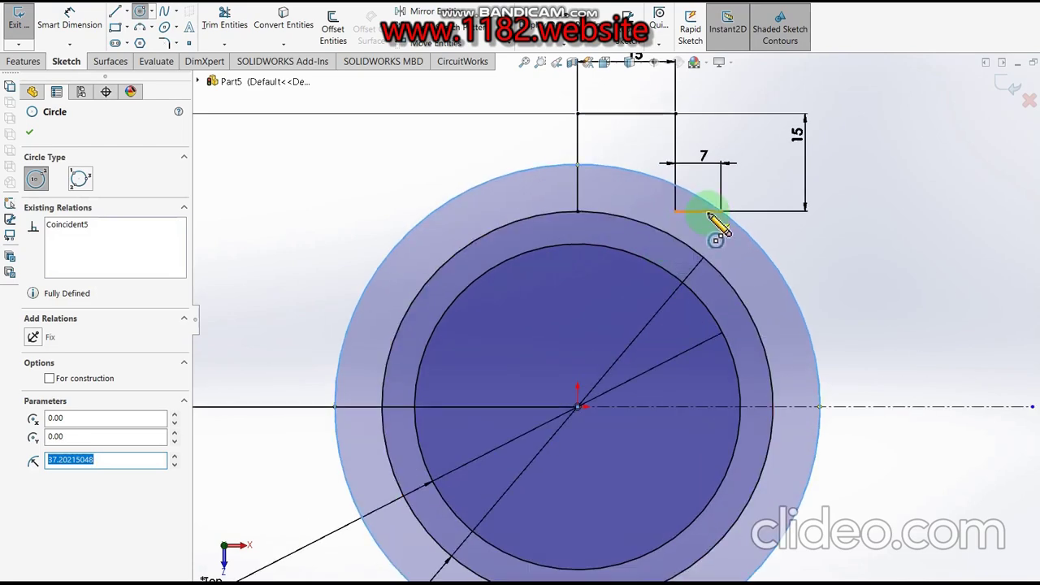
# Trim the 37.2 mm radius circle to the outer arc that joins the upper and lower lugs' short horizontal lines
pyautogui.press('f')
pyautogui.click(225, 24)
pyautogui.moveTo(476, 233); pyautogui.dragTo(516, 277)
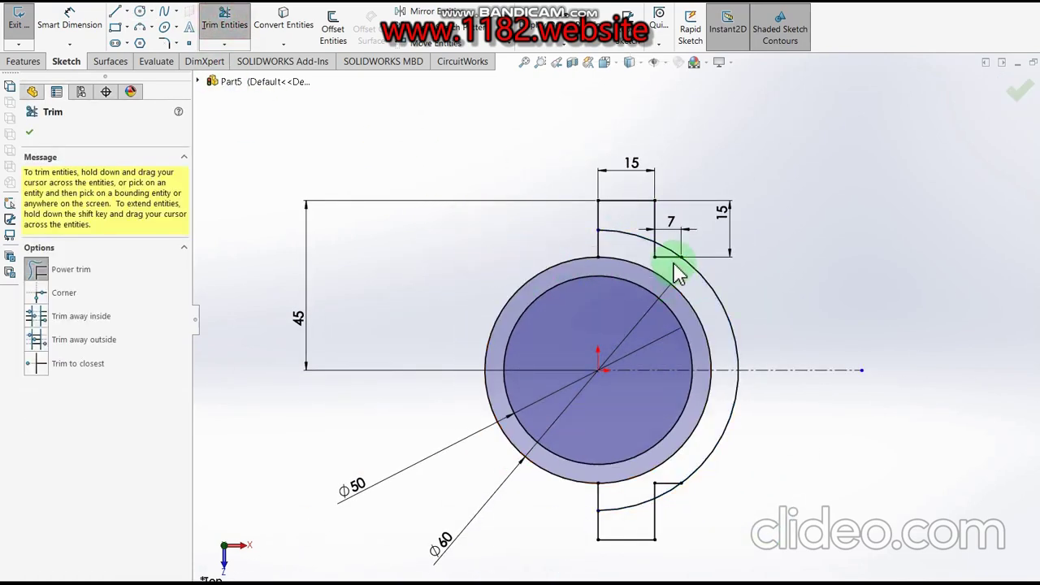
pyautogui.scroll(-3, 676, 262)
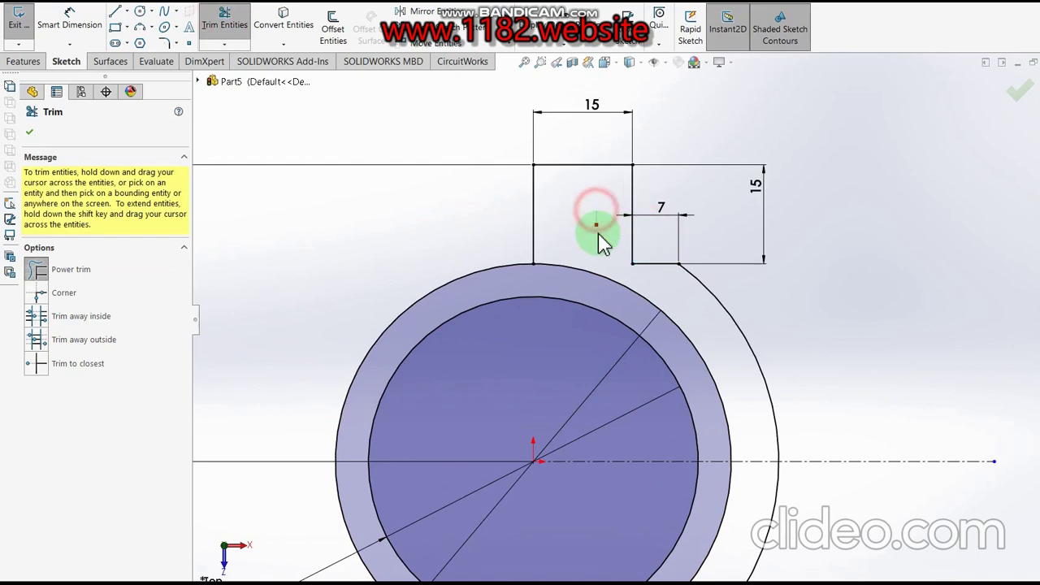
pyautogui.scroll(4, 683, 325)
pyautogui.scroll(-4, 650, 394)
pyautogui.moveTo(647, 400)
pyautogui.mouseDown()
pyautogui.moveTo(632, 390)
pyautogui.moveTo(585, 418)
pyautogui.moveTo(576, 441)
pyautogui.mouseUp()
pyautogui.scroll(3, 578, 366)
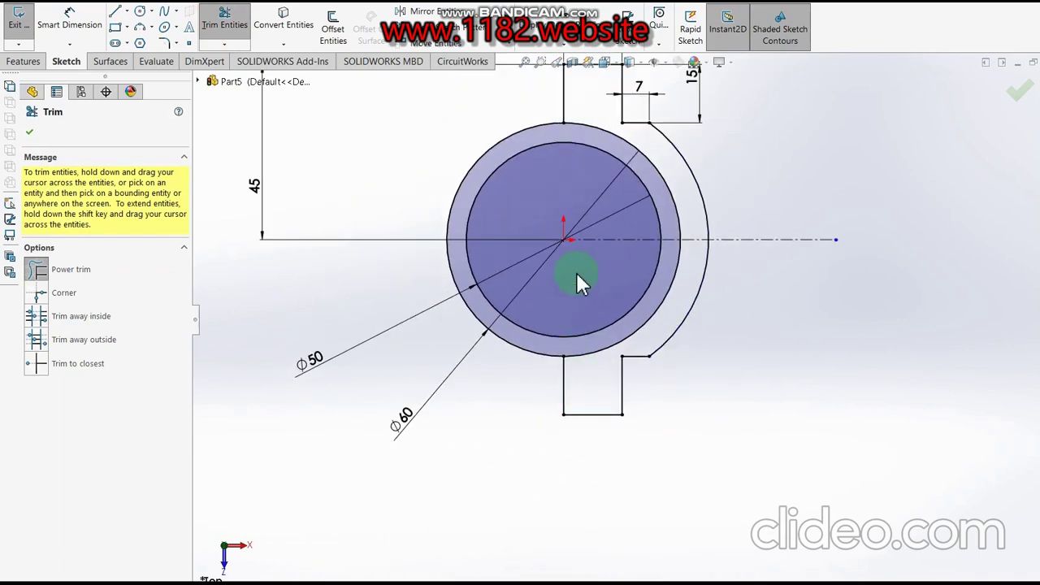
pyautogui.scroll(1, 579, 276)
pyautogui.scroll(1, 566, 209)
pyautogui.scroll(-2, 553, 370)
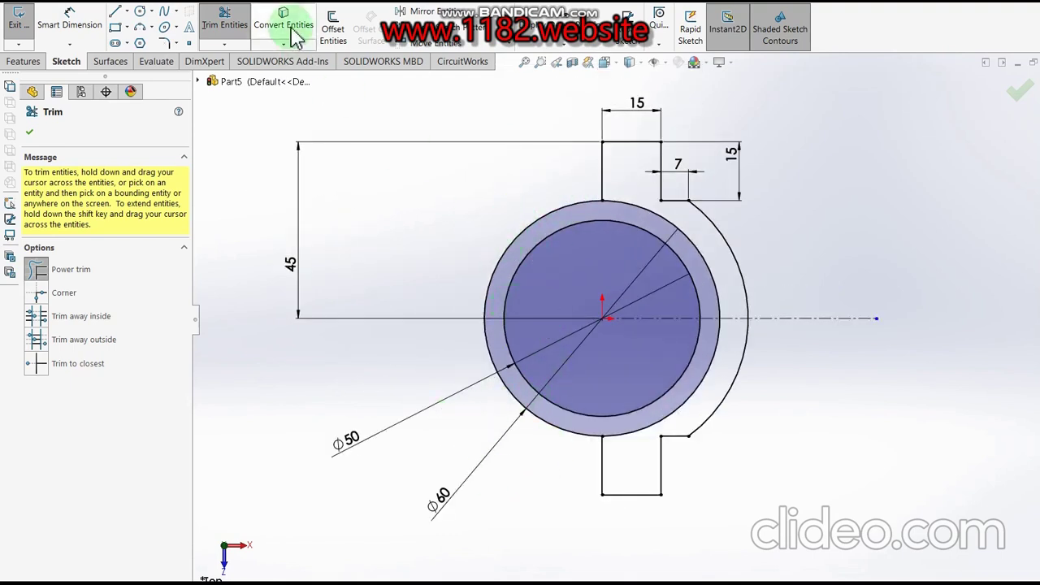
# Sketch a vertical centerline between the top and bottom points of the 60 mm circle
pyautogui.click(127, 13)
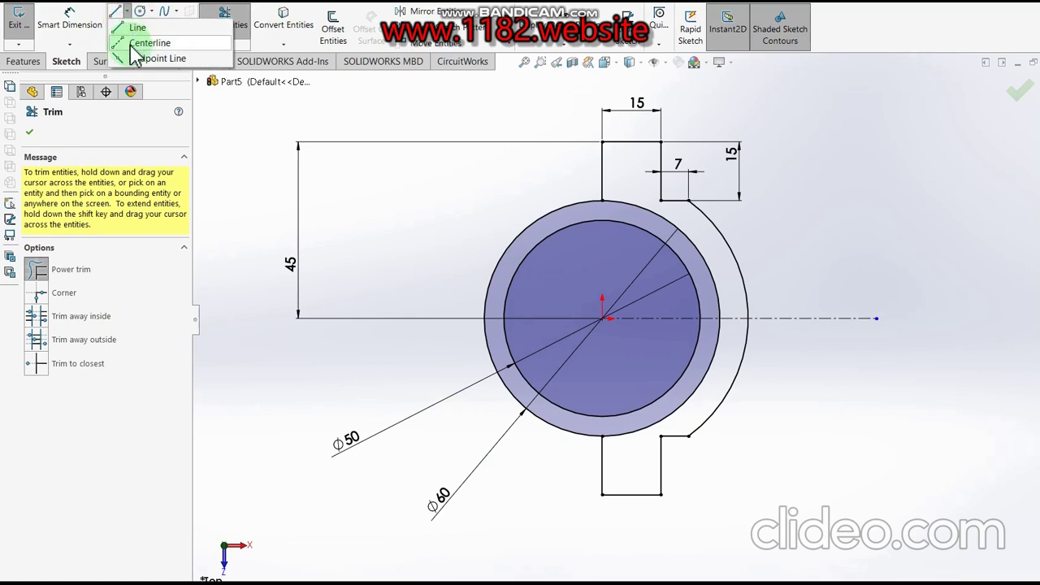
pyautogui.click(207, 33)
pyautogui.click(601, 201)
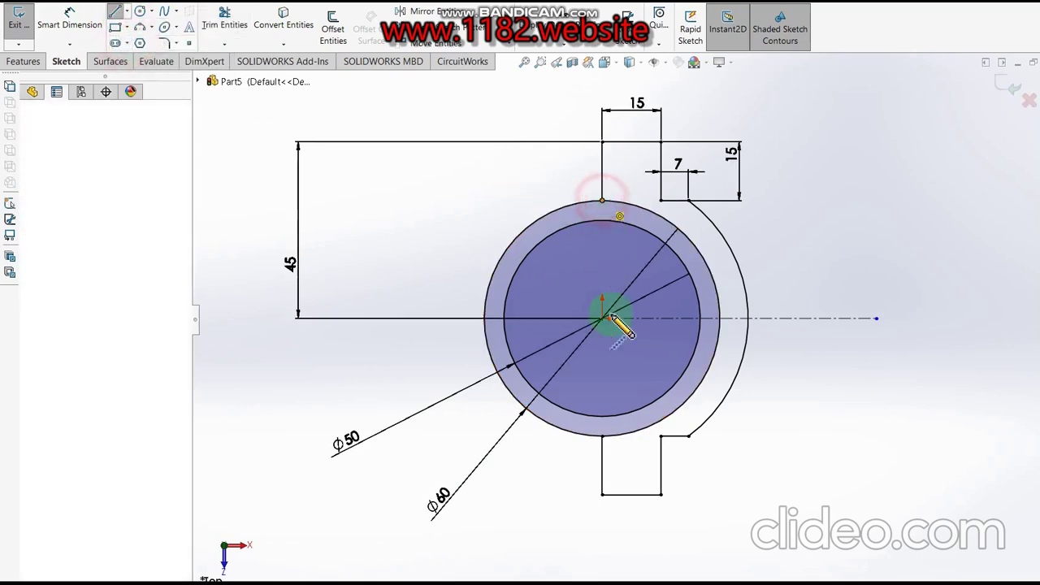
pyautogui.click(601, 437)
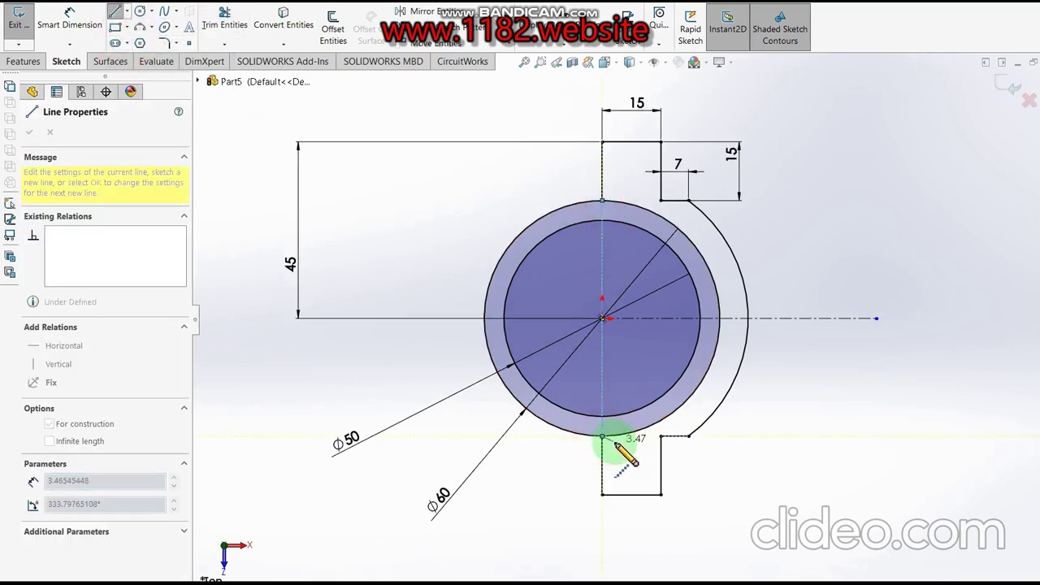
# Trim away the halves of the 50 mm and 60 mm circles that lie opposite the lugs
pyautogui.click(230, 31)
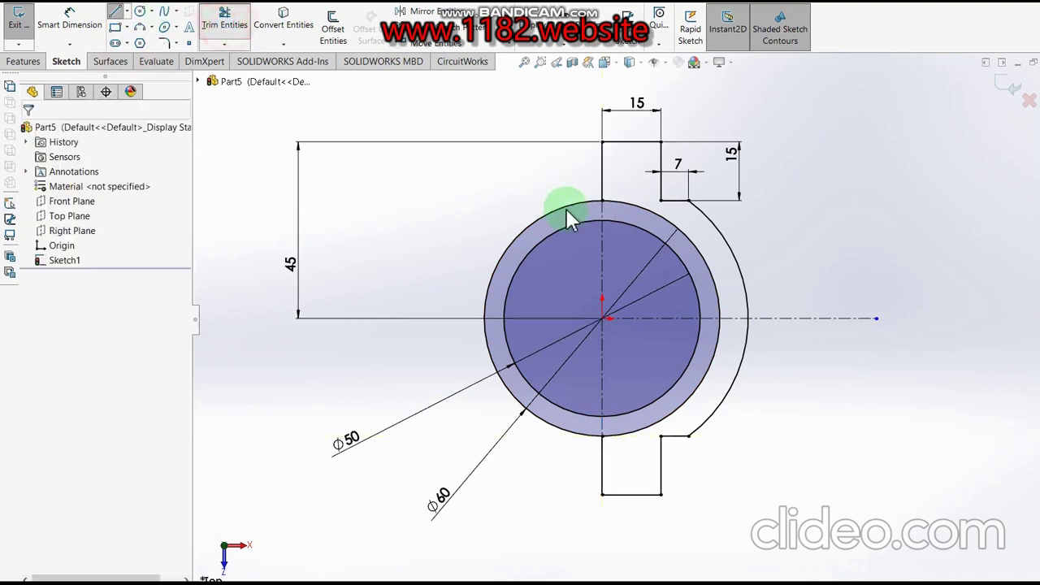
pyautogui.moveTo(532, 223)
pyautogui.mouseDown()
pyautogui.moveTo(545, 371)
pyautogui.moveTo(530, 299)
pyautogui.mouseUp()
pyautogui.moveTo(538, 262)
pyautogui.mouseDown()
pyautogui.moveTo(593, 276)
pyautogui.moveTo(480, 271)
pyautogui.mouseUp()
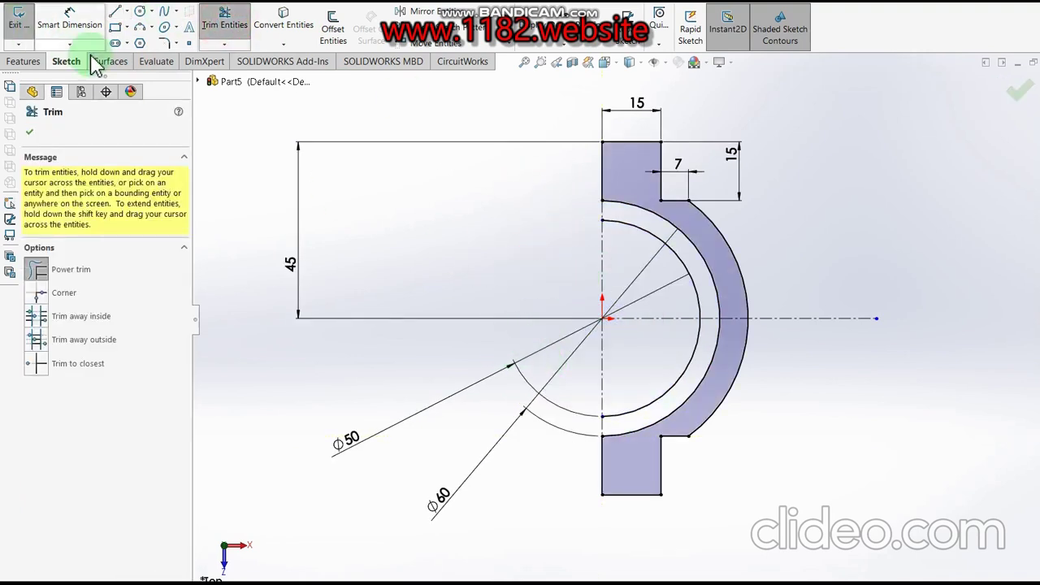
# Close the half ring with two 5 mm vertical lines joining the inner and outer arc ends at top and bottom
pyautogui.click(116, 13)
pyautogui.click(601, 201)
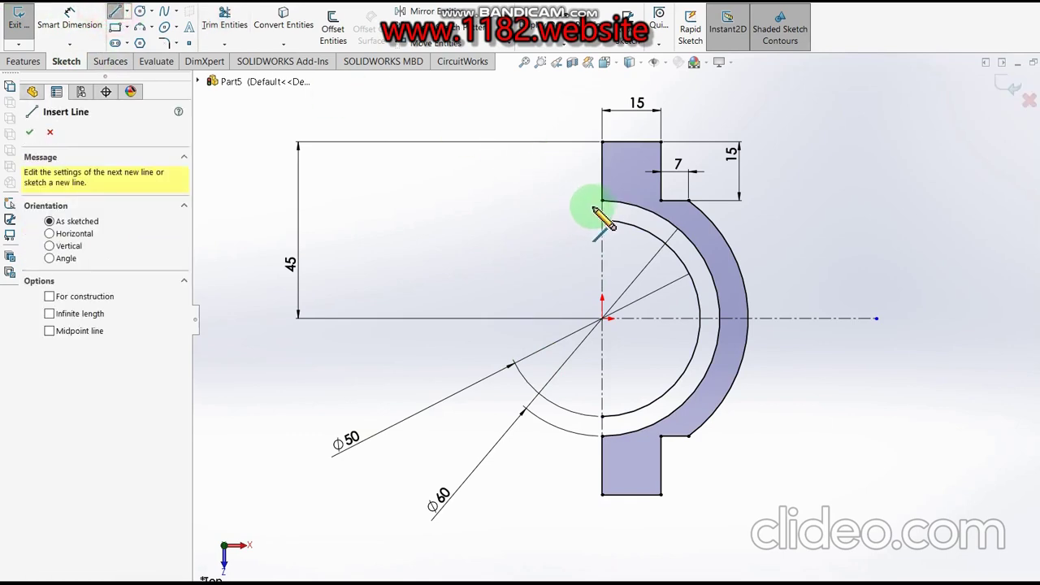
pyautogui.click(602, 218)
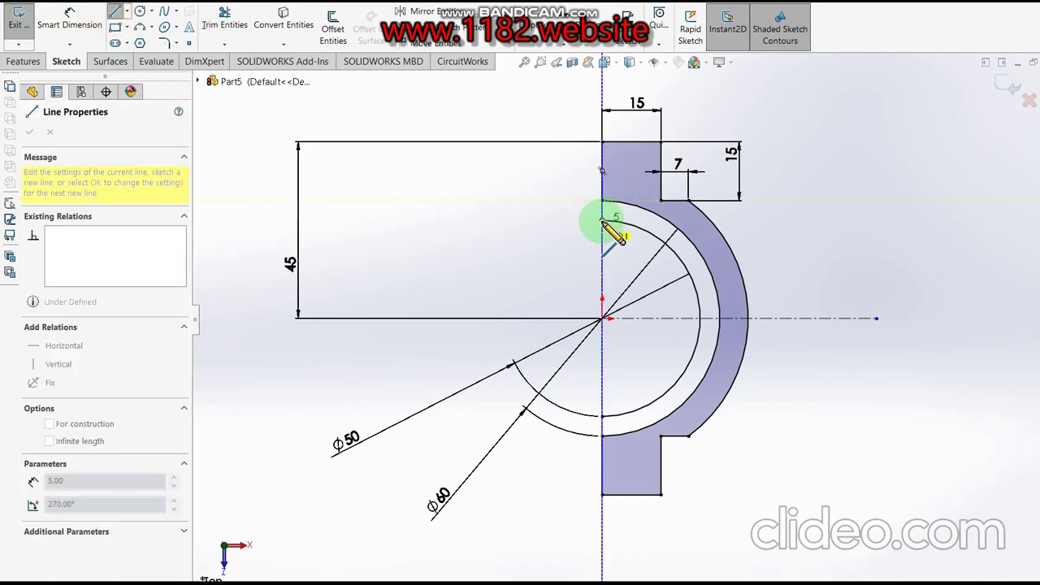
pyautogui.click(601, 416)
pyautogui.click(602, 437)
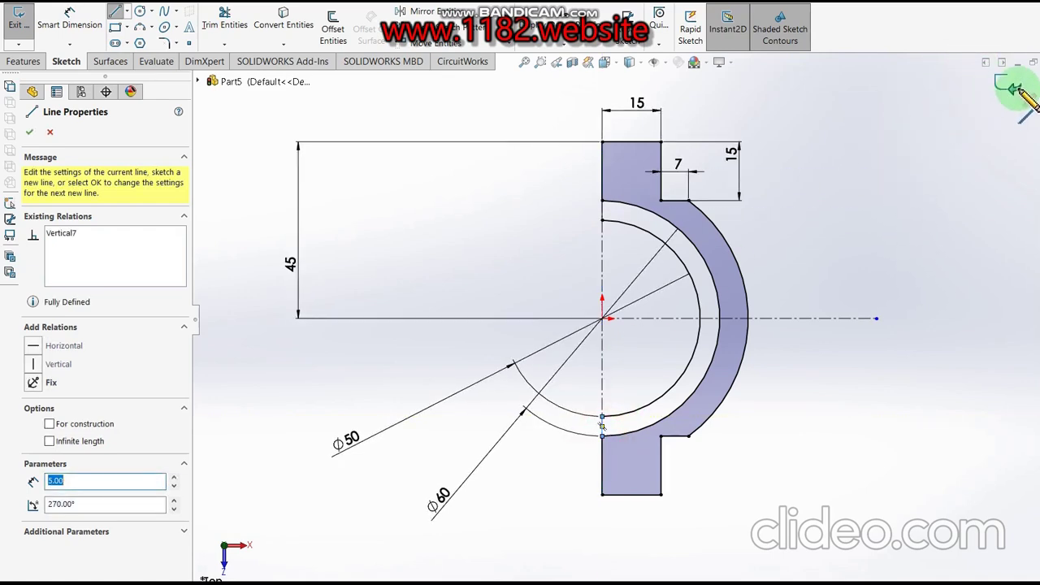
# Extrude the half-ring region between the 50 mm and 60 mm arcs by 25 mm with the Mid Plane end condition
pyautogui.click(720, 337)
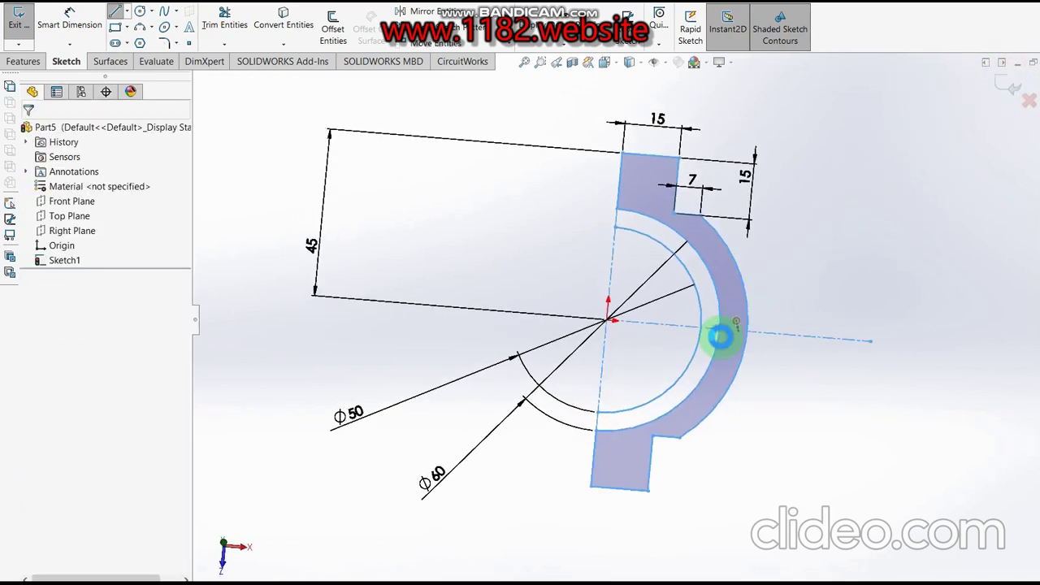
pyautogui.click(648, 343)
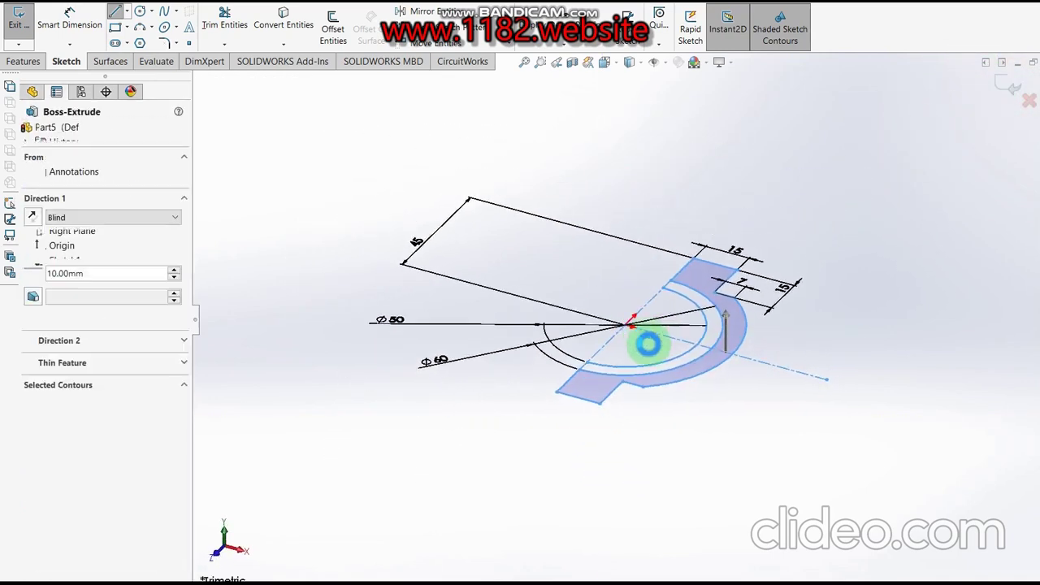
pyautogui.click(709, 363)
pyautogui.click(114, 217)
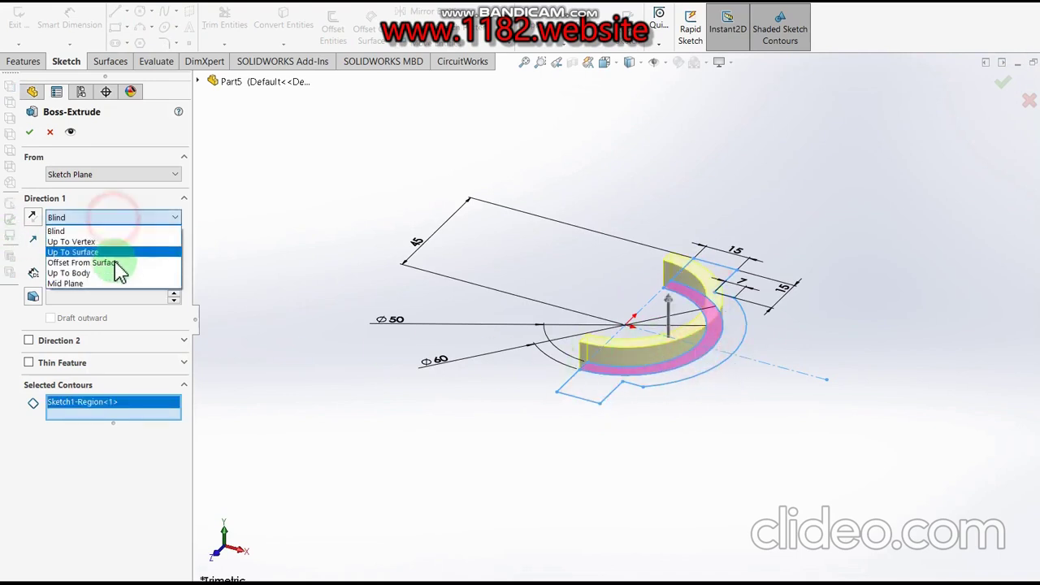
pyautogui.click(73, 283)
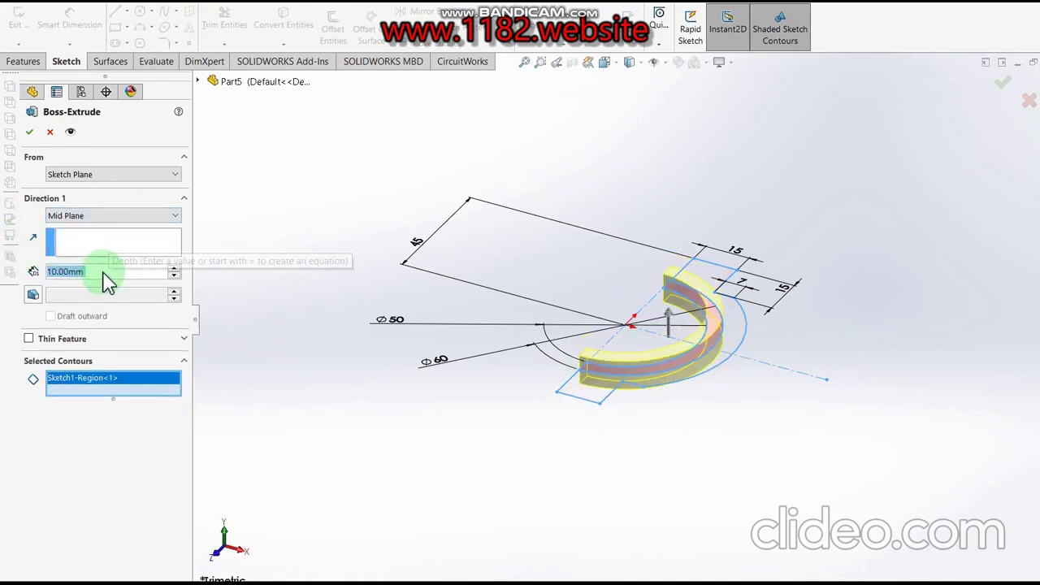
pyautogui.write('25')
pyautogui.press('Return')
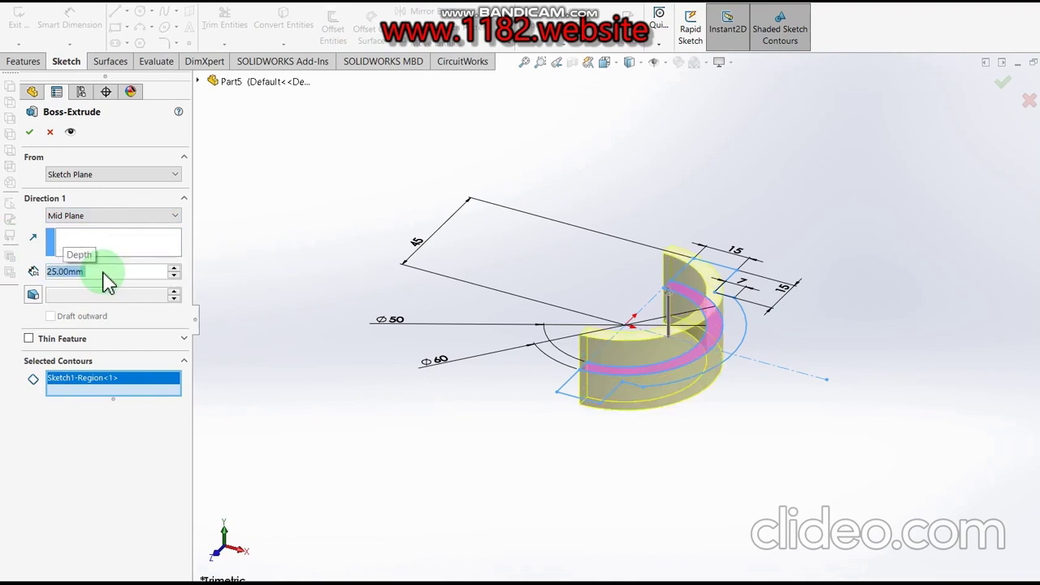
pyautogui.click(27, 132)
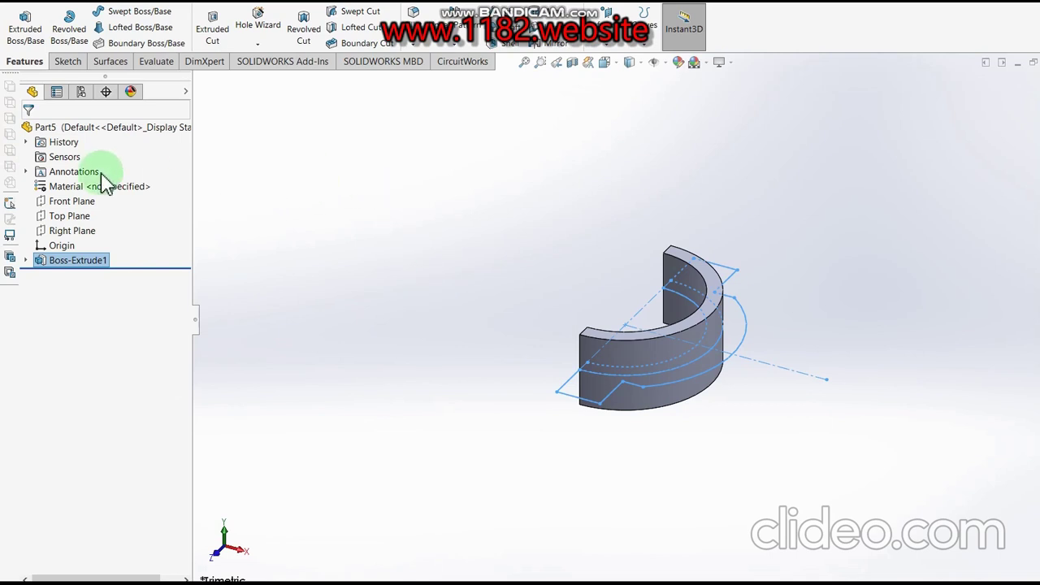
# Reuse Sketch1 to extrude the outer region with the two lugs by 12 mm, Mid Plane, merged with the half ring
pyautogui.click(25, 260)
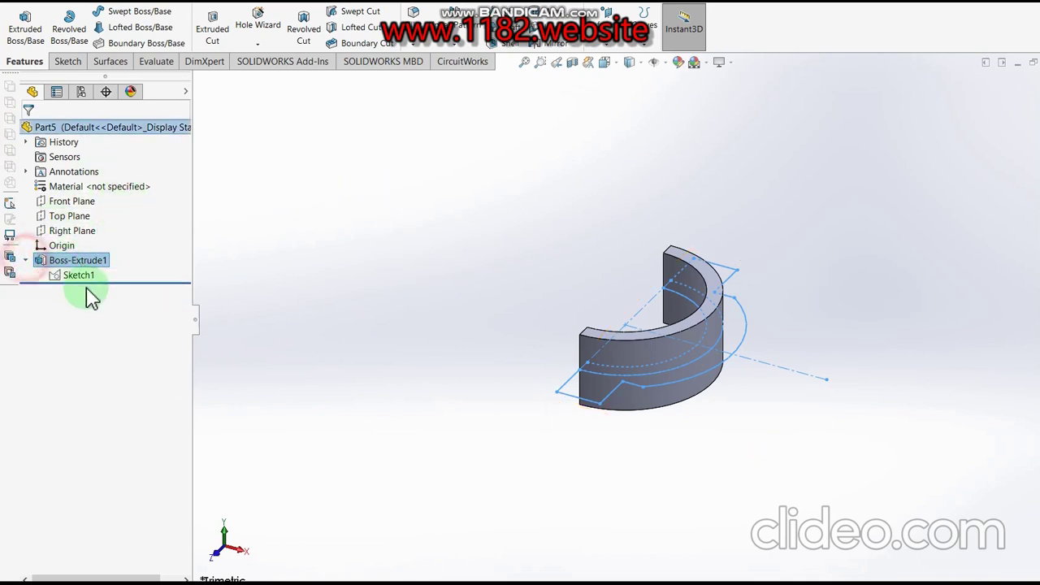
pyautogui.click(89, 280)
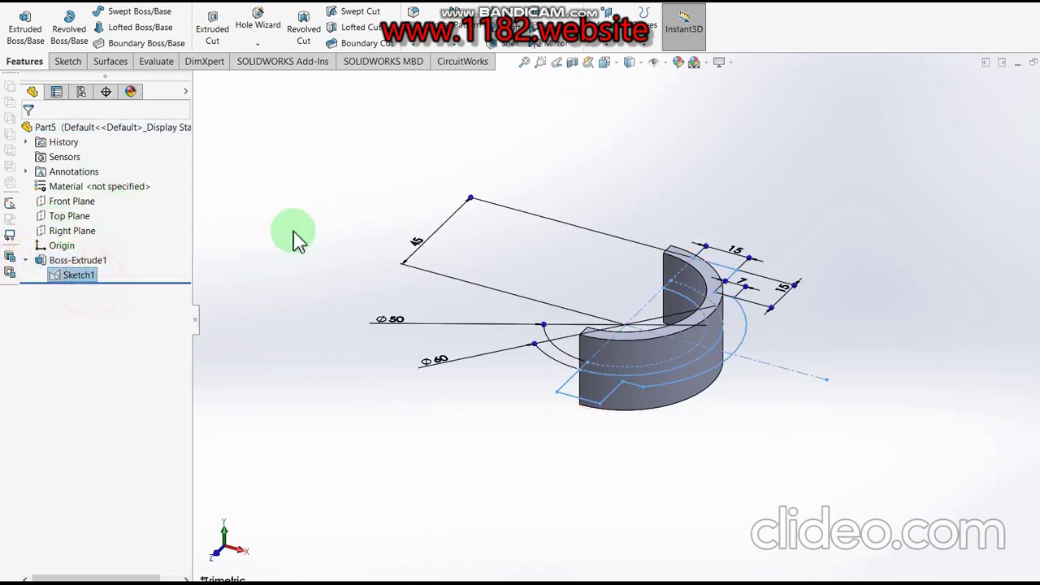
pyautogui.click(25, 32)
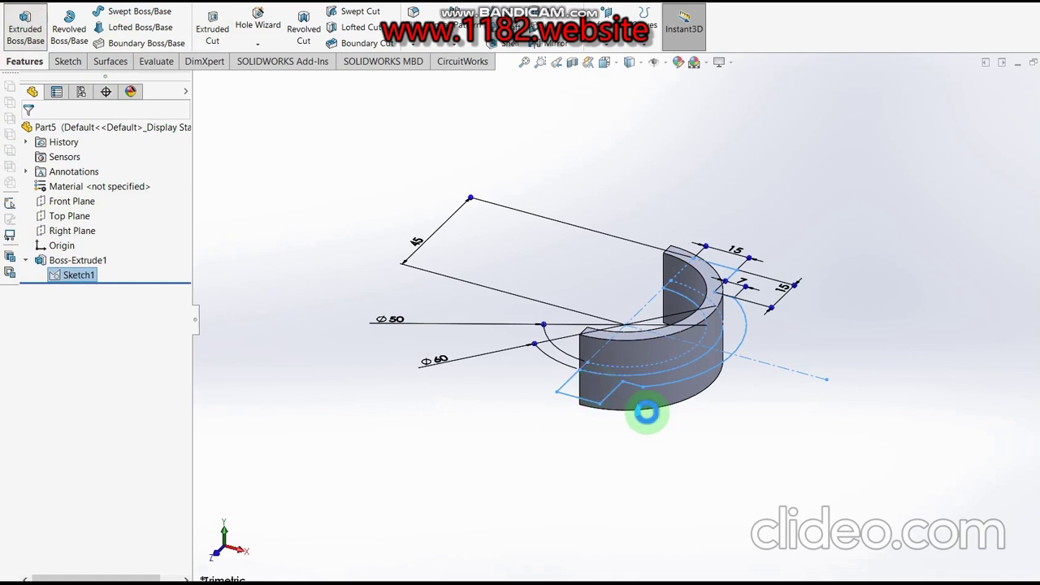
pyautogui.click(590, 398)
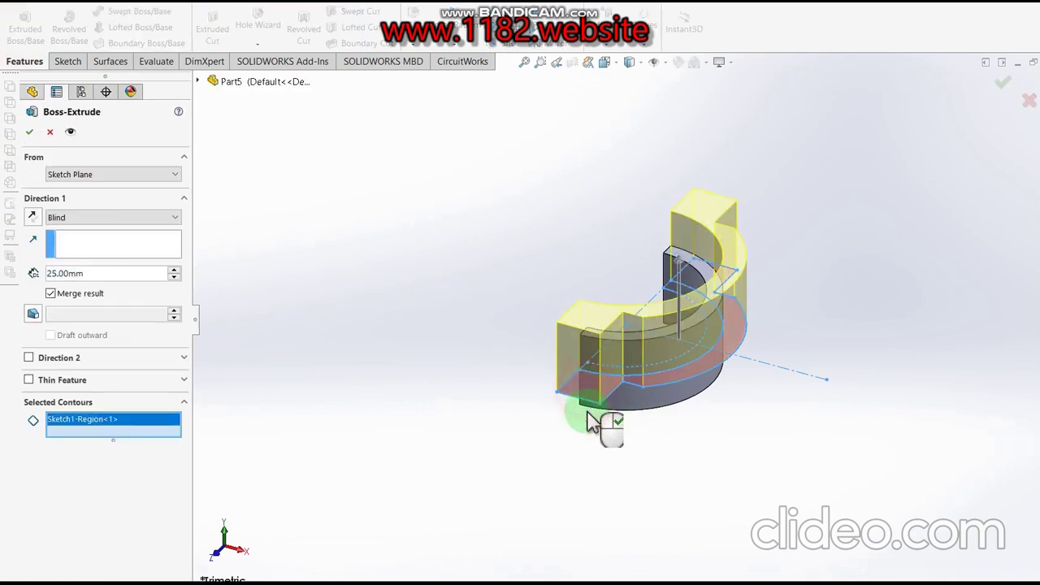
pyautogui.doubleClick(104, 274)
pyautogui.write('12')
pyautogui.press('Return')
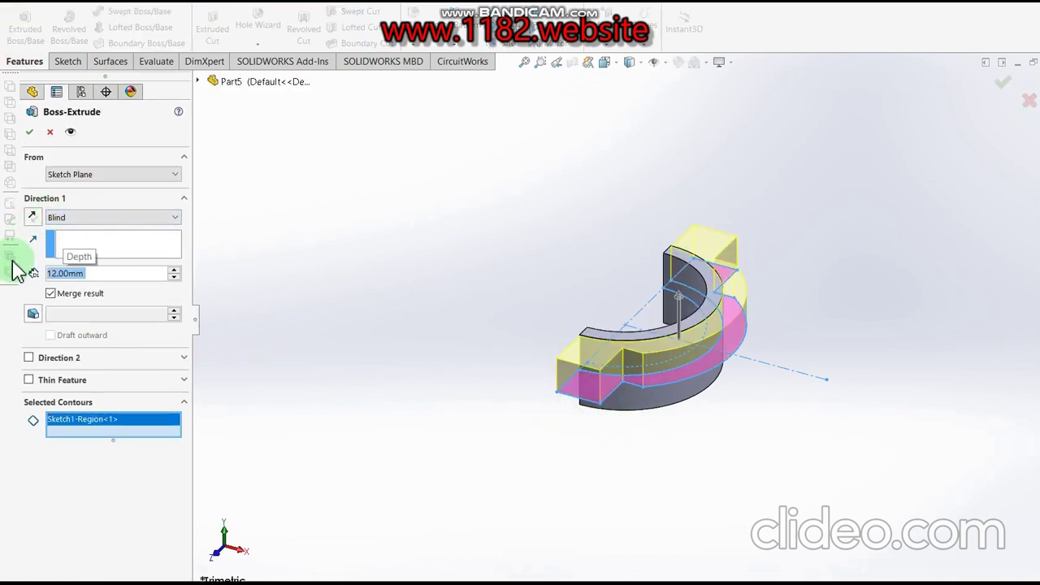
pyautogui.click(73, 218)
pyautogui.click(83, 294)
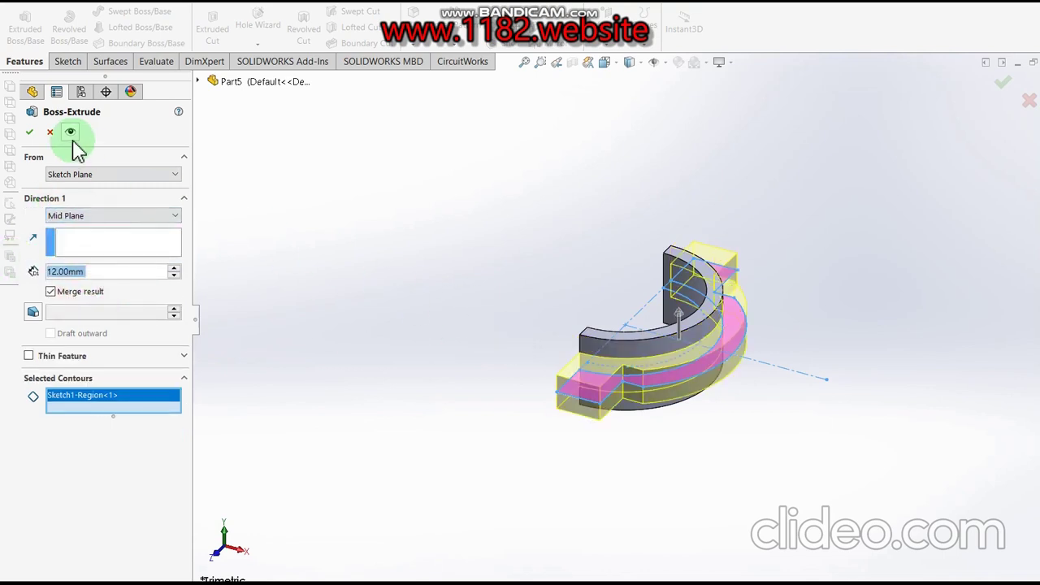
pyautogui.click(32, 133)
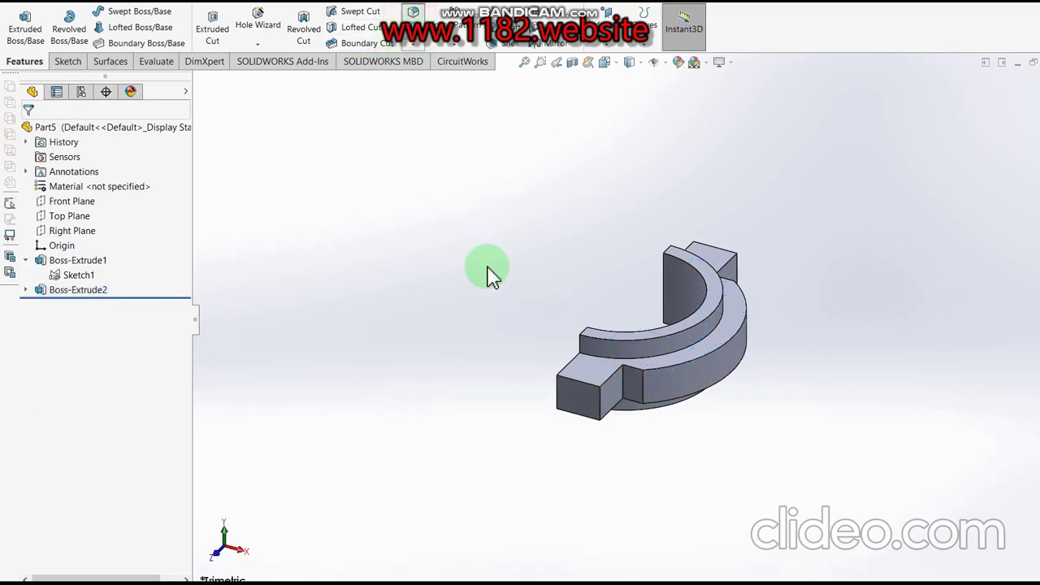
# Fillet the four outer end edges of the two lugs with a 6 mm radius
pyautogui.press('f')
pyautogui.click(583, 414)
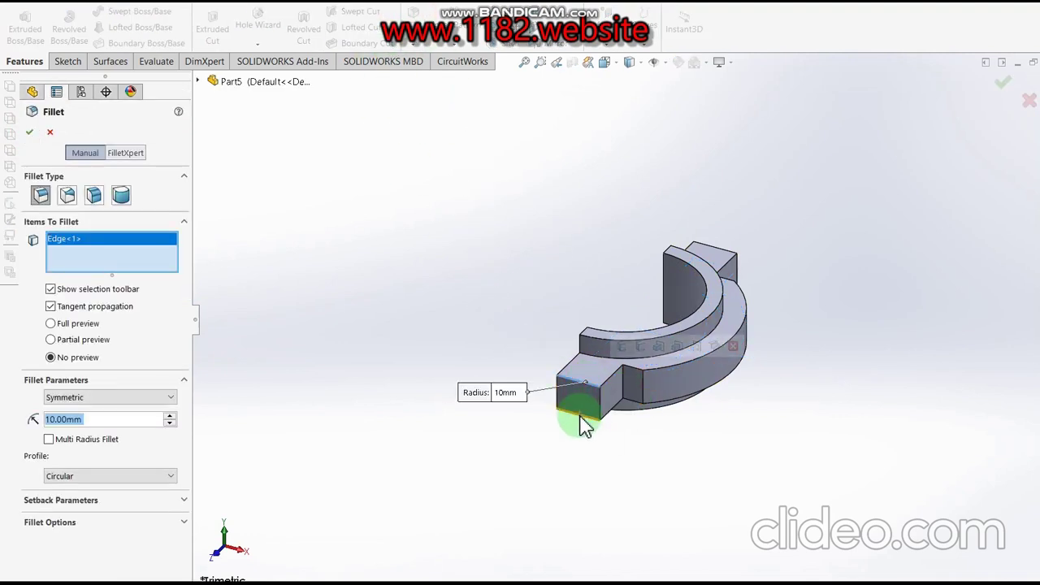
pyautogui.click(609, 399)
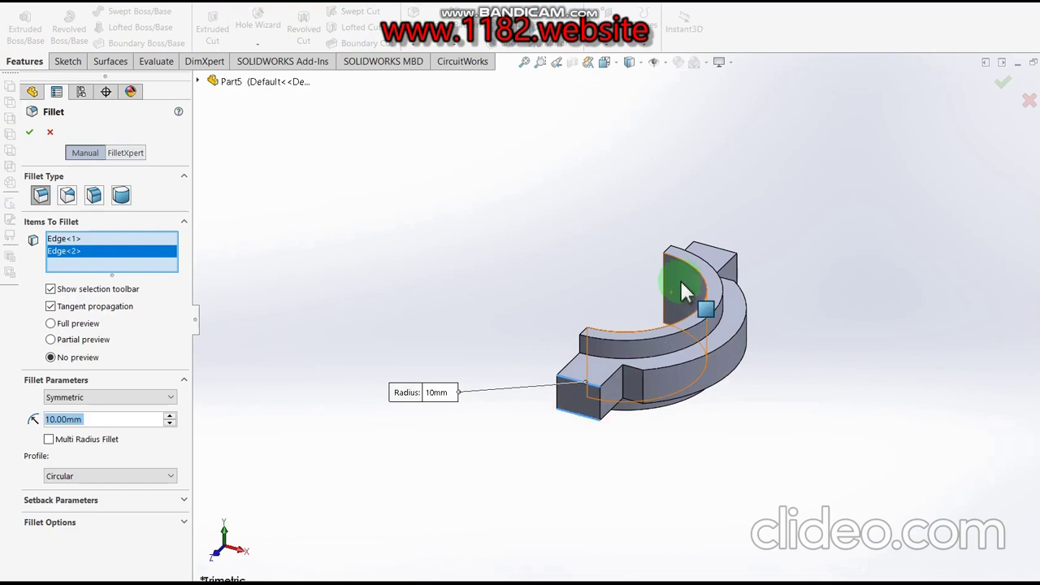
pyautogui.click(728, 258)
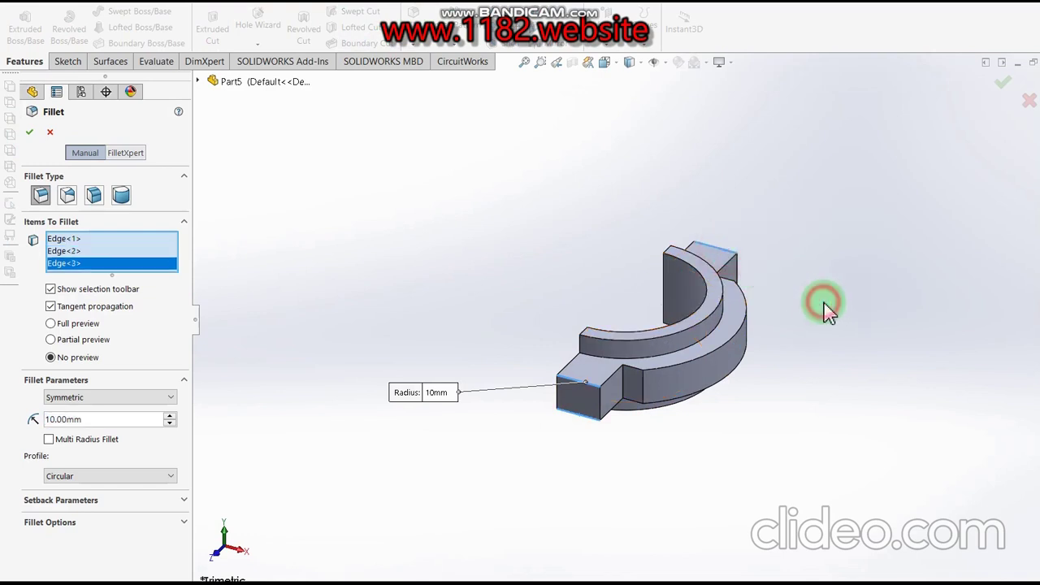
pyautogui.press('Up')
pyautogui.press('Up')
pyautogui.press('Up')
pyautogui.press('Up')
pyautogui.press('Up')
pyautogui.press('Up')
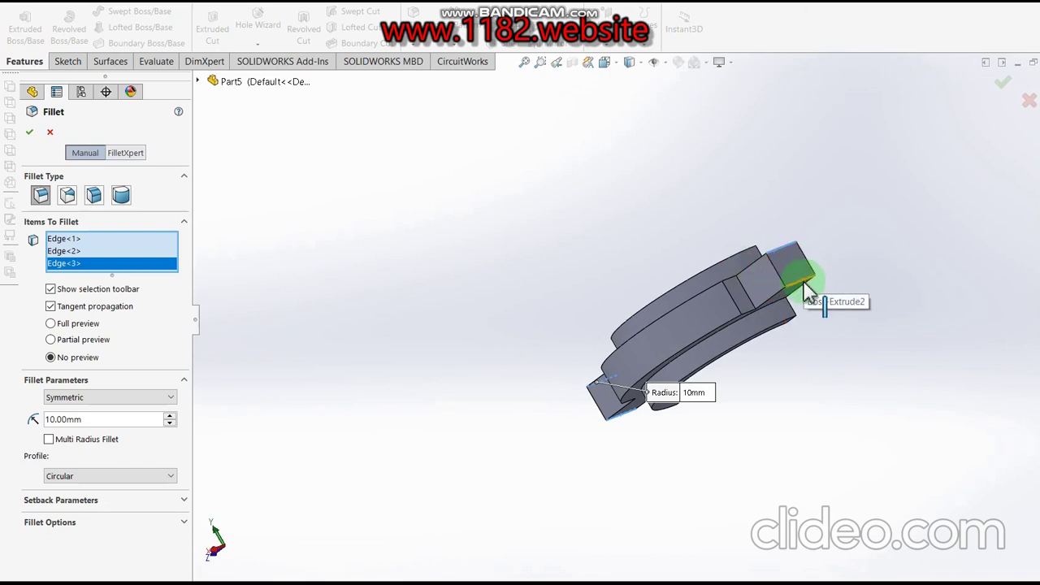
pyautogui.click(803, 290)
pyautogui.click(109, 440)
pyautogui.write('6')
pyautogui.press('Return')
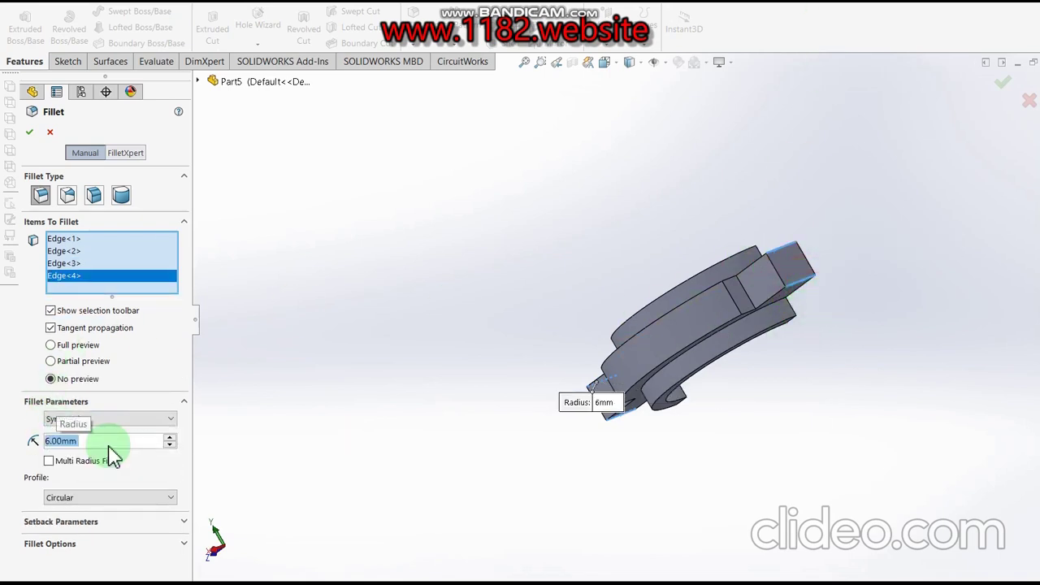
pyautogui.click(32, 134)
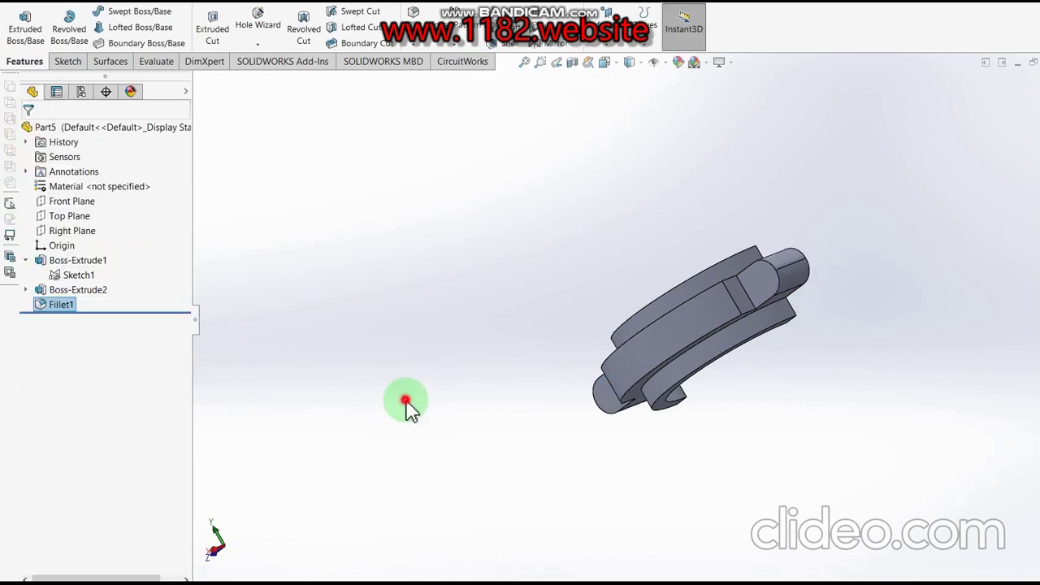
# Start an extruded cut with its sketch on the flat mating face at one end of the half ring and lug
pyautogui.click(429, 434)
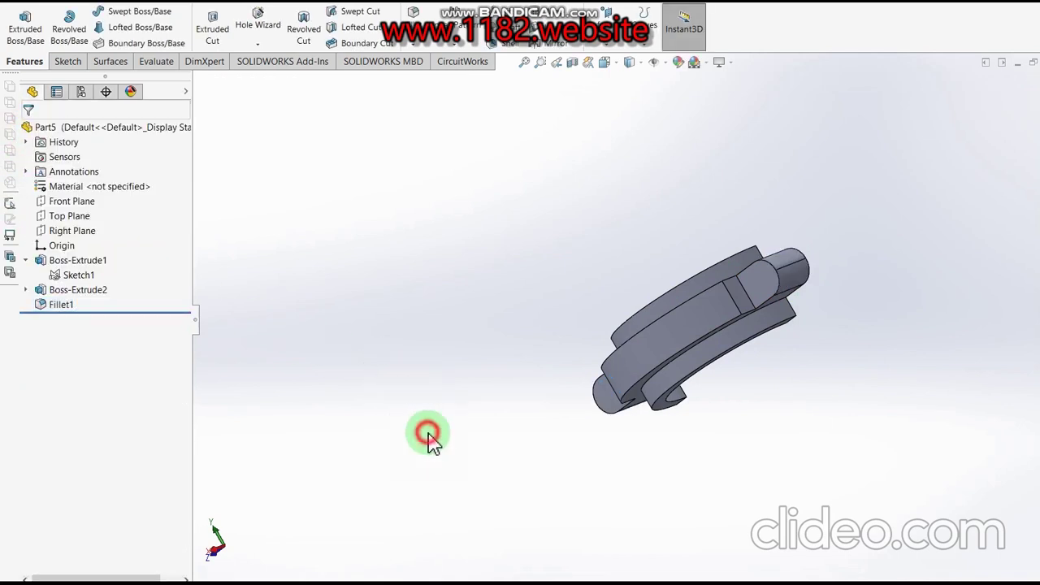
pyautogui.press('Right')
pyautogui.press('Right')
pyautogui.press('Right')
pyautogui.press('Right')
pyautogui.press('Right')
pyautogui.press('Right')
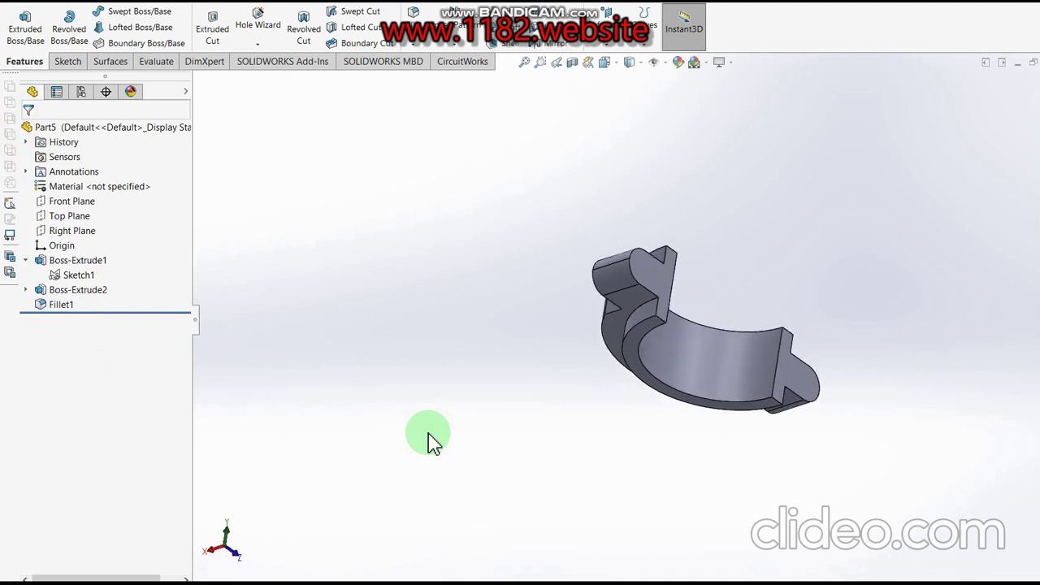
pyautogui.click(213, 29)
pyautogui.click(655, 284)
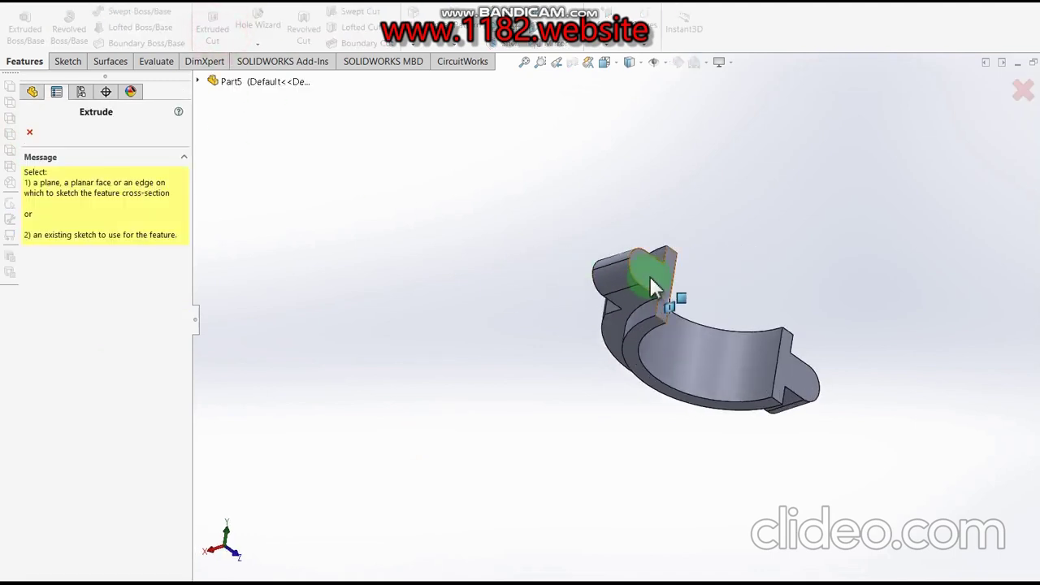